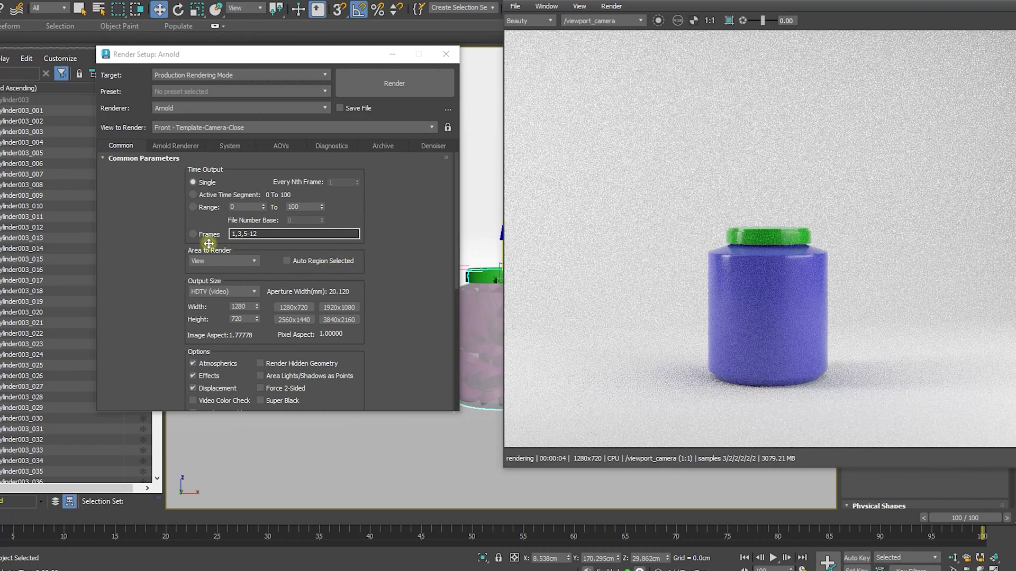
# Step: Clear away the Render Setup and MassFX Tools windows and bring up the Slate Material Editor beside the render view
pyautogui.click(394, 54)
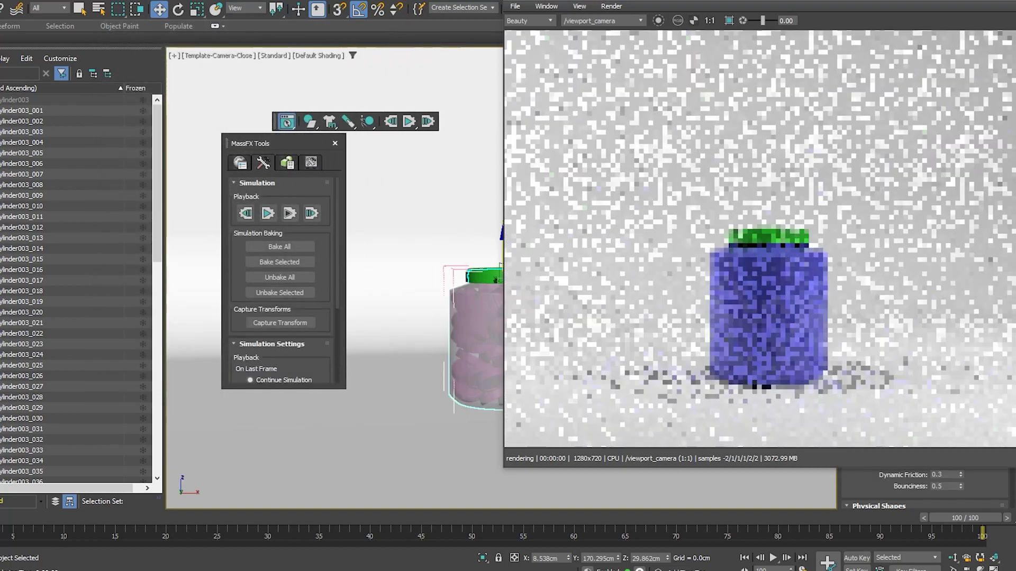
pyautogui.click(334, 143)
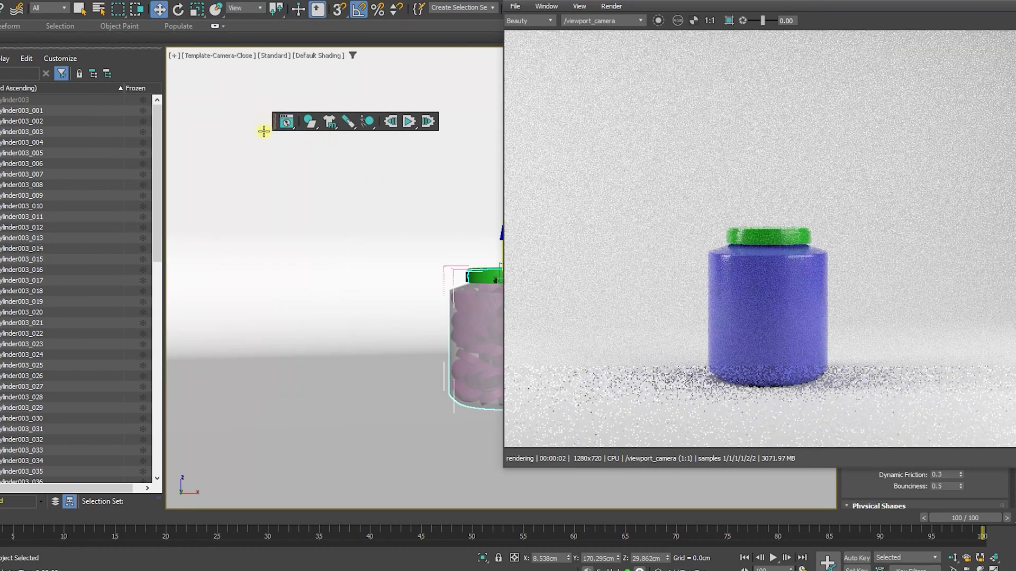
pyautogui.press('m')
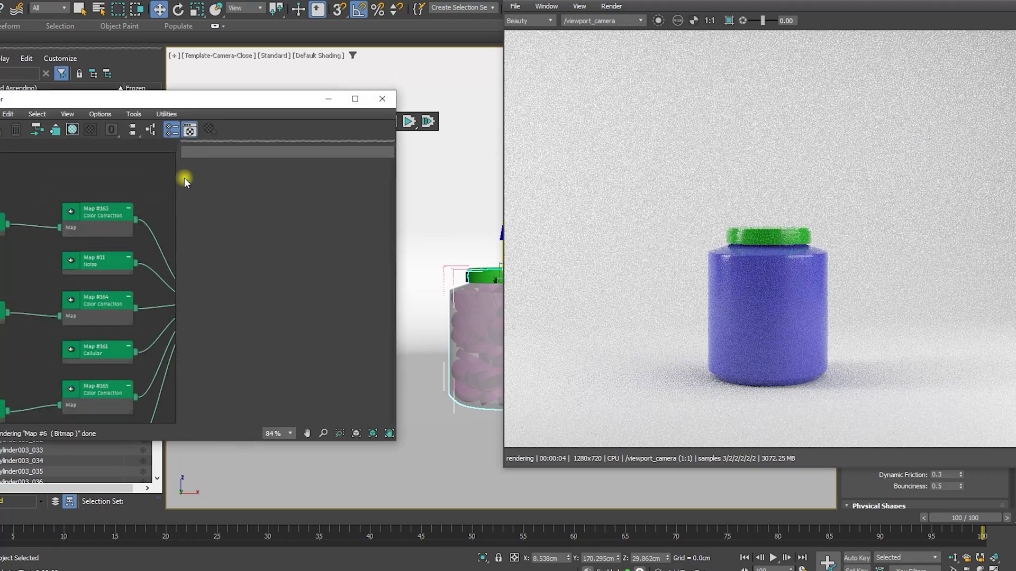
pyautogui.moveTo(224, 100); pyautogui.dragTo(308, 68)
# Step: Create an Arnold Standard Surface material in an empty area of the material node view
pyautogui.scroll(-1, 139, 236)
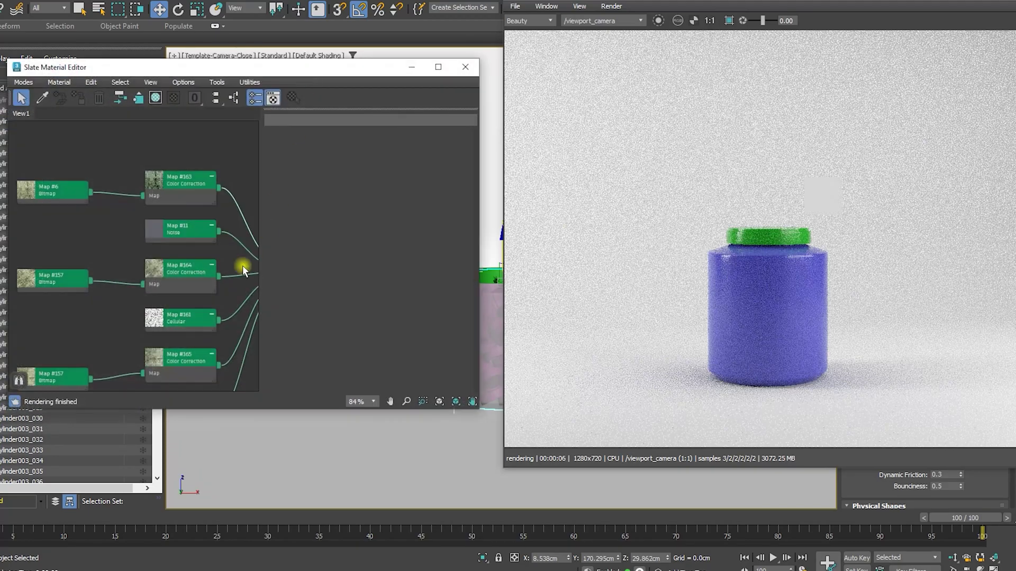
pyautogui.scroll(-6, 139, 236)
pyautogui.moveTo(163, 286); pyautogui.dragTo(143, 112, button='middle')
pyautogui.scroll(6, 150, 219)
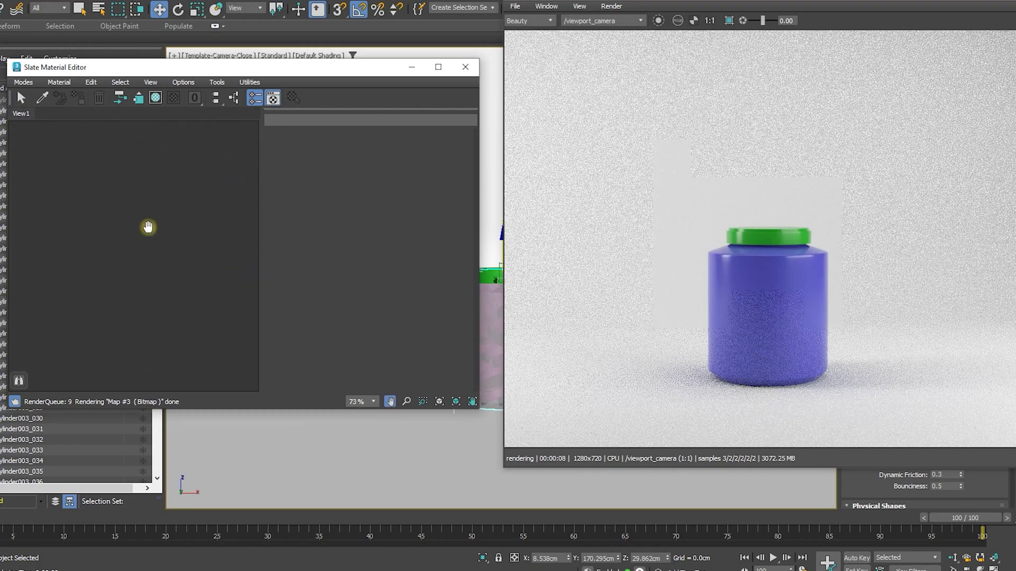
pyautogui.moveTo(144, 226); pyautogui.dragTo(162, 270, button='middle')
pyautogui.rightClick(82, 161)
pyautogui.moveTo(109, 168)
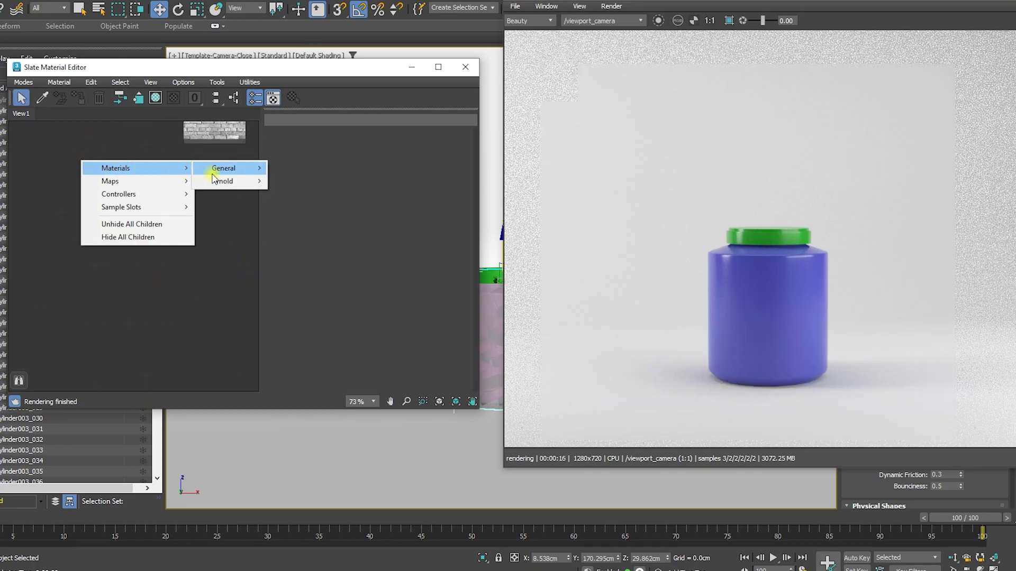
pyautogui.moveTo(222, 183)
pyautogui.moveTo(324, 220)
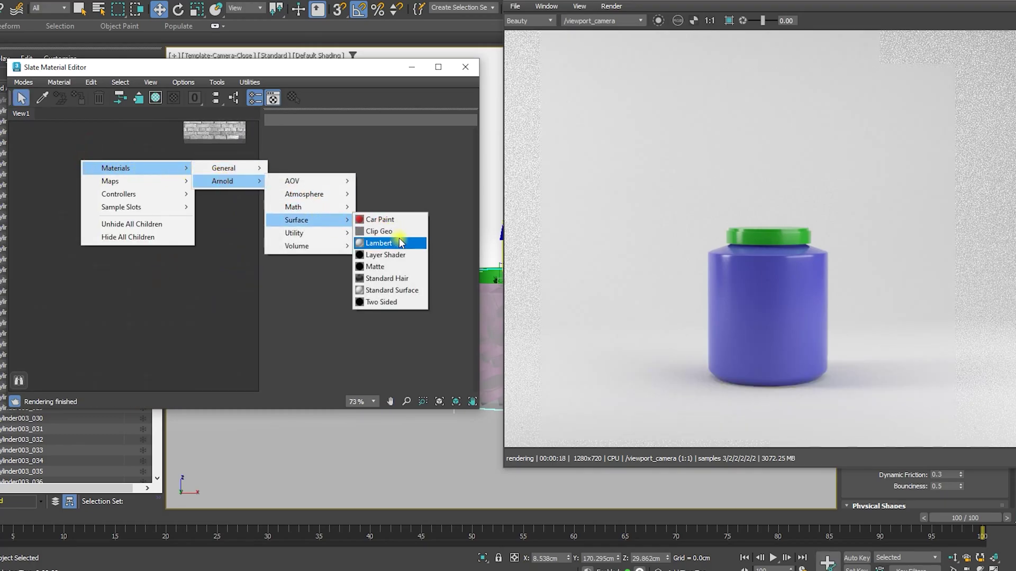
pyautogui.click(403, 292)
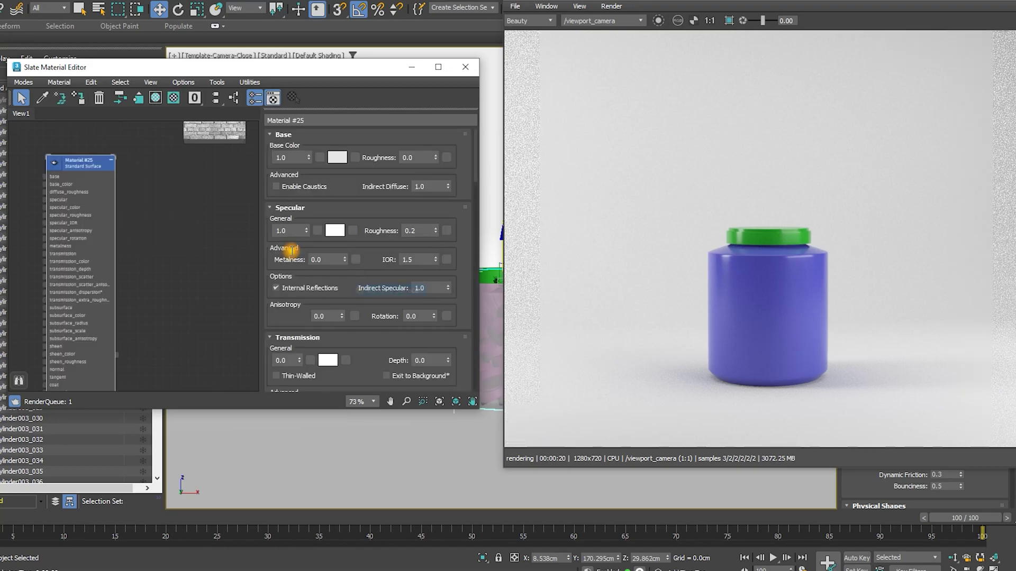
# Step: Collapse and duplicate the new Standard Surface node, then assign Material #25 to the selected jar body
pyautogui.click(111, 159)
pyautogui.moveTo(65, 163)
pyautogui.keyDown('shift'); pyautogui.mouseDown()
pyautogui.moveTo(63, 211)
pyautogui.moveTo(40, 248)
pyautogui.mouseUp(); pyautogui.keyUp('shift')
pyautogui.moveTo(68, 170); pyautogui.dragTo(157, 222)
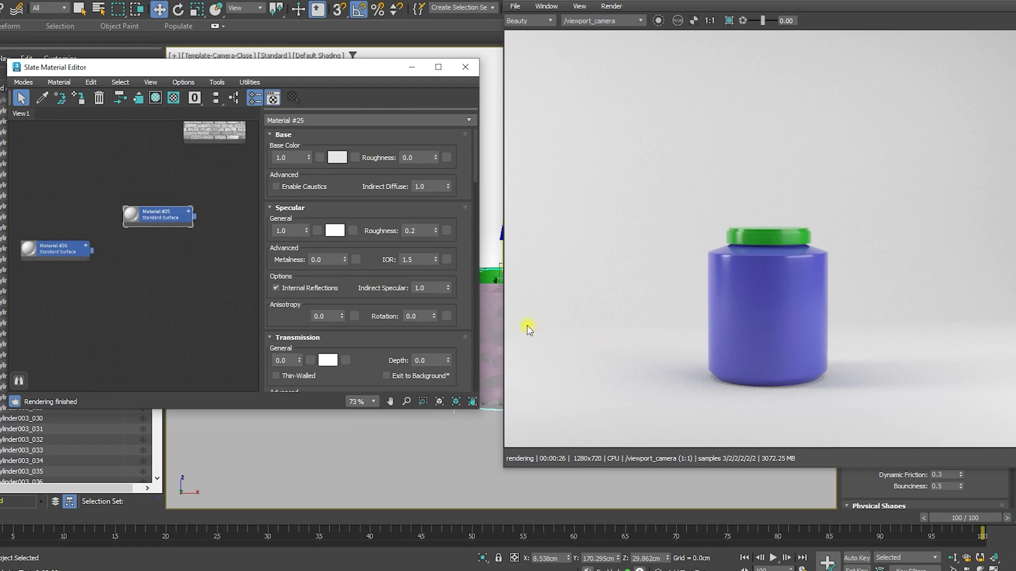
pyautogui.rightClick(157, 214)
pyautogui.click(174, 233)
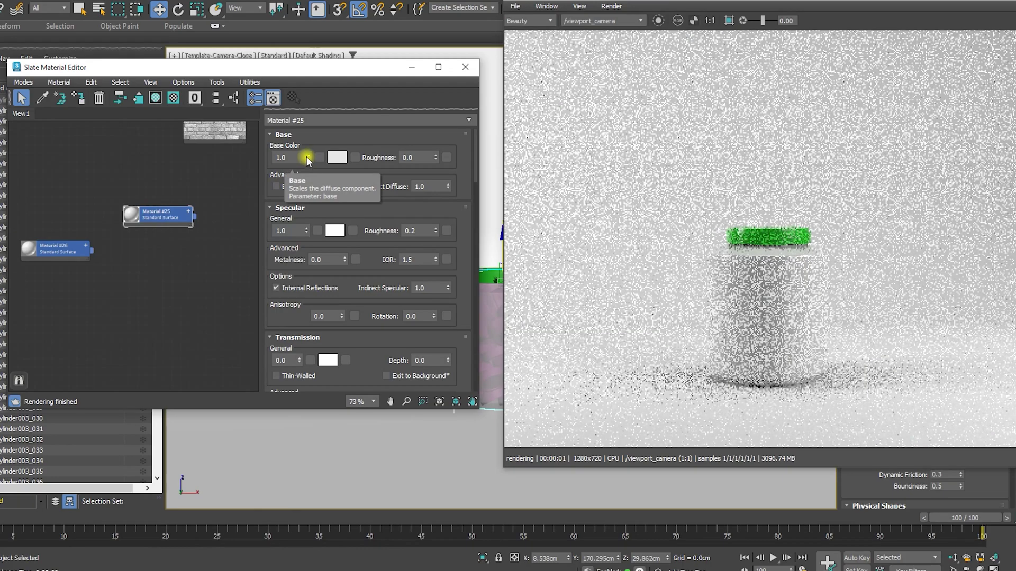
# Step: Set the jar material's transmission to 1.0 and enable Thin-Walled
pyautogui.moveTo(299, 360); pyautogui.dragTo(309, 273)
pyautogui.scroll(-1, 307, 286)
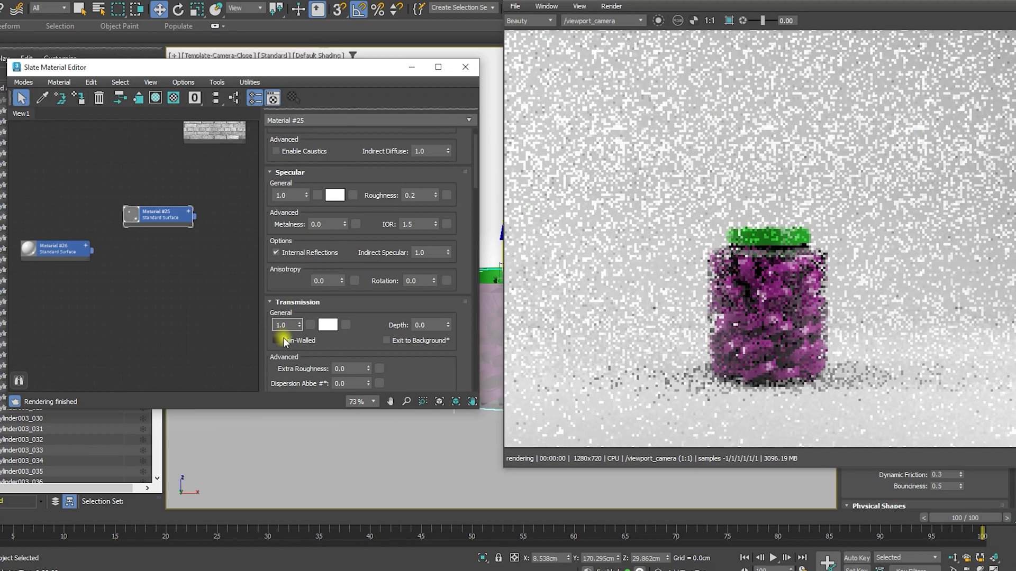
pyautogui.click(283, 341)
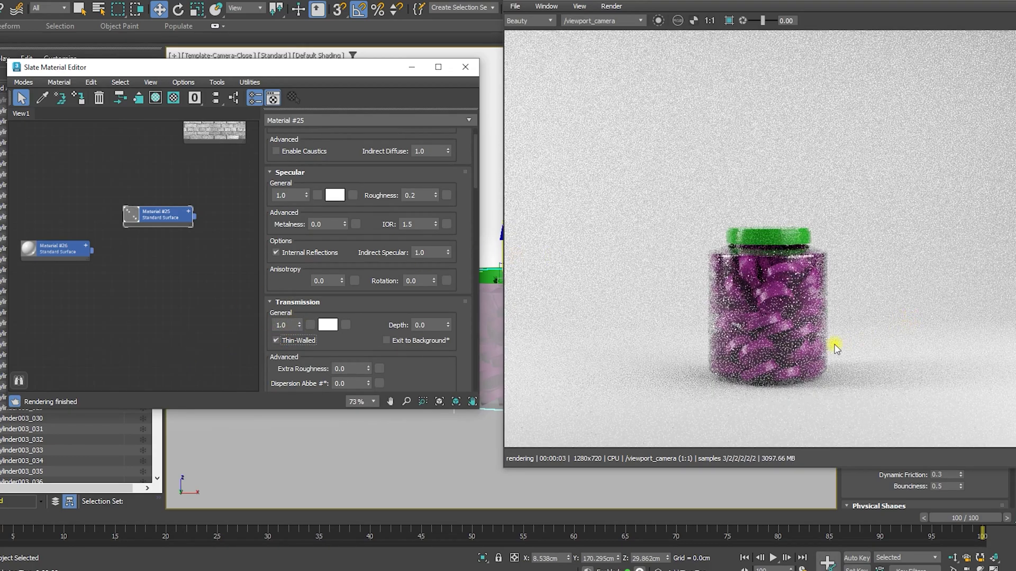
# Step: Restrict the live Arnold render to a crop region framing the whole jar
pyautogui.scroll(2, 836, 348)
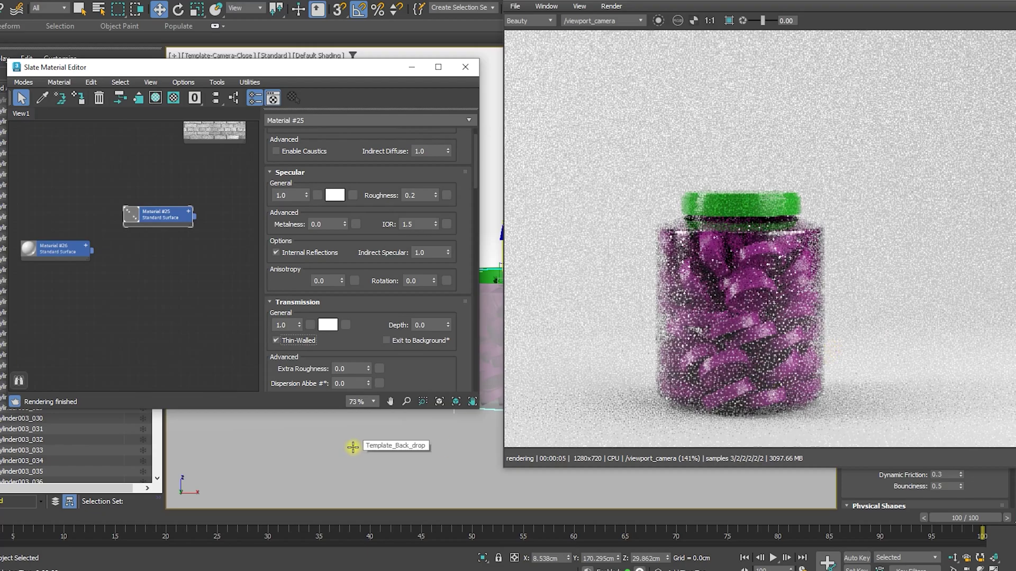
pyautogui.scroll(-2, 707, 310)
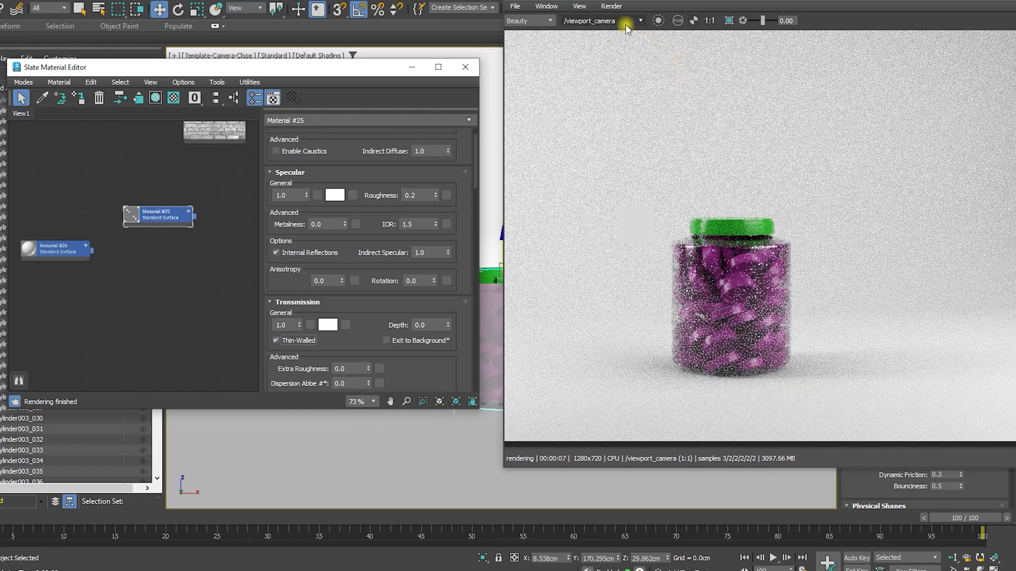
pyautogui.click(727, 21)
pyautogui.moveTo(648, 190); pyautogui.dragTo(763, 328)
pyautogui.moveTo(778, 364); pyautogui.dragTo(804, 378)
pyautogui.scroll(1, 738, 326)
pyautogui.moveTo(737, 327); pyautogui.dragTo(749, 288, button='middle')
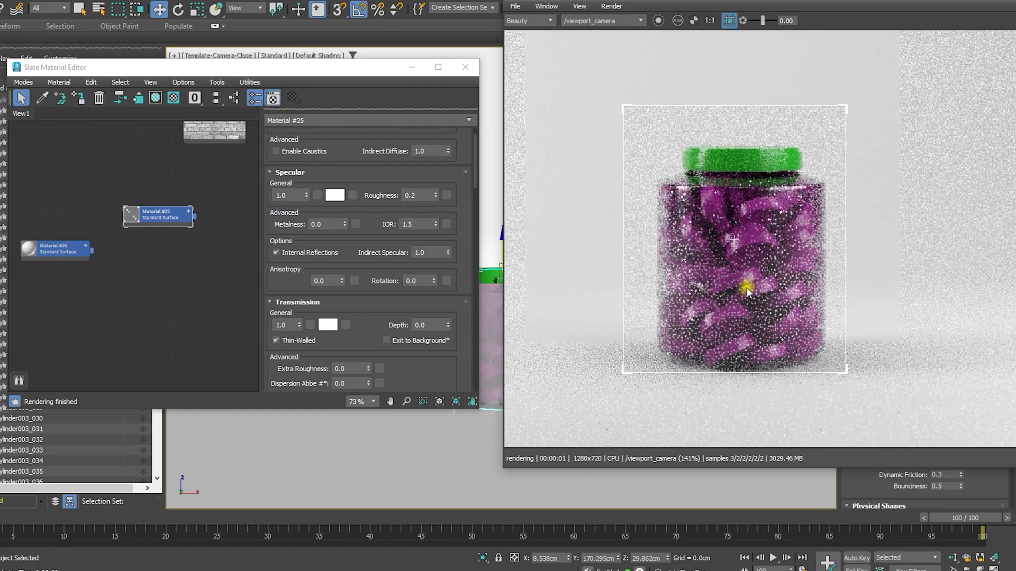
pyautogui.scroll(-1, 748, 288)
# Step: Duplicate Material #26 as a spare and assign Material #26 to the jar's lid
pyautogui.moveTo(59, 253); pyautogui.dragTo(490, 279)
pyautogui.doubleClick(127, 291)
pyautogui.keyDown('shift'); pyautogui.moveTo(125, 288); pyautogui.dragTo(47, 315); pyautogui.keyUp('shift')
pyautogui.rightClick(139, 286)
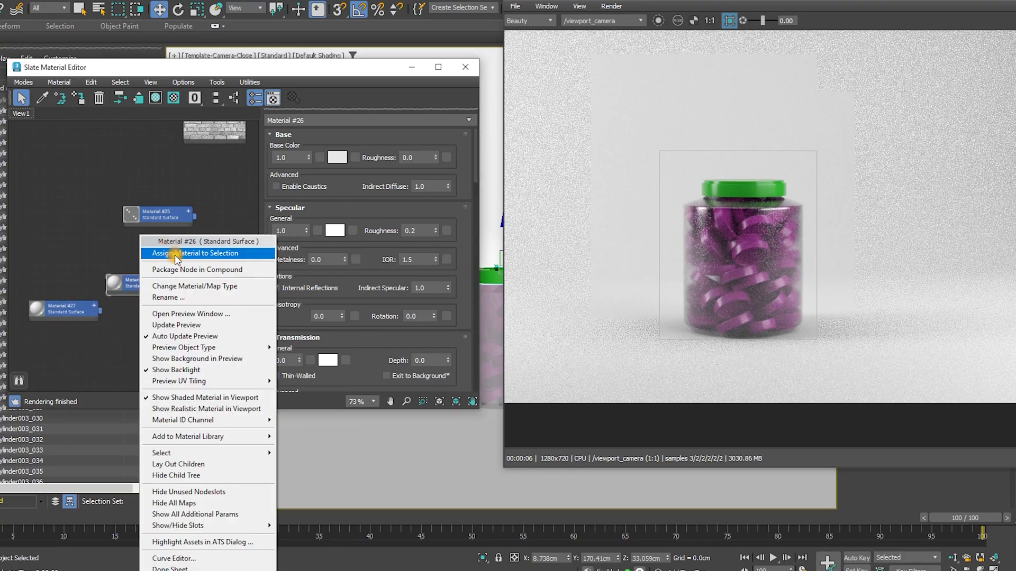
pyautogui.click(179, 254)
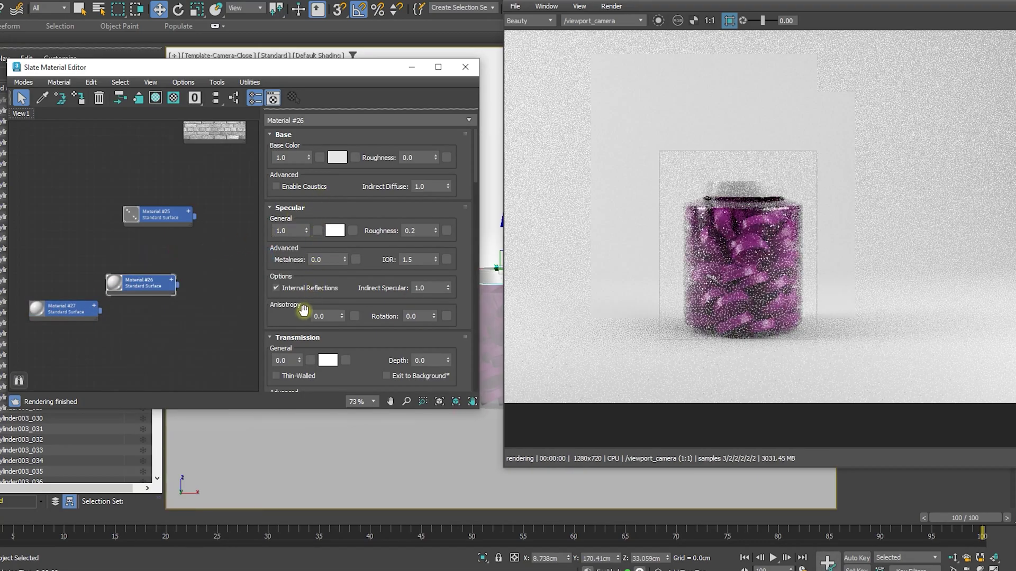
# Step: Make the lid material copper, with metalness 1.0 and the same orange-brown colour for base and specular
pyautogui.moveTo(345, 262); pyautogui.dragTo(356, 192)
pyautogui.click(339, 157)
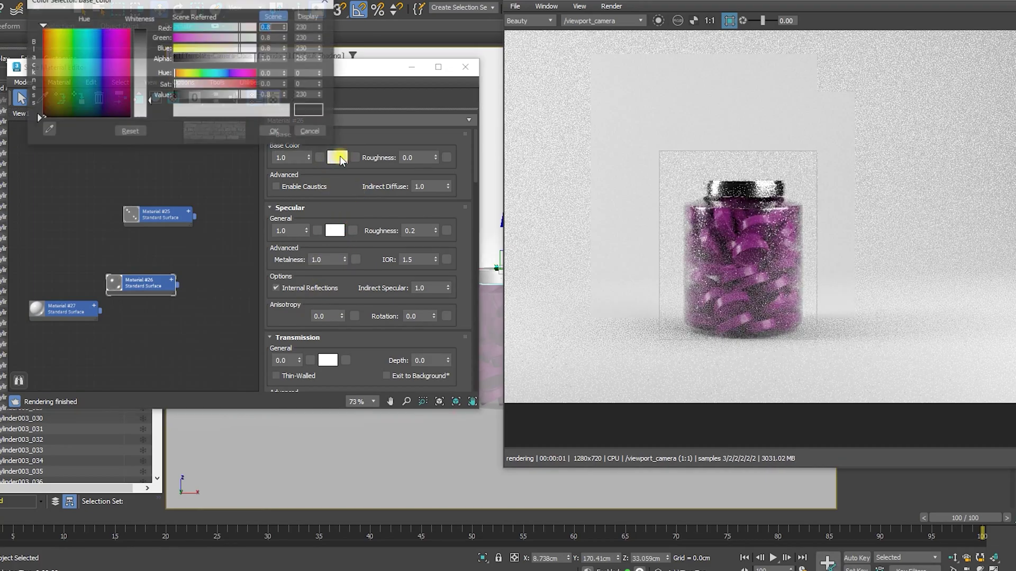
pyautogui.click(224, 84)
pyautogui.moveTo(214, 49); pyautogui.dragTo(189, 48)
pyautogui.moveTo(237, 87); pyautogui.dragTo(246, 85)
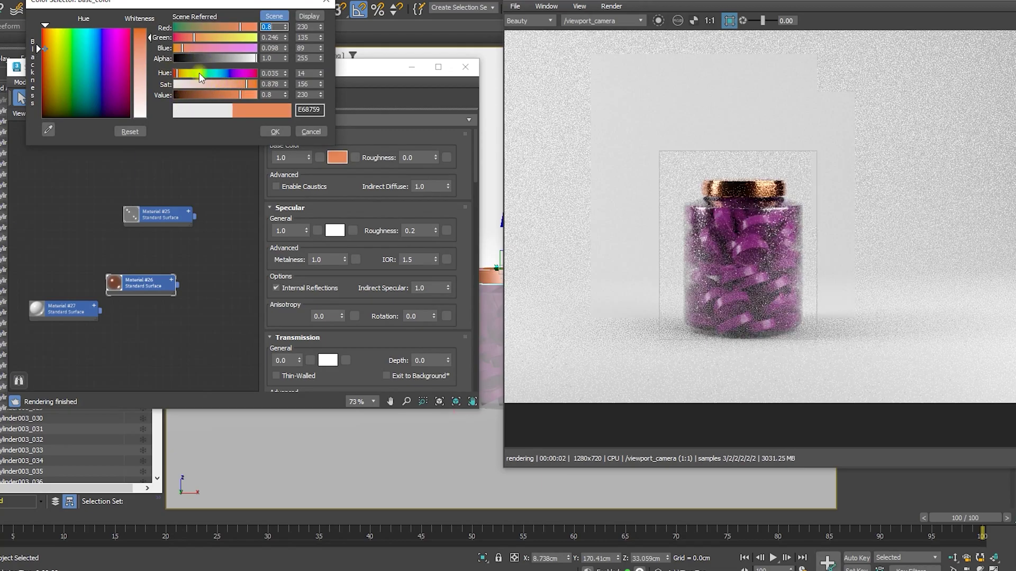
pyautogui.moveTo(239, 27); pyautogui.dragTo(194, 41)
pyautogui.moveTo(247, 98); pyautogui.dragTo(231, 108)
pyautogui.moveTo(184, 51); pyautogui.dragTo(180, 55)
pyautogui.moveTo(231, 97); pyautogui.dragTo(214, 99)
pyautogui.click(274, 134)
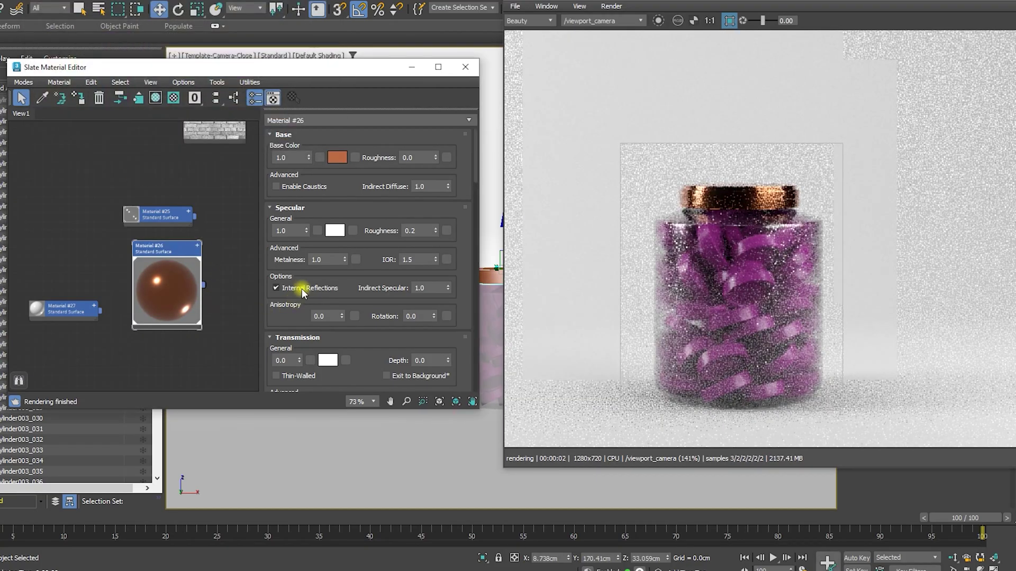
pyautogui.moveTo(337, 157); pyautogui.dragTo(334, 231)
pyautogui.click(357, 251)
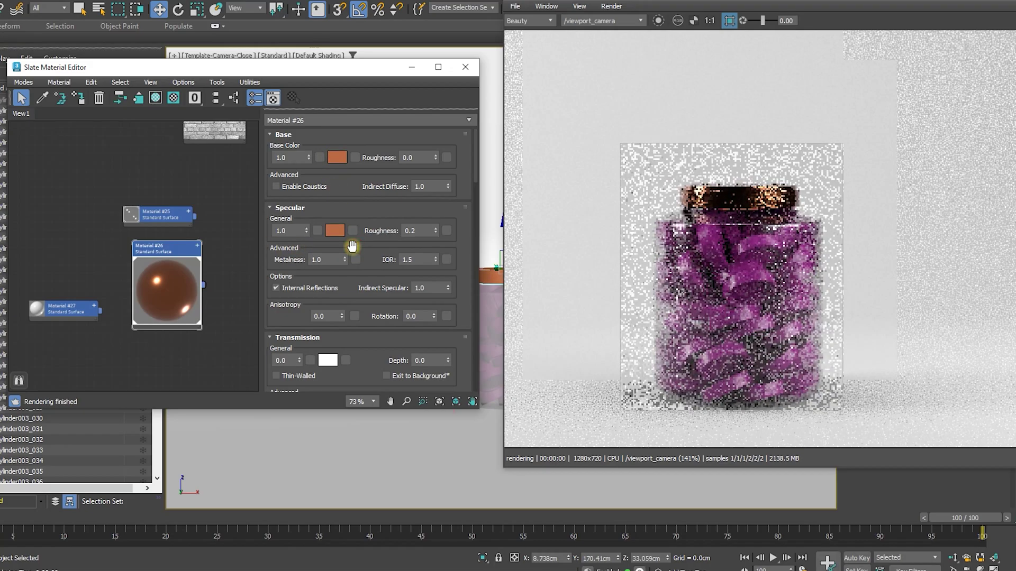
# Step: Select all pills from Cylinder003_001 to Cylinder003_071 and assign Material #27 to them
pyautogui.scroll(-5, 252, 159)
pyautogui.moveTo(258, 70); pyautogui.dragTo(380, 70)
pyautogui.click(33, 111)
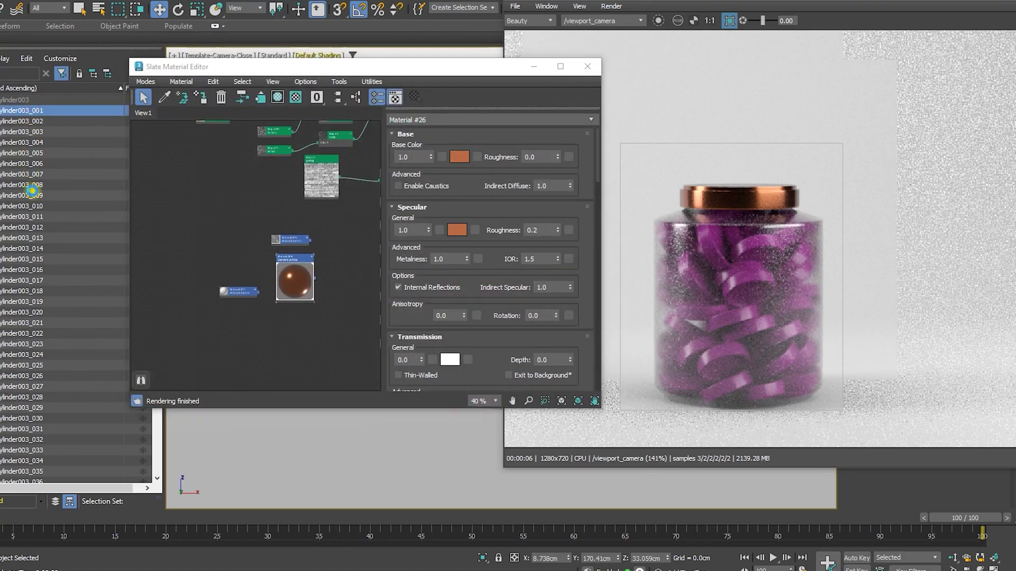
pyautogui.scroll(-10, 33, 191)
pyautogui.scroll(-2, 50, 344)
pyautogui.keyDown('shift'); pyautogui.click(33, 376); pyautogui.keyUp('shift')
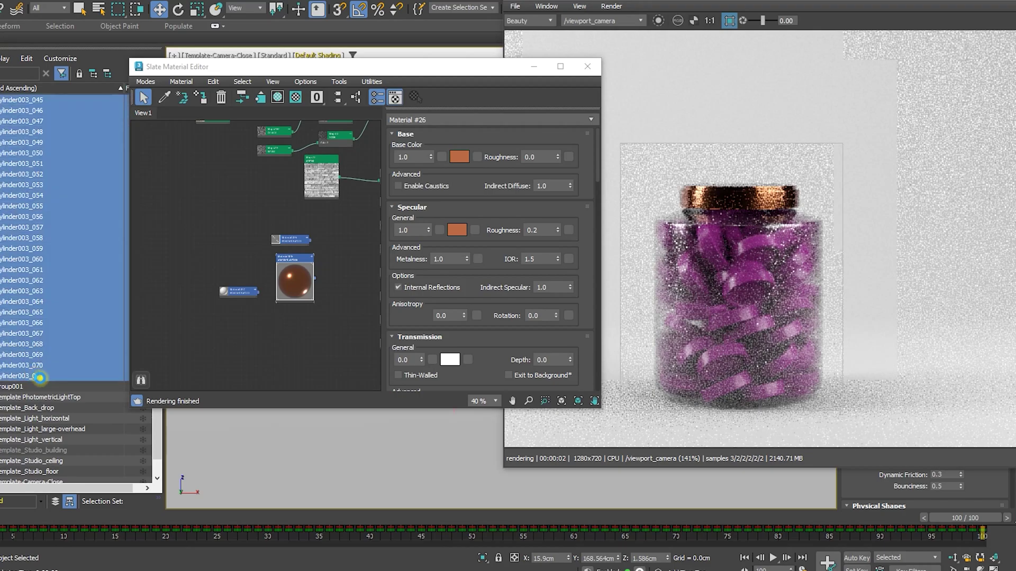
pyautogui.rightClick(238, 290)
pyautogui.click(265, 254)
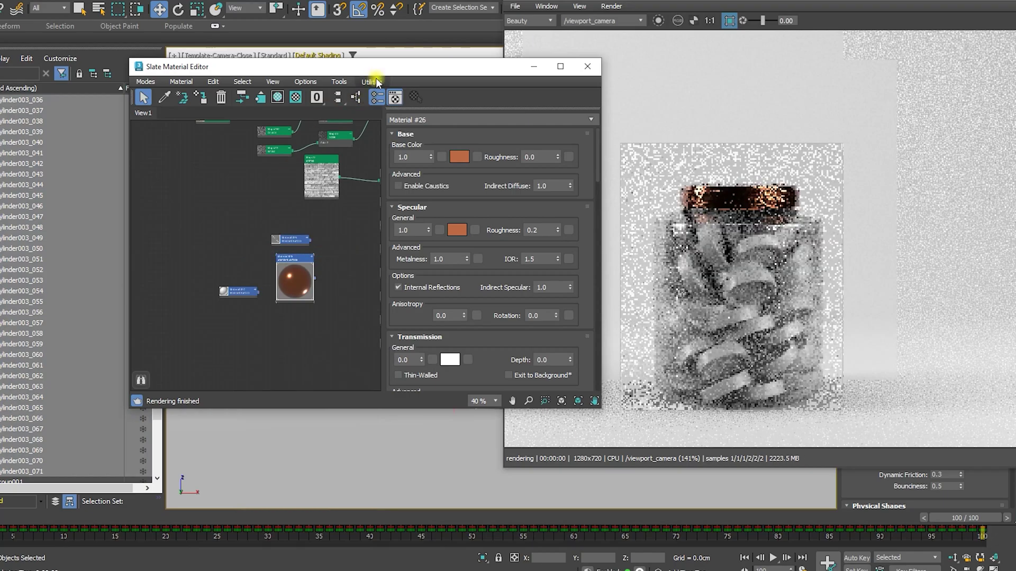
# Step: Open the parameters of the pills' material and enlarge its preview in the node view
pyautogui.moveTo(384, 69); pyautogui.dragTo(223, 62)
pyautogui.click(55, 297)
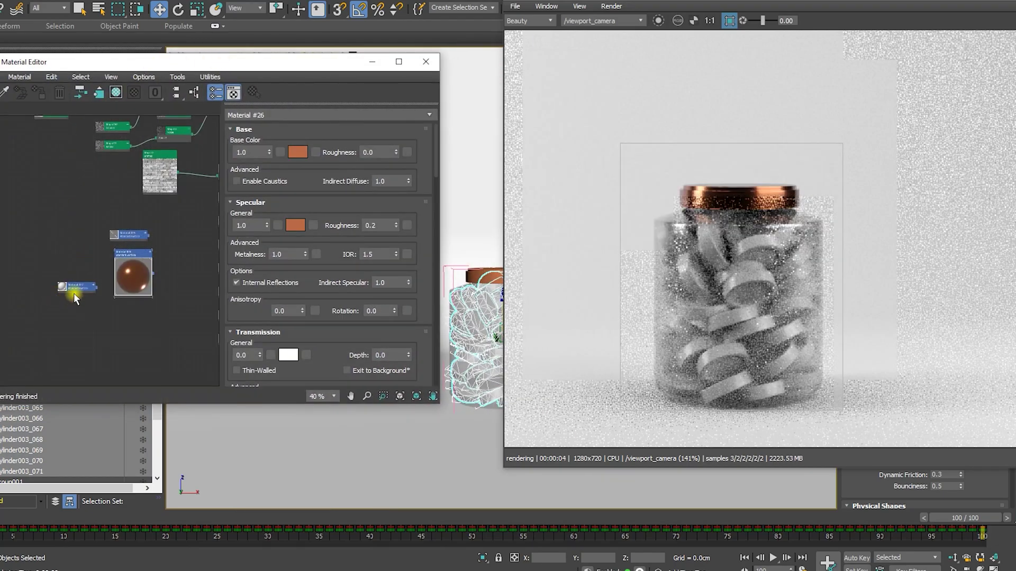
pyautogui.doubleClick(75, 293)
pyautogui.doubleClick(62, 286)
pyautogui.scroll(2, 78, 307)
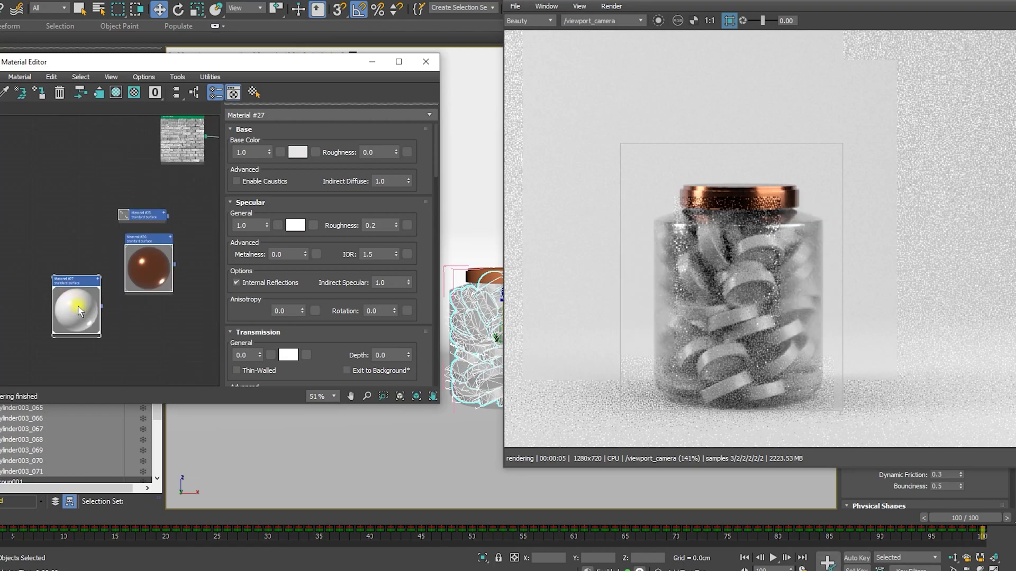
pyautogui.scroll(5, 78, 310)
# Step: Replace the render crop region with a small one over the pills in the middle of the jar
pyautogui.click(732, 21)
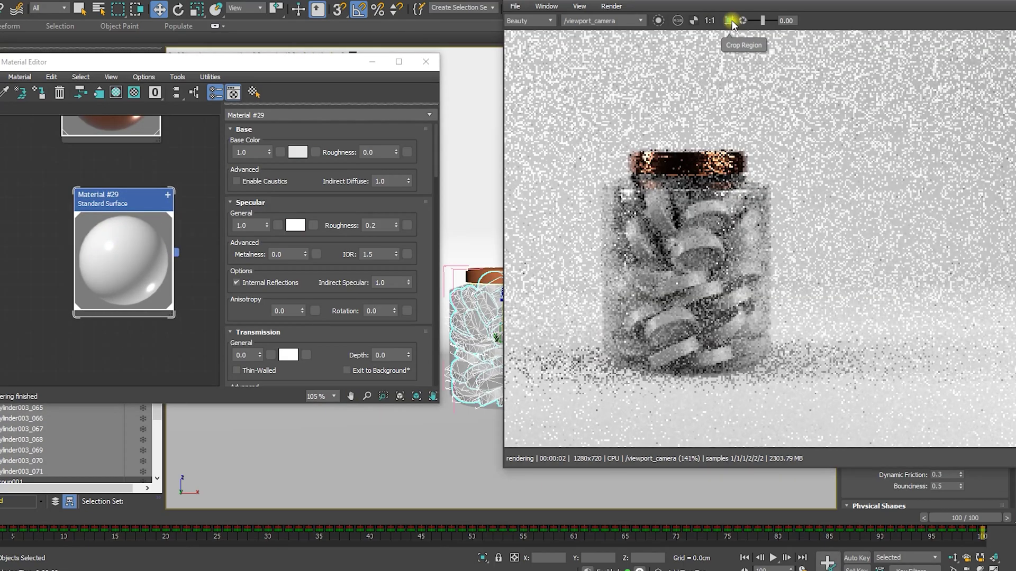
pyautogui.moveTo(636, 180); pyautogui.dragTo(731, 274)
pyautogui.click(680, 219)
pyautogui.moveTo(684, 228); pyautogui.dragTo(700, 263)
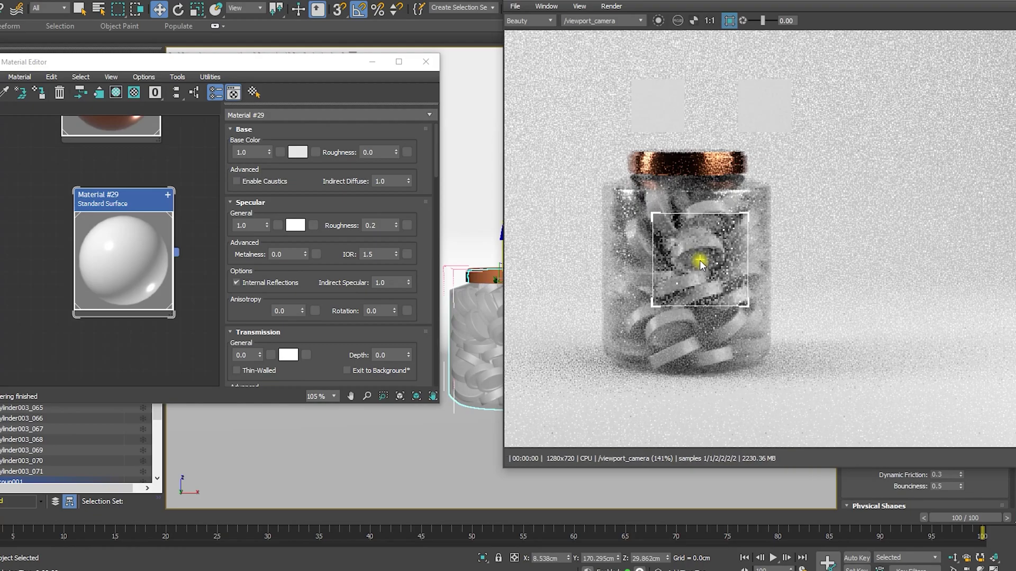
# Step: Set the pill material's base colour to orange FF9200
pyautogui.scroll(1, 139, 302)
pyautogui.scroll(1, 139, 303)
pyautogui.moveTo(139, 303); pyautogui.dragTo(105, 301, button='middle')
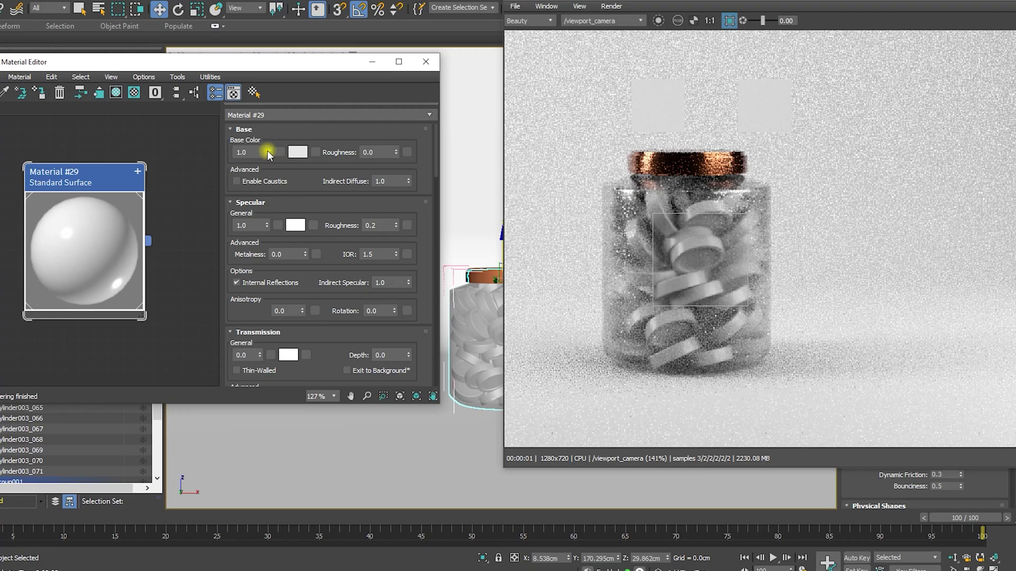
pyautogui.click(298, 152)
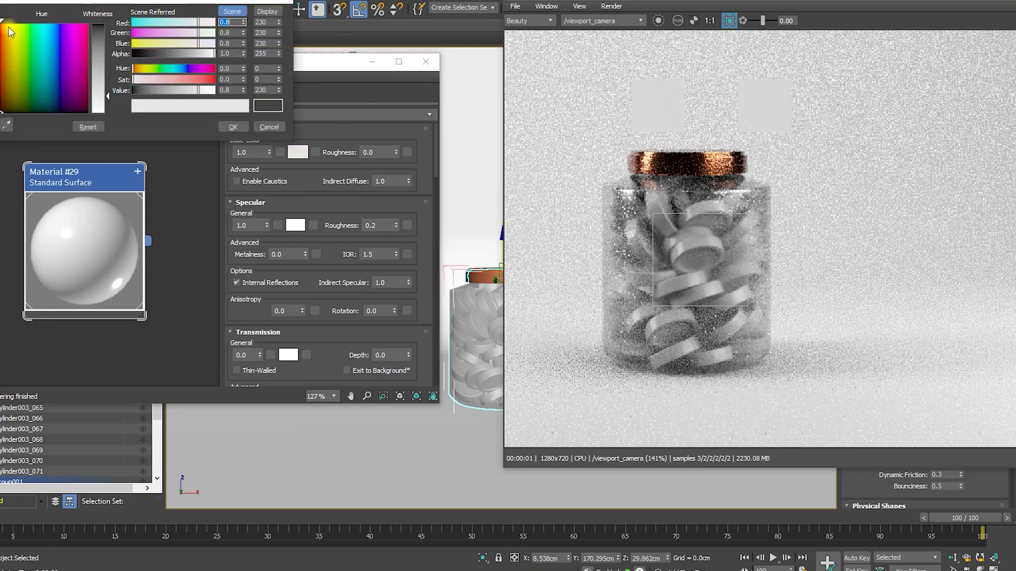
pyautogui.moveTo(11, 31); pyautogui.dragTo(2, 27)
pyautogui.click(94, 33)
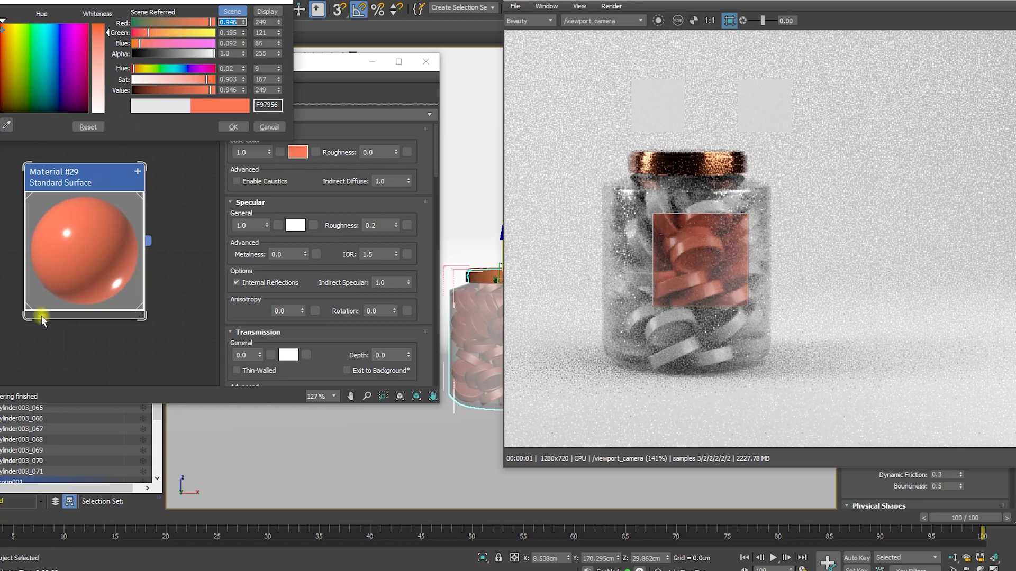
pyautogui.click(215, 22)
pyautogui.click(134, 44)
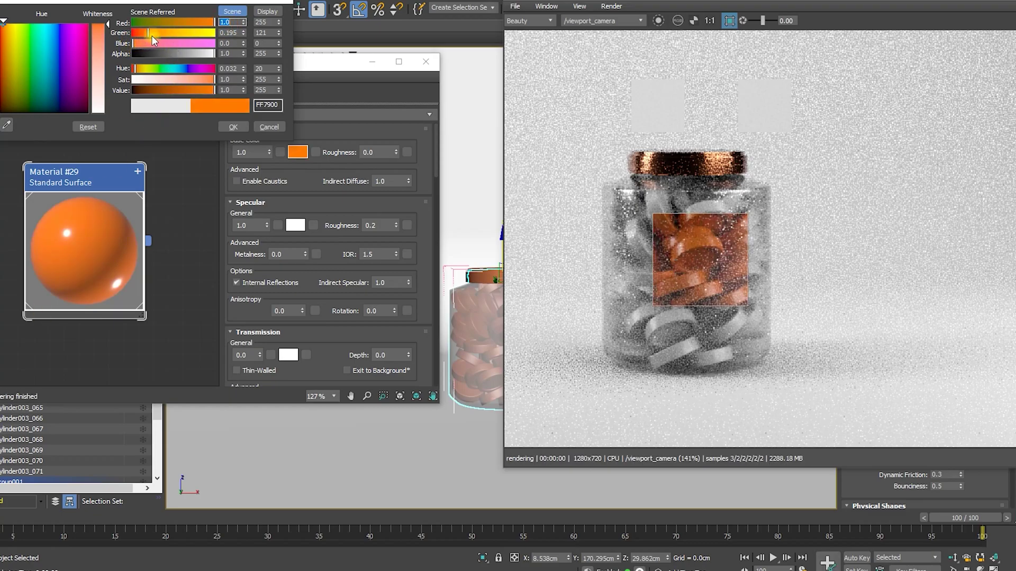
pyautogui.moveTo(153, 32); pyautogui.dragTo(157, 35)
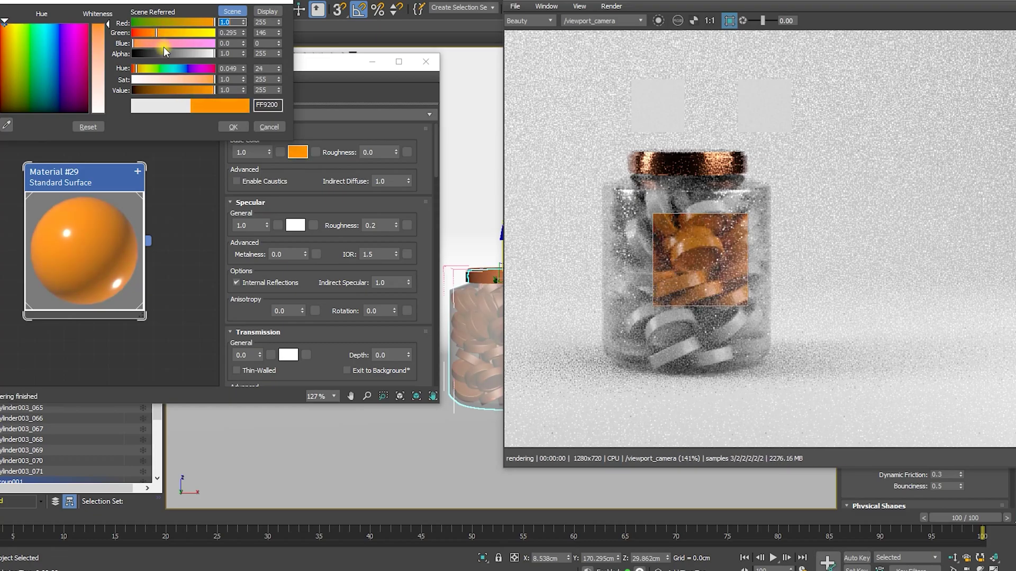
pyautogui.click(233, 127)
pyautogui.scroll(-1, 327, 211)
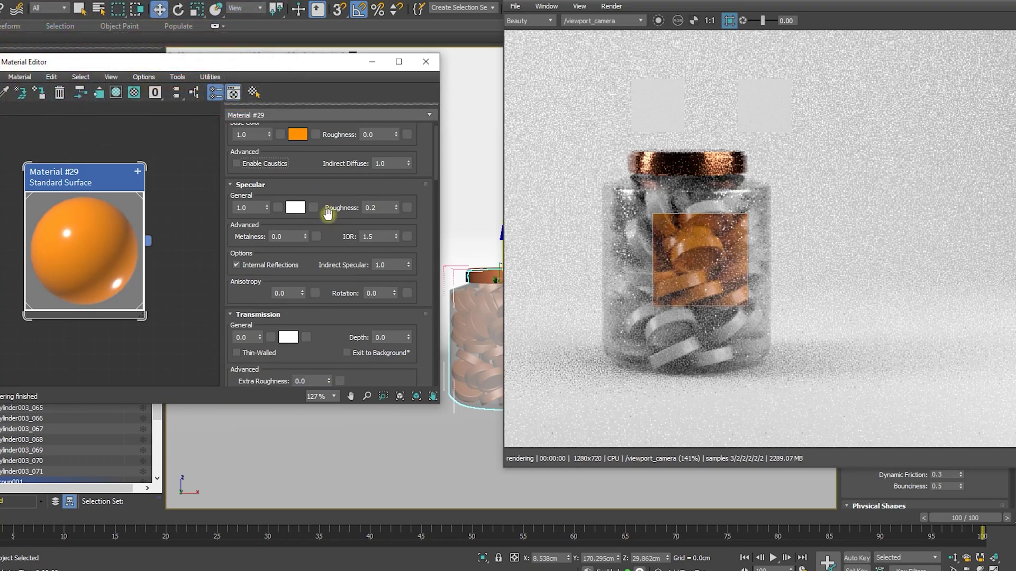
pyautogui.scroll(-1, 326, 244)
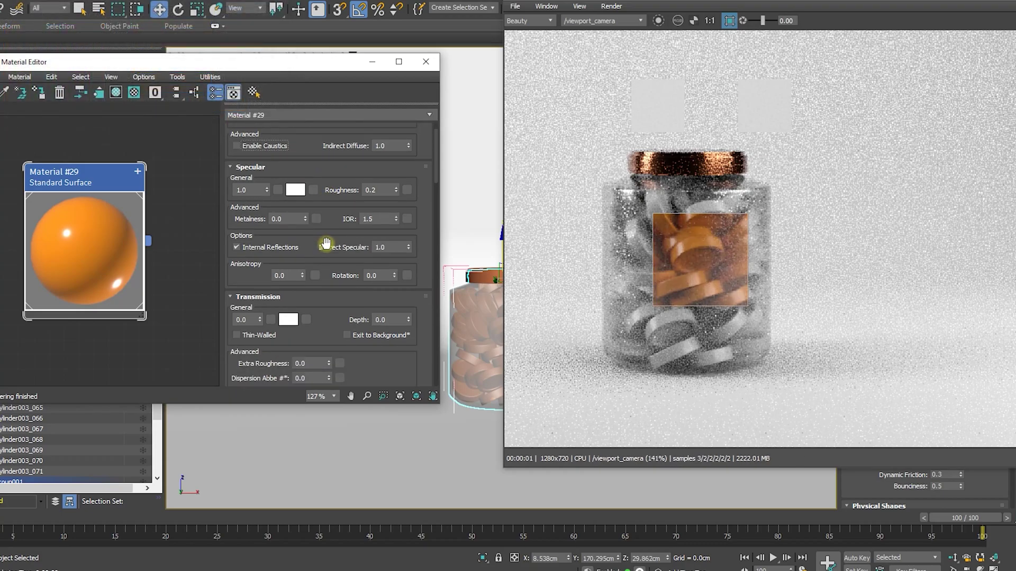
# Step: Set the pill material's specular weight to 0.75 and specular roughness to 0.4
pyautogui.click(255, 190)
pyautogui.write('.75')
pyautogui.press('Return')
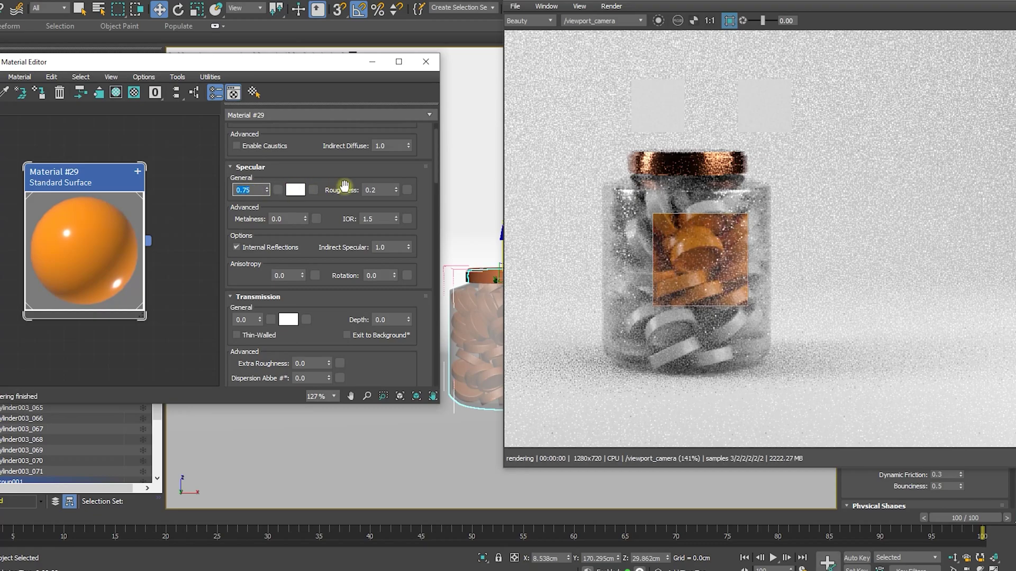
pyautogui.click(388, 191)
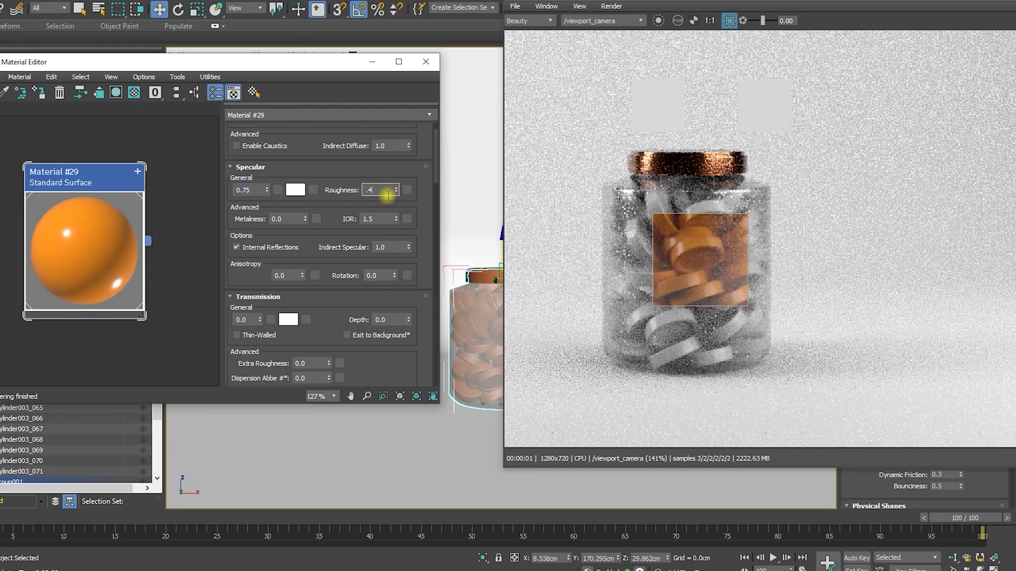
pyautogui.press('Return')
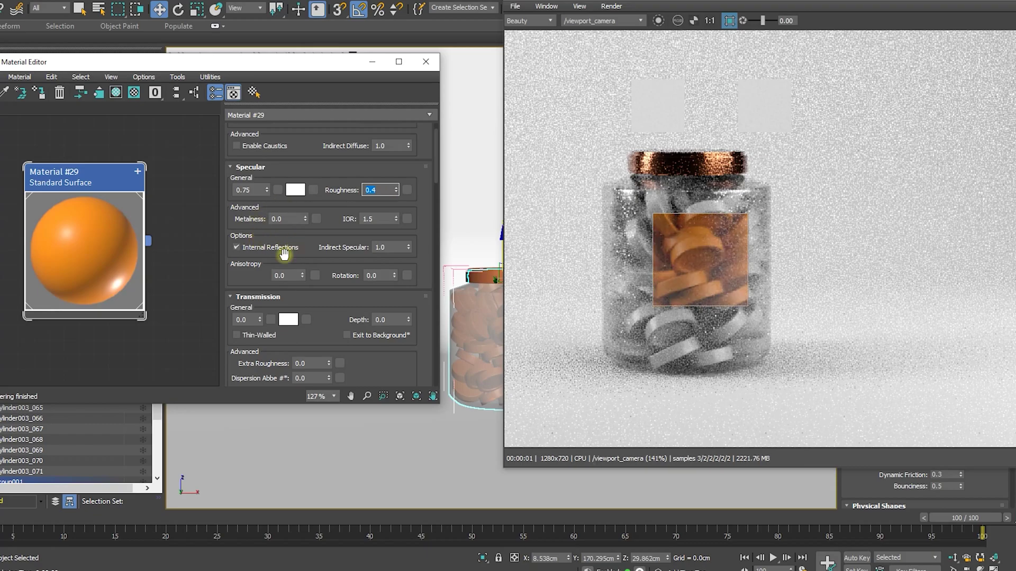
# Step: Set the pill material's transmission weight to 0.65 and paste the copied orange into its transmission colour
pyautogui.scroll(-3, 284, 255)
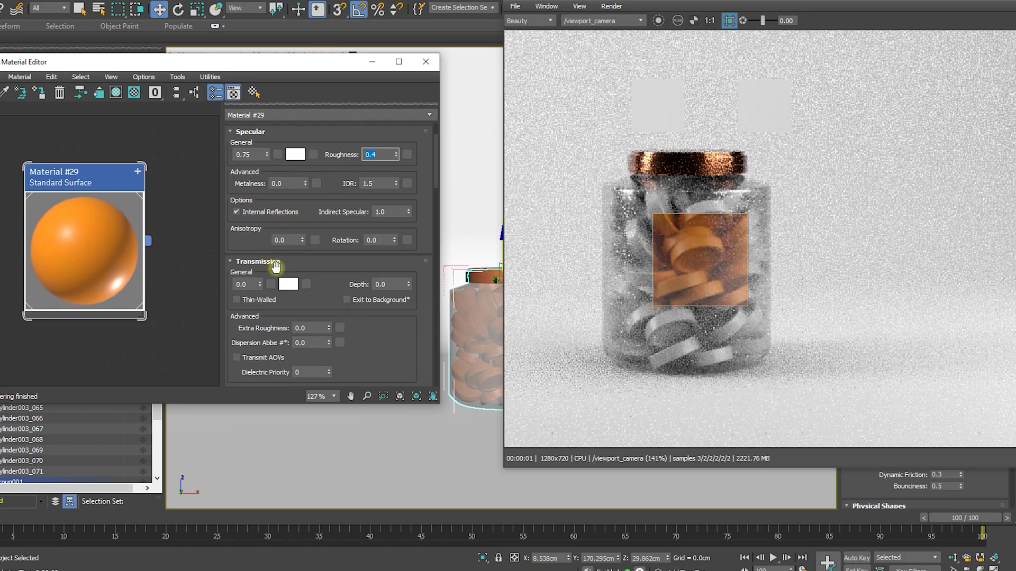
pyautogui.click(253, 269)
pyautogui.write('.65')
pyautogui.press('Return')
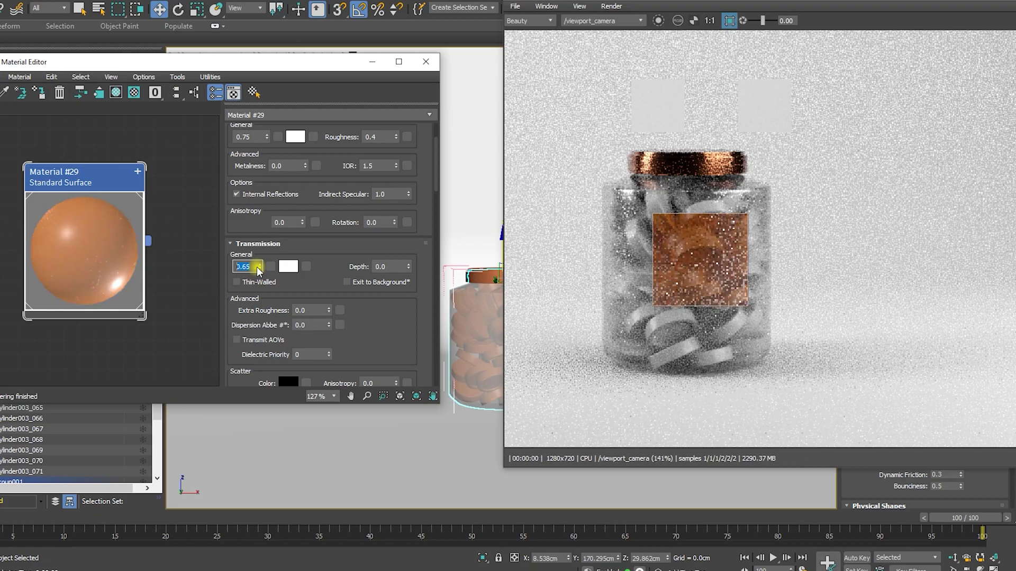
pyautogui.click(289, 266)
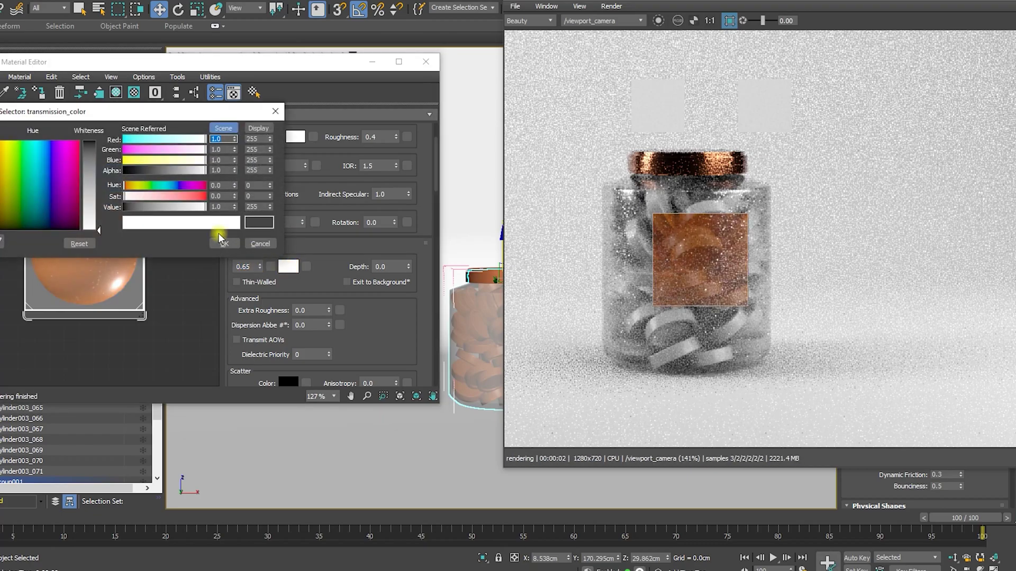
pyautogui.click(224, 243)
pyautogui.rightClick(290, 268)
pyautogui.click(311, 286)
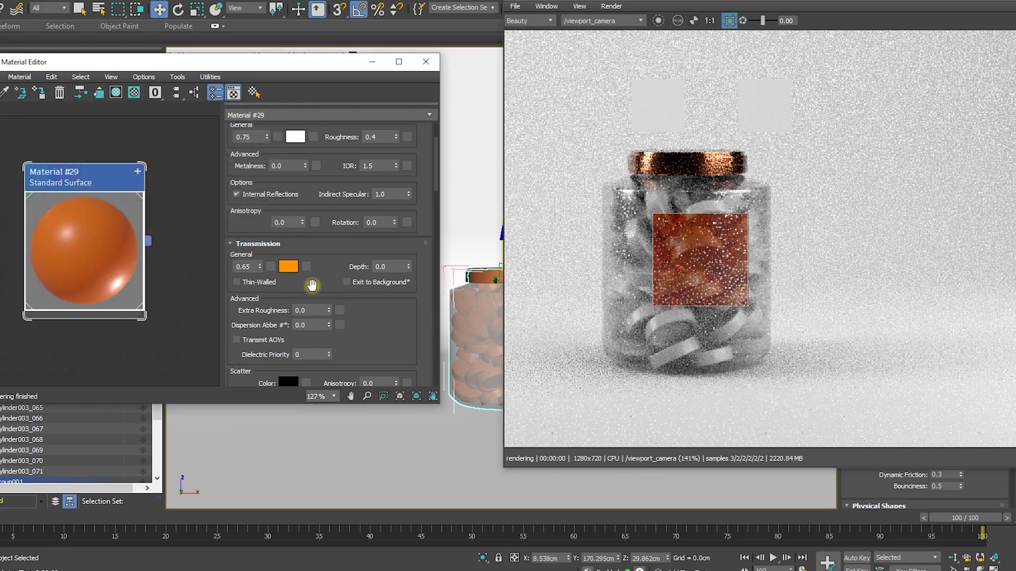
# Step: Lighten the pill material's transmission colour to a paler, less saturated orange
pyautogui.scroll(-2, 322, 286)
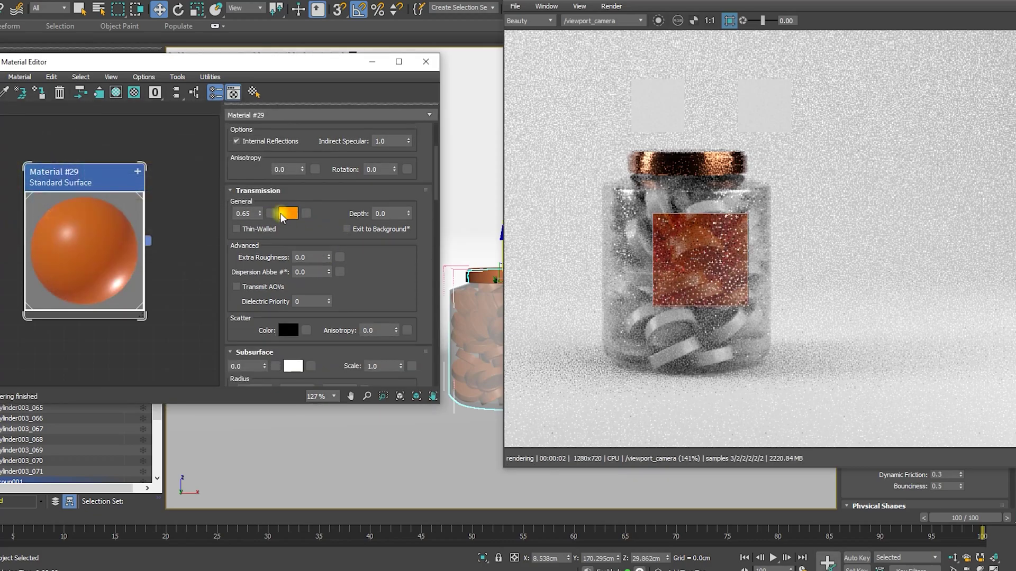
pyautogui.click(287, 213)
pyautogui.moveTo(189, 146); pyautogui.dragTo(187, 146)
pyautogui.click(217, 187)
# Step: Set the pill material's subsurface weight to 0.5 and paste orange FF9200 into its subsurface colour
pyautogui.scroll(-1, 391, 267)
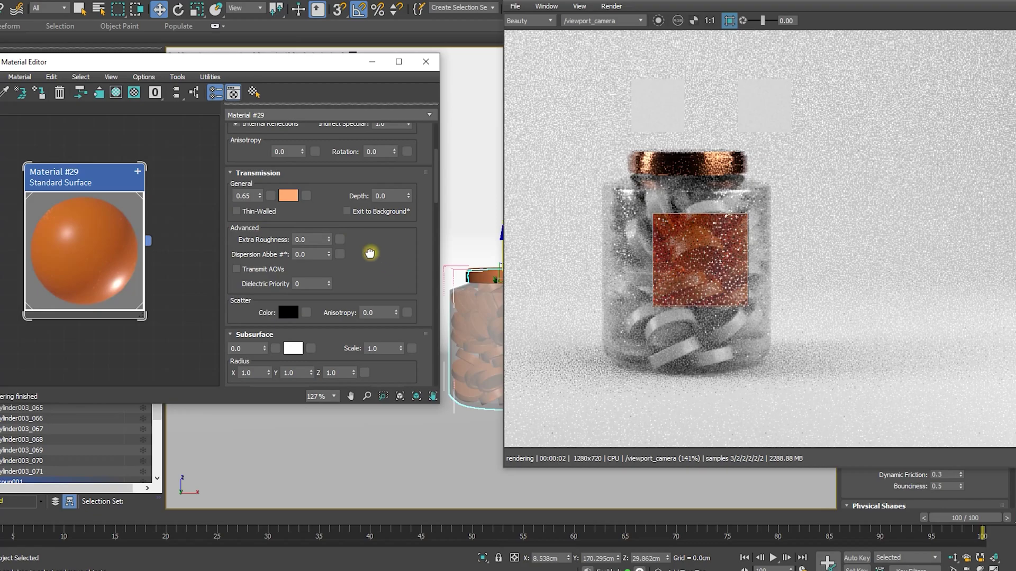
pyautogui.scroll(-4, 374, 256)
pyautogui.scroll(-2, 253, 252)
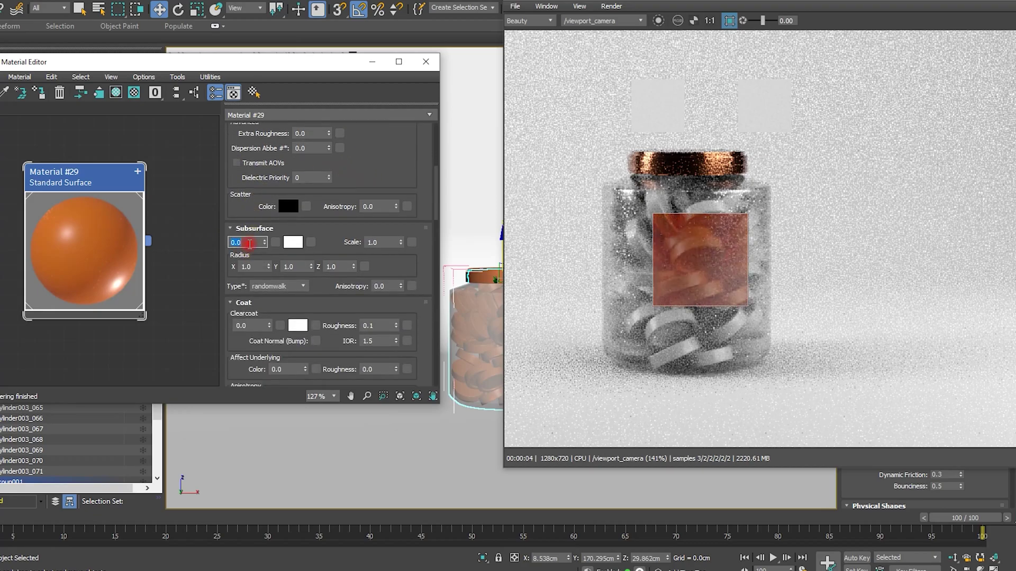
pyautogui.write('0.5')
pyautogui.press('Return')
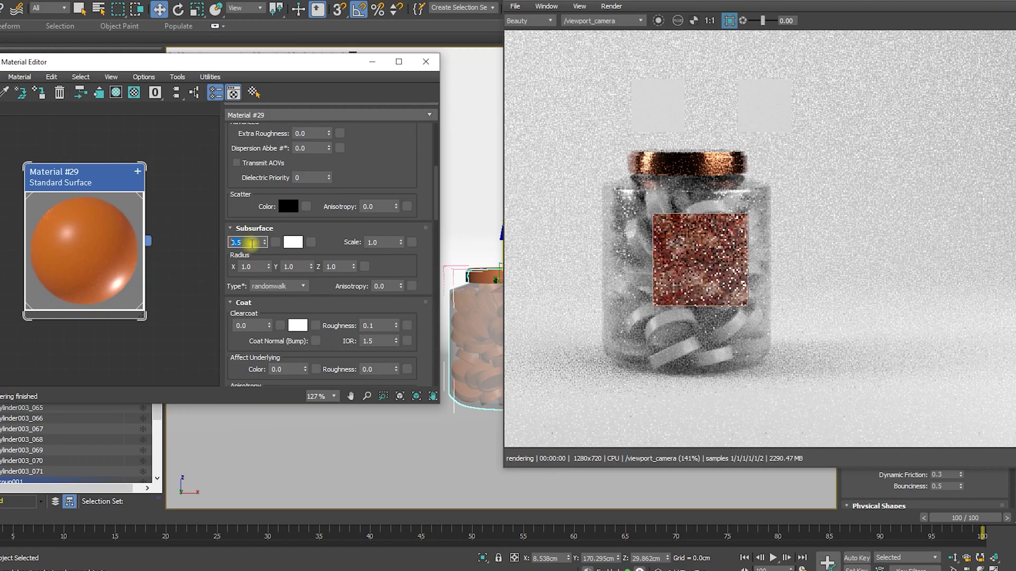
pyautogui.click(292, 243)
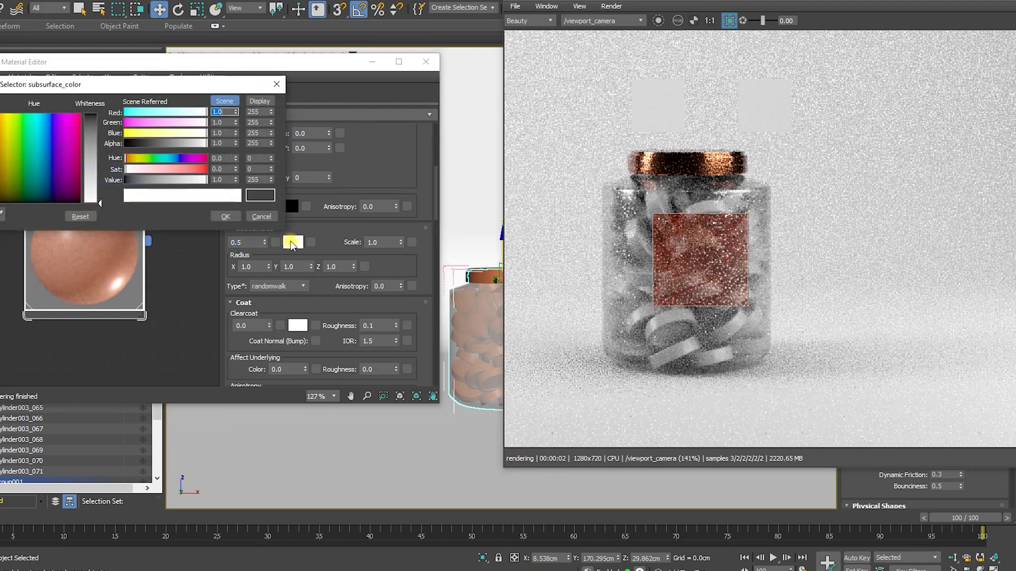
pyautogui.click(225, 217)
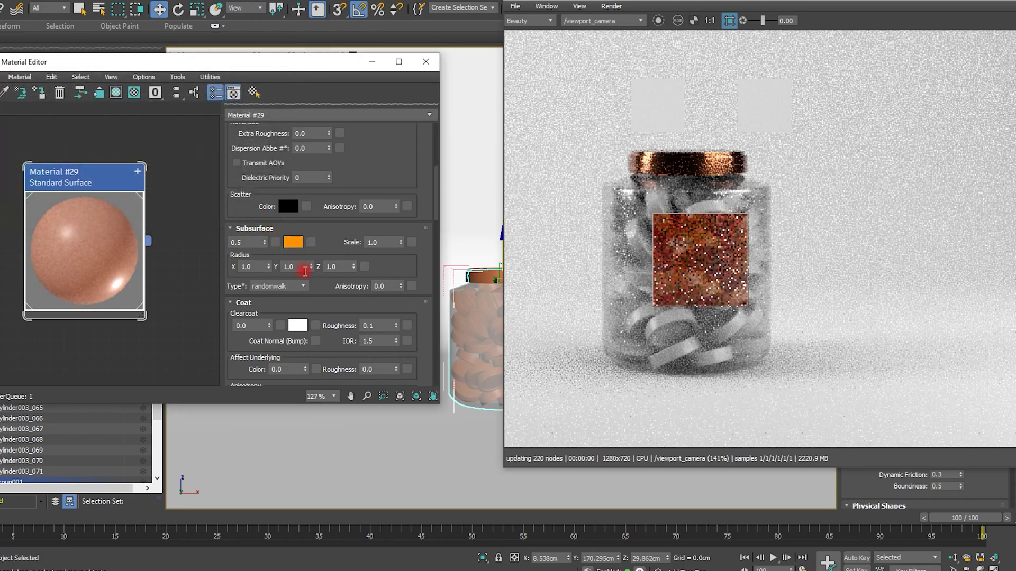
# Step: Shift the subsurface colour to a deeper orange, FF7B00, by lowering its green component
pyautogui.click(293, 243)
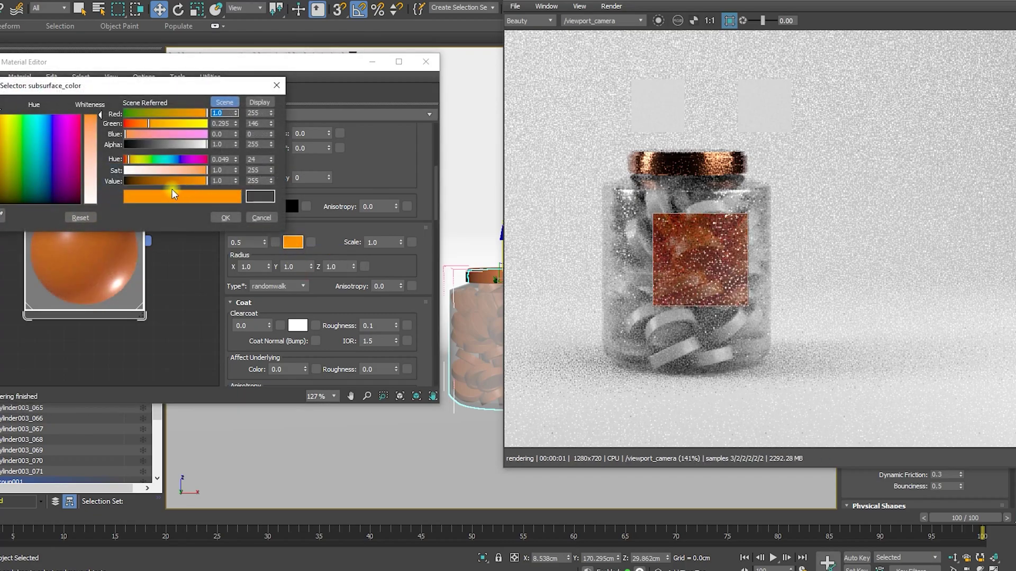
pyautogui.moveTo(133, 84); pyautogui.dragTo(316, 76)
pyautogui.moveTo(339, 116); pyautogui.dragTo(324, 115)
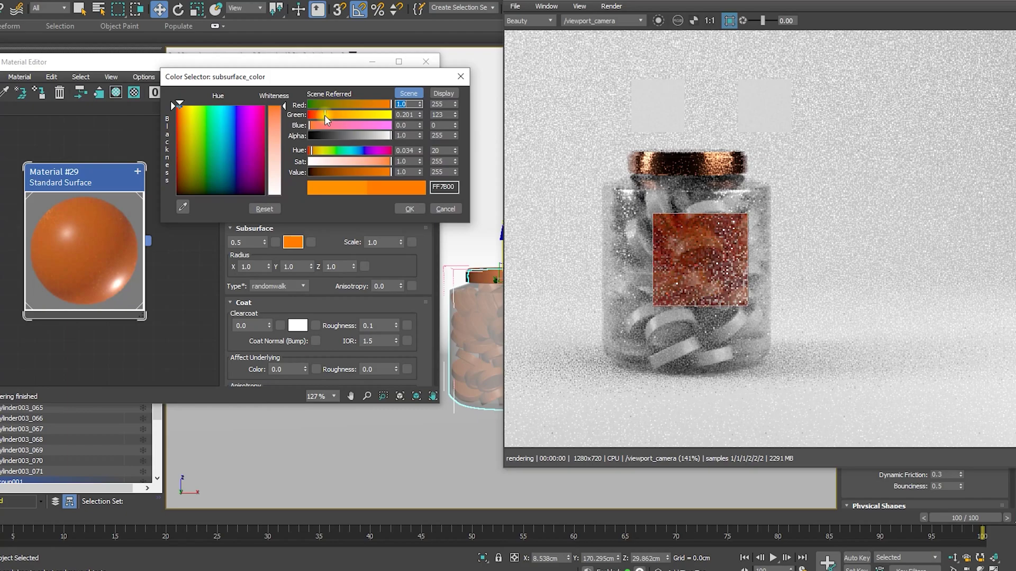
pyautogui.click(408, 210)
# Step: Put away the Material Editor and the render view to clear the modelling viewport
pyautogui.scroll(-5, 336, 284)
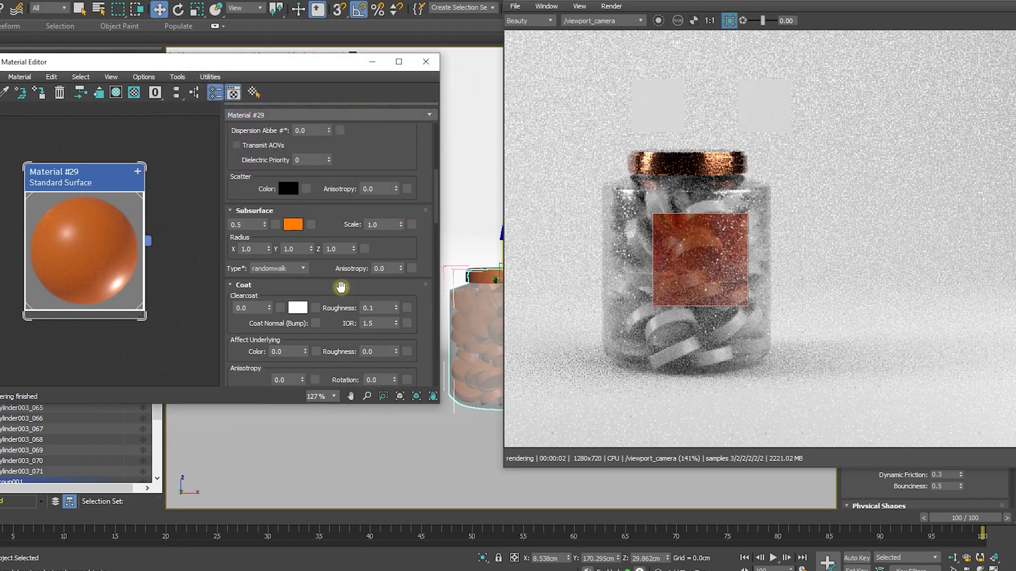
pyautogui.moveTo(234, 292); pyautogui.dragTo(275, 143)
pyautogui.moveTo(263, 193); pyautogui.dragTo(261, 78)
pyautogui.click(251, 194)
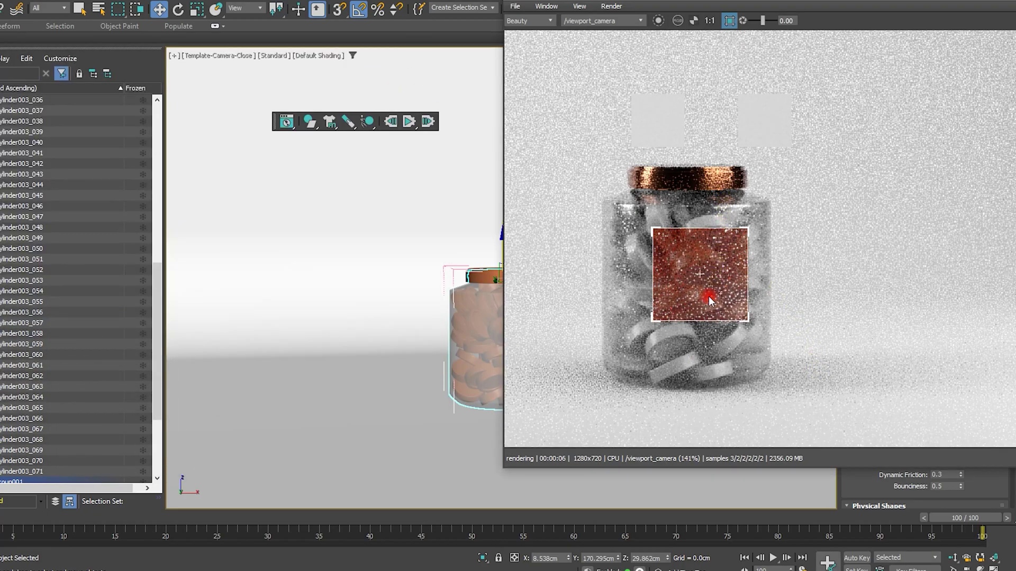
pyautogui.press('Escape')
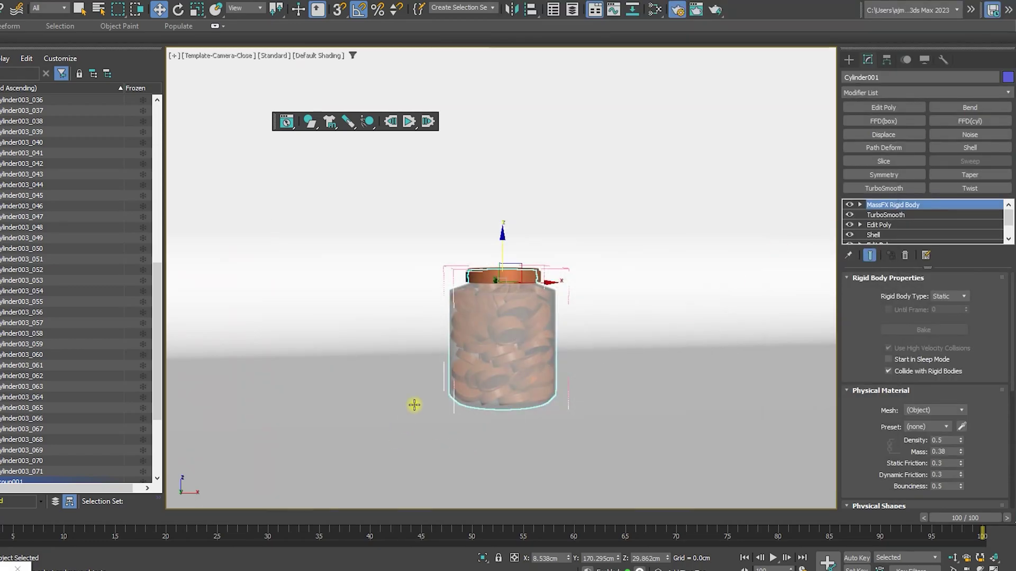
# Step: Select the jar Cylinder001 in the perspective view, with edged faces shown and its see-through display toggled
pyautogui.click(447, 373)
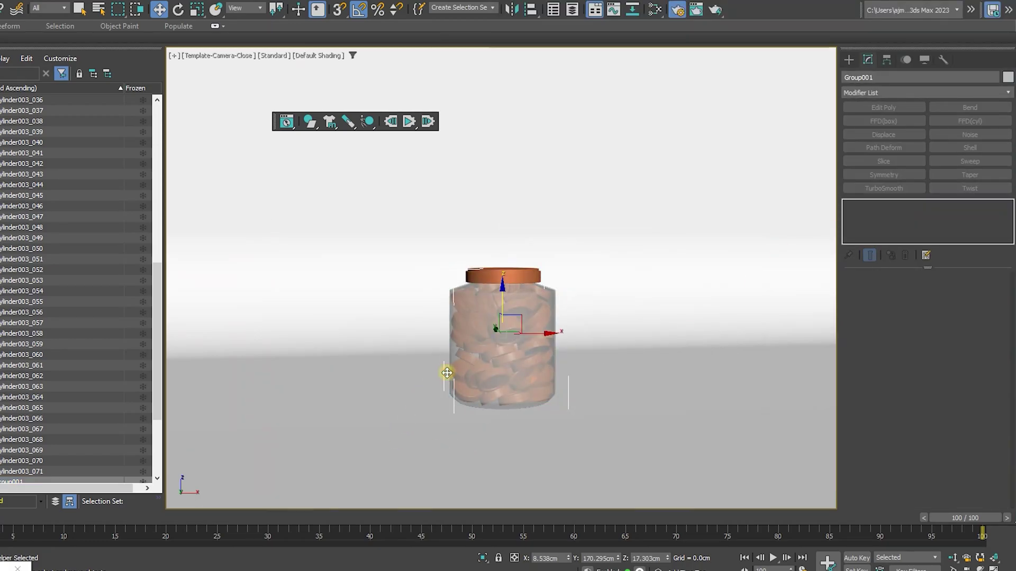
pyautogui.press('p')
pyautogui.scroll(3, 512, 370)
pyautogui.click(490, 346)
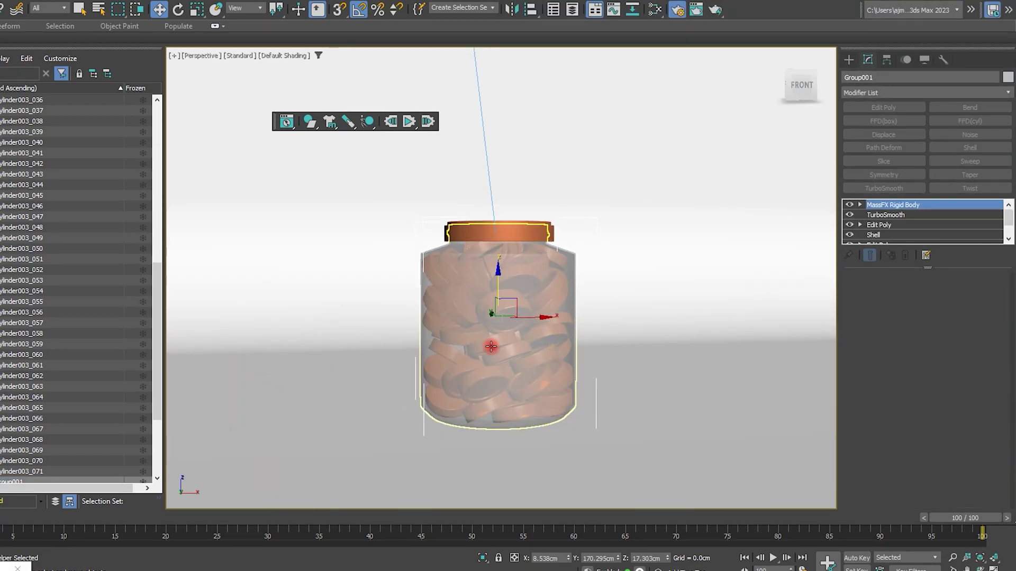
pyautogui.press('F4')
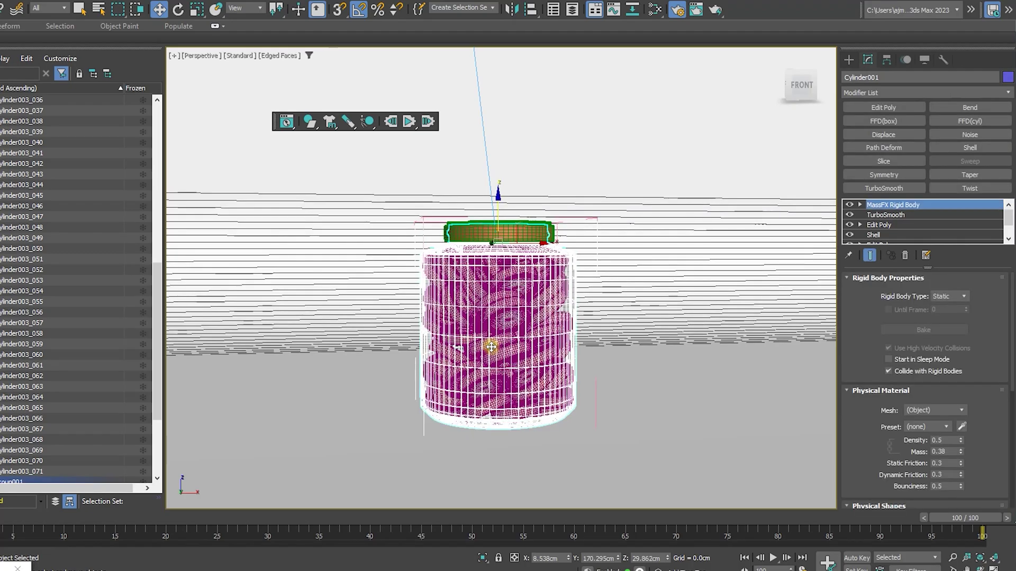
pyautogui.hotkey('alt', 'x')
pyautogui.scroll(3, 503, 339)
pyautogui.keyDown('alt'); pyautogui.moveTo(503, 339); pyautogui.dragTo(540, 362, button='middle'); pyautogui.keyUp('alt')
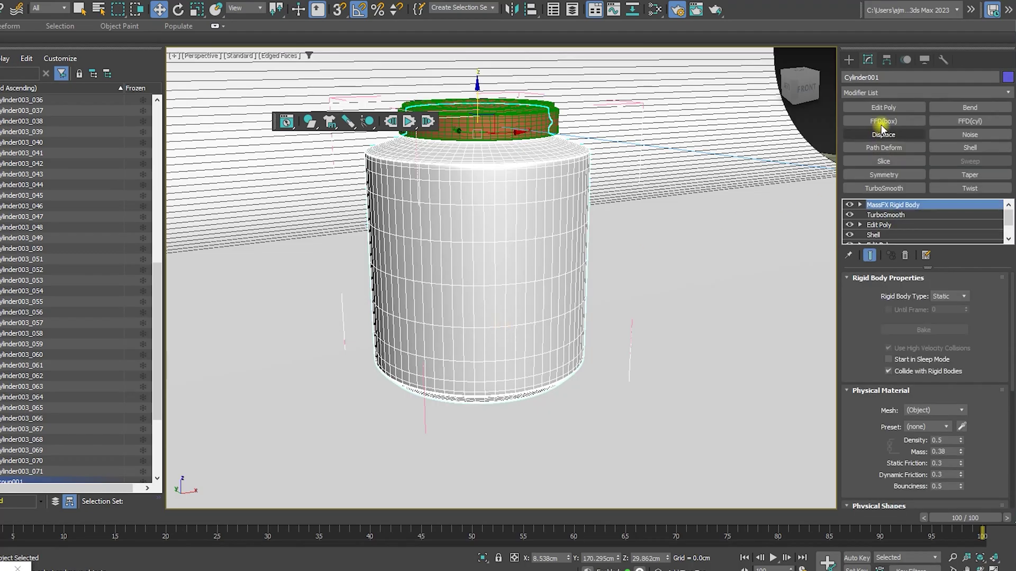
# Step: In the jar's Edit Poly modifier, select the full ring of outer side polygons around its middle
pyautogui.click(880, 225)
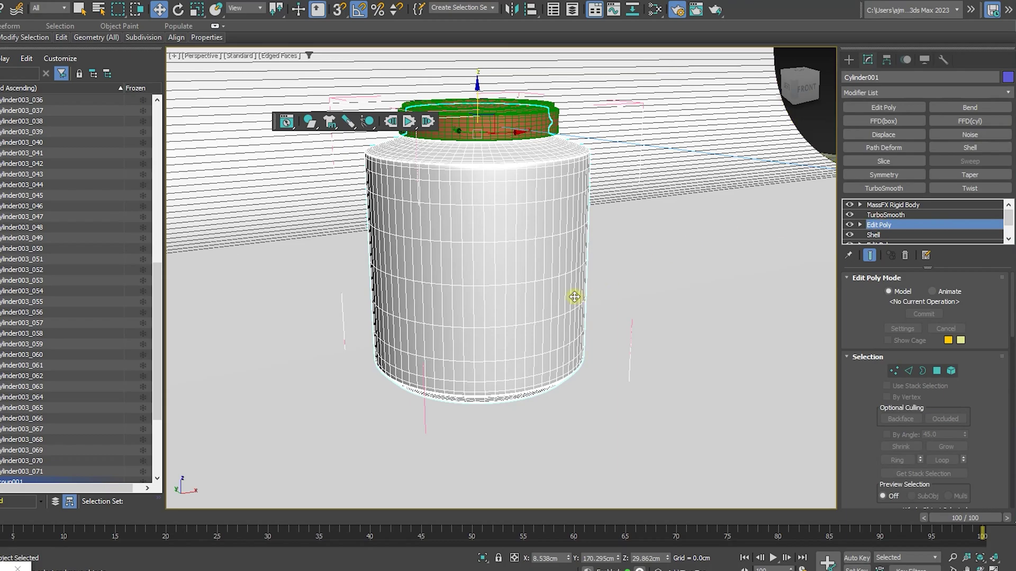
pyautogui.press('4')
pyautogui.click(476, 260)
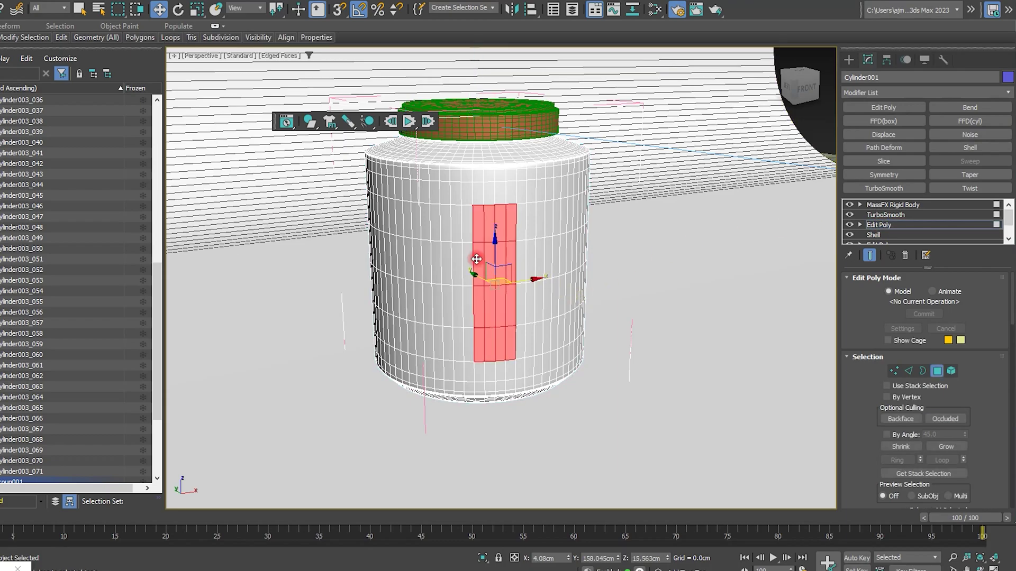
pyautogui.keyDown('shift'); pyautogui.click(523, 261); pyautogui.keyUp('shift')
pyautogui.keyDown('alt'); pyautogui.moveTo(504, 292); pyautogui.dragTo(527, 292, button='middle'); pyautogui.keyUp('alt')
# Step: Detach the selected ring of polygons as a clone named Object001
pyautogui.scroll(-2, 998, 390)
pyautogui.scroll(-6, 997, 390)
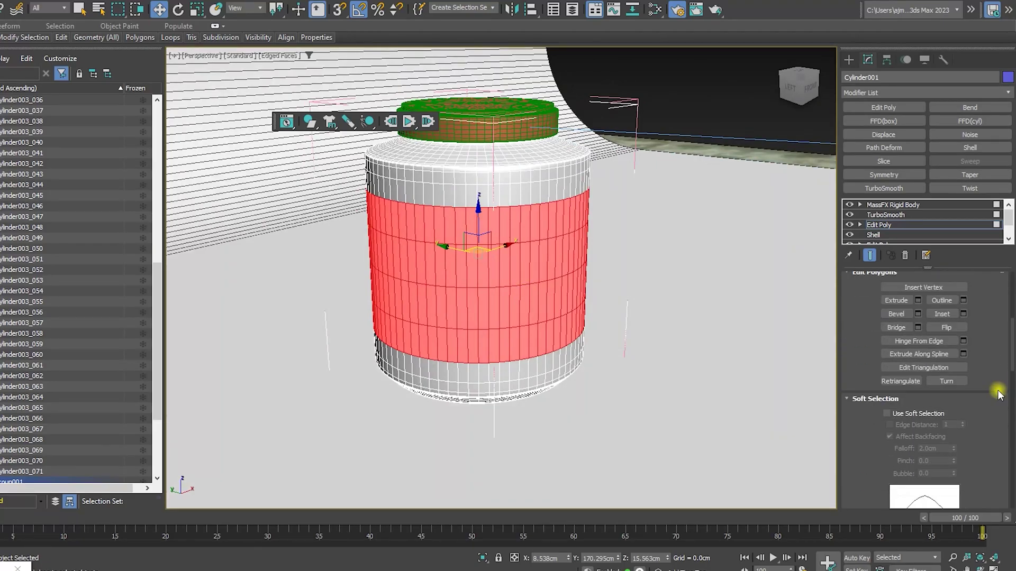
pyautogui.scroll(-5, 996, 385)
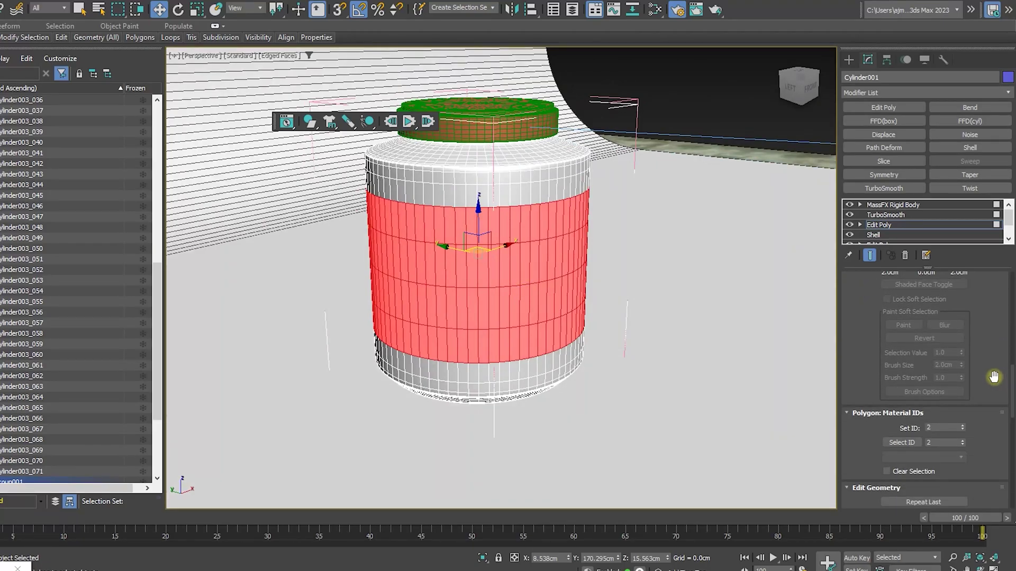
pyautogui.scroll(-3, 991, 366)
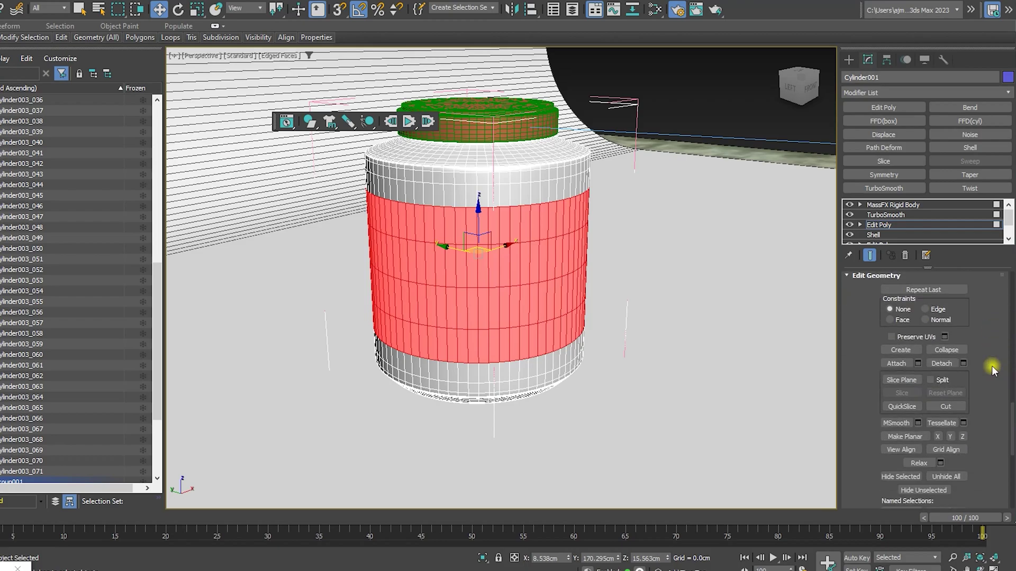
pyautogui.click(964, 363)
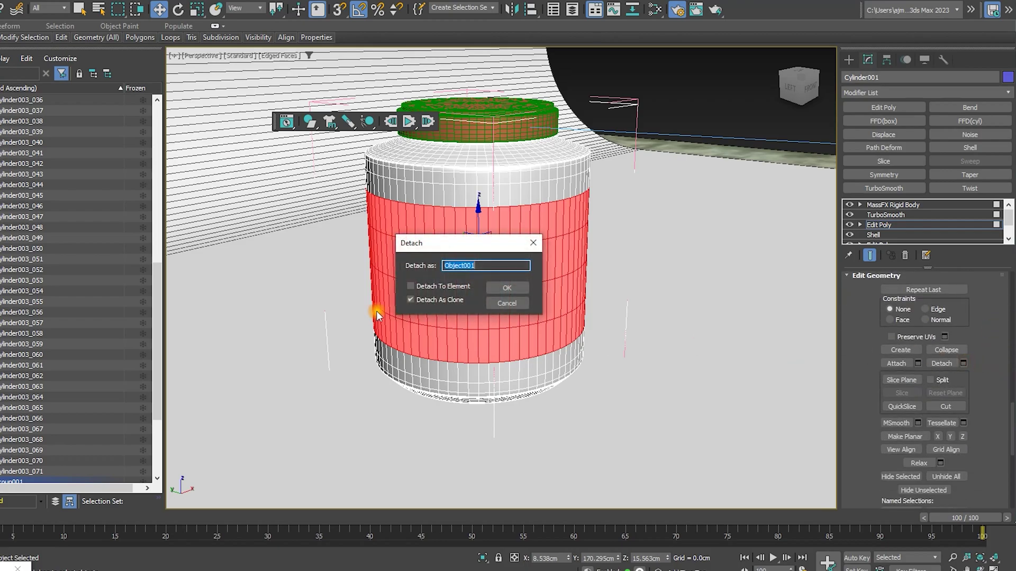
pyautogui.click(509, 288)
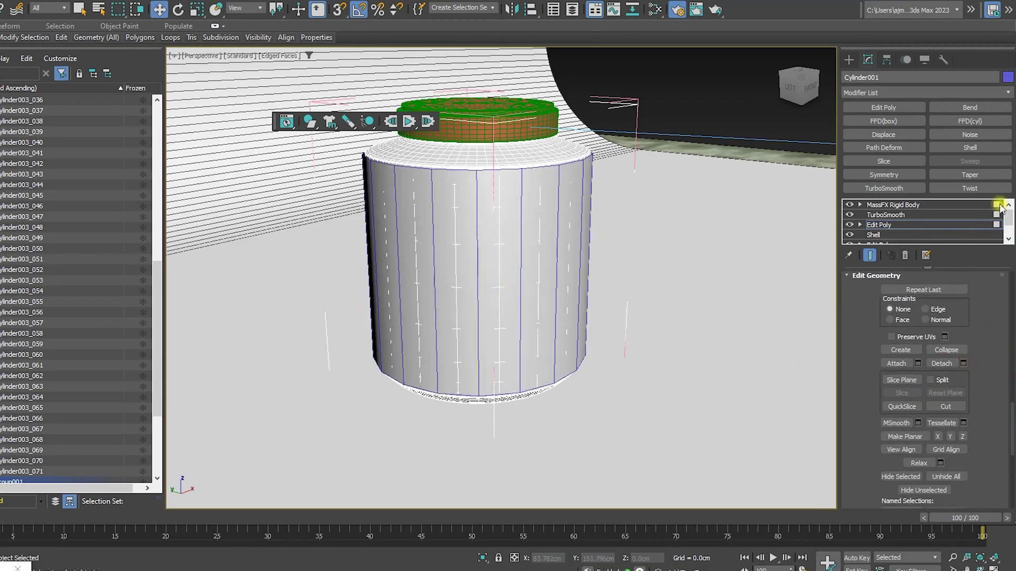
# Step: Leave the jar's polygon editing and select the detached band Object001
pyautogui.click(885, 225)
pyautogui.click(893, 216)
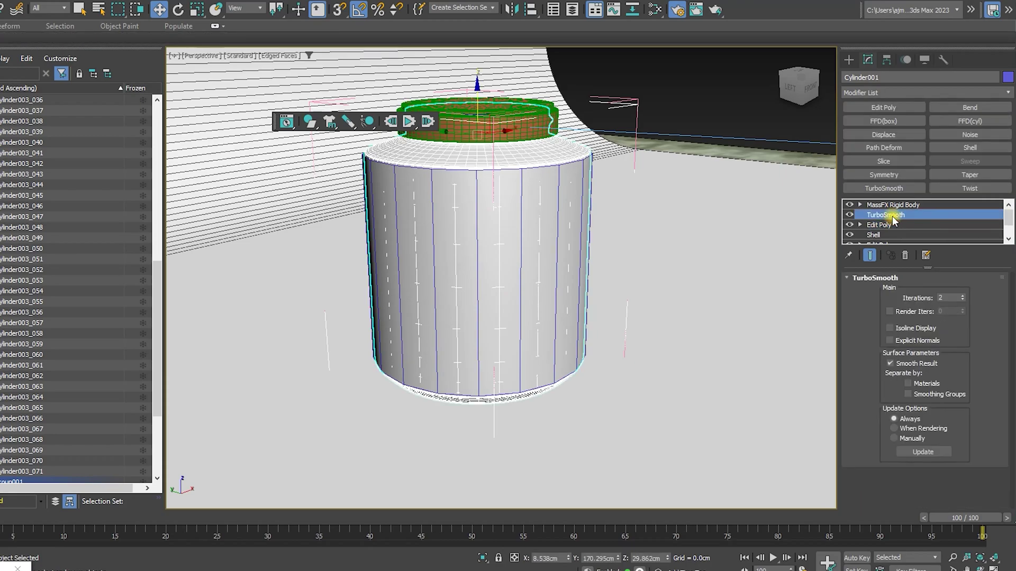
pyautogui.click(857, 61)
pyautogui.click(510, 274)
pyautogui.keyDown('alt'); pyautogui.moveTo(510, 274); pyautogui.dragTo(494, 320, button='middle'); pyautogui.keyUp('alt')
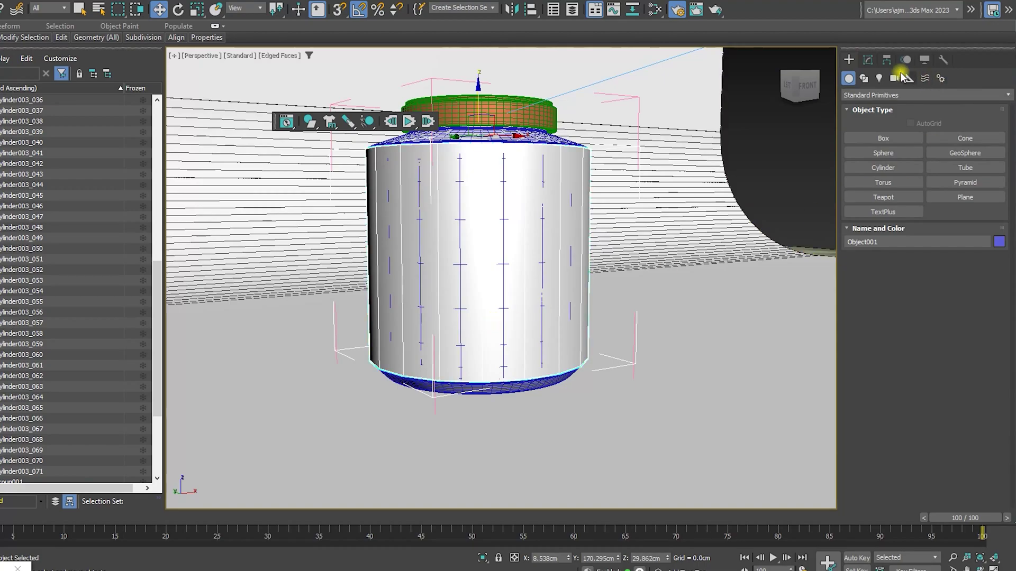
# Step: Add a TurboSmooth modifier with 2 iterations to Object001
pyautogui.click(868, 60)
pyautogui.click(878, 92)
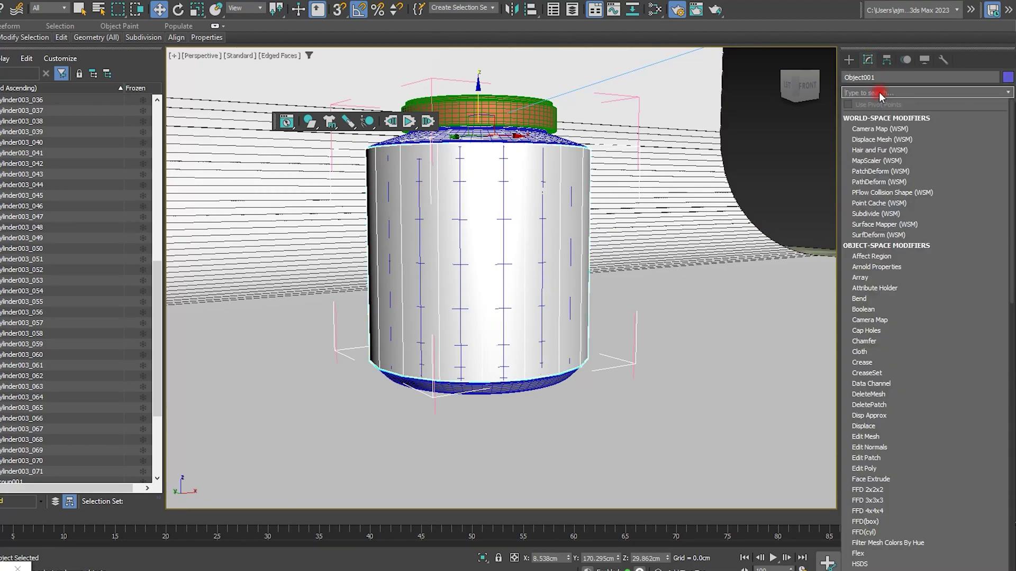
pyautogui.write('tu')
pyautogui.press('Return')
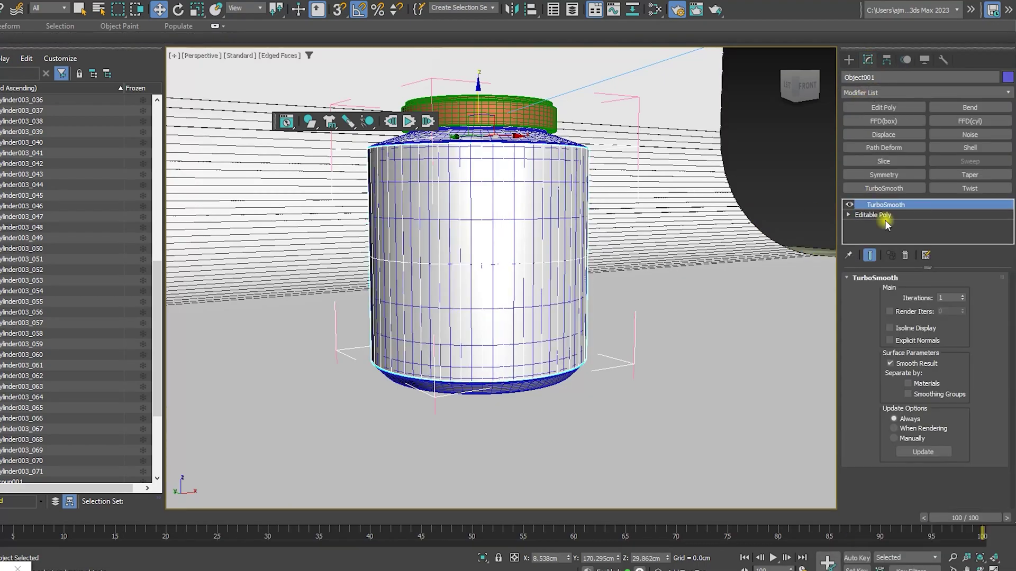
pyautogui.click(961, 296)
pyautogui.keyDown('alt'); pyautogui.moveTo(501, 274); pyautogui.dragTo(805, 231, button='middle'); pyautogui.keyUp('alt')
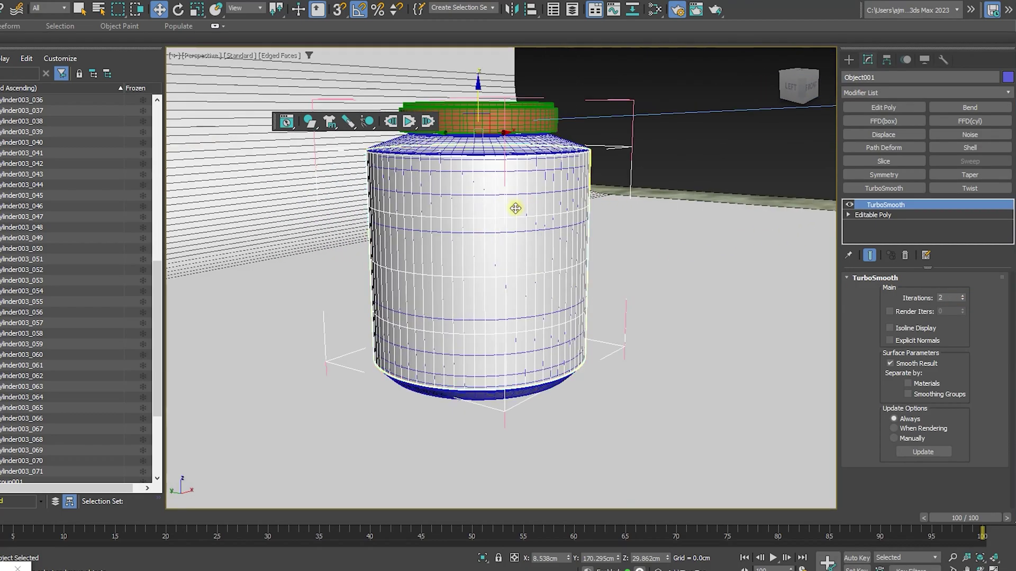
# Step: Switch the viewport to Template-Camera-Close and create a new Arnold Standard Surface material in the Material Editor
pyautogui.press('c')
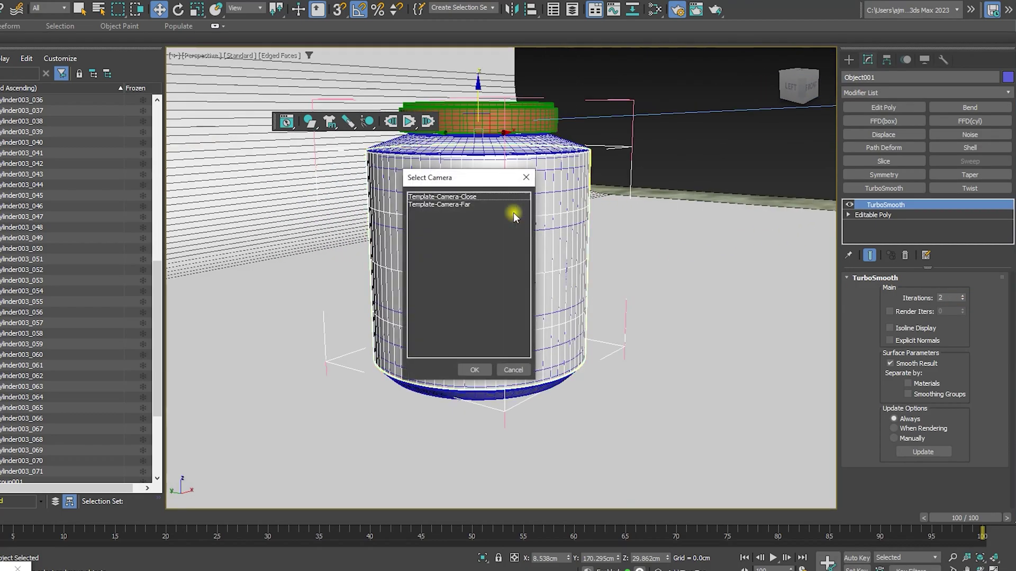
pyautogui.doubleClick(481, 200)
pyautogui.press('m')
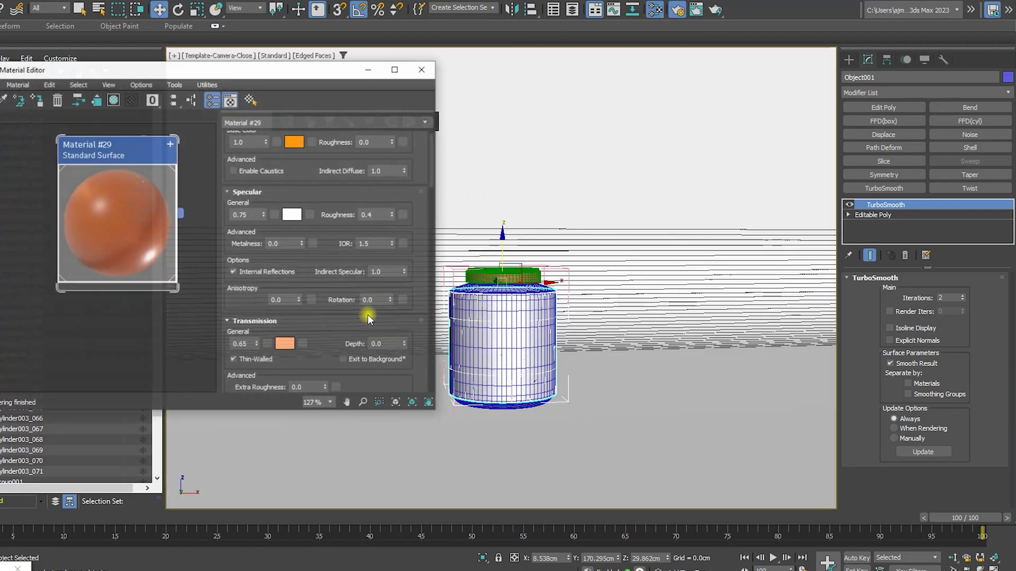
pyautogui.scroll(-10, 109, 226)
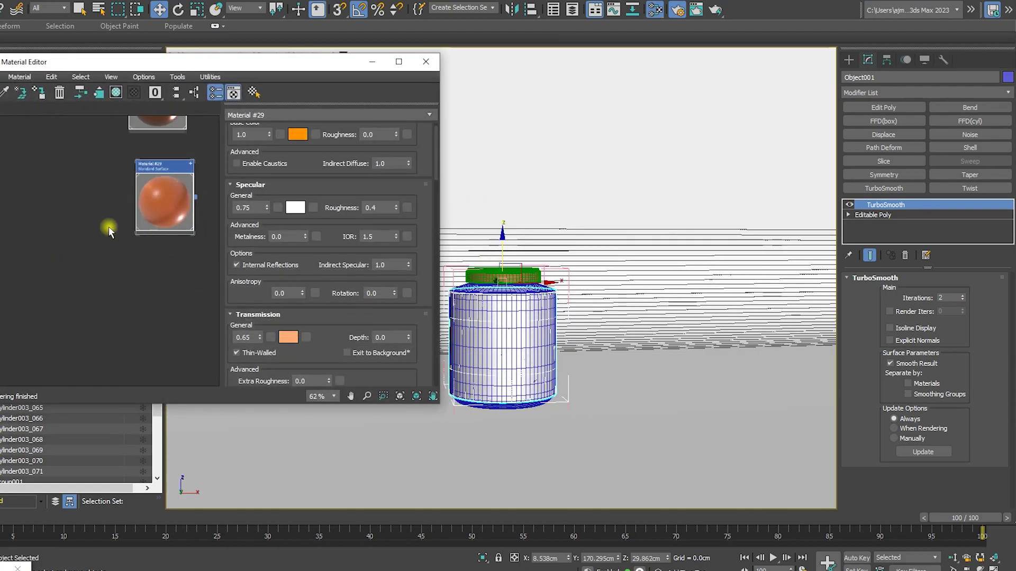
pyautogui.moveTo(131, 261); pyautogui.dragTo(127, 262, button='middle')
pyautogui.scroll(6, 129, 208)
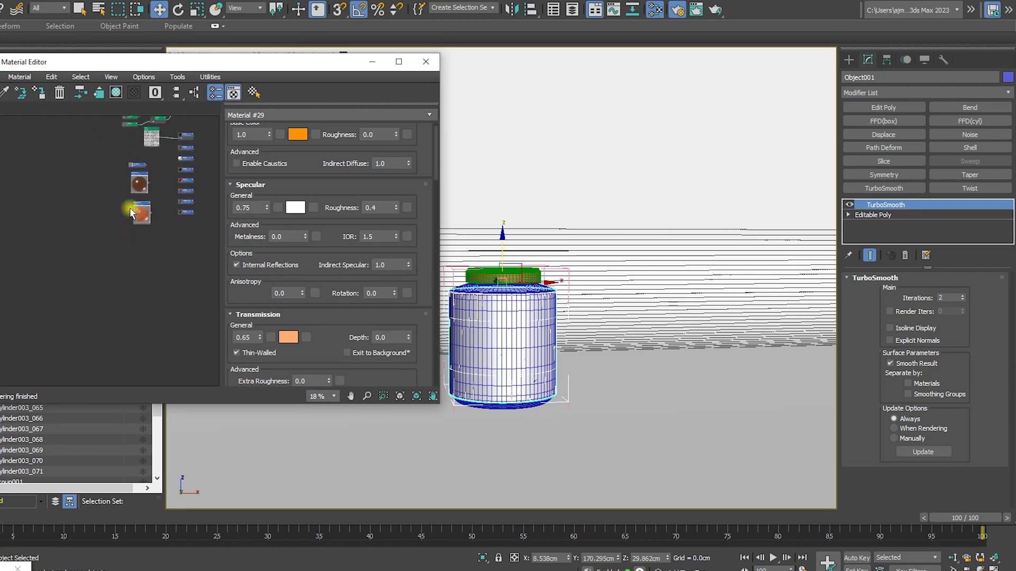
pyautogui.scroll(-2, 135, 185)
pyautogui.scroll(3, 142, 207)
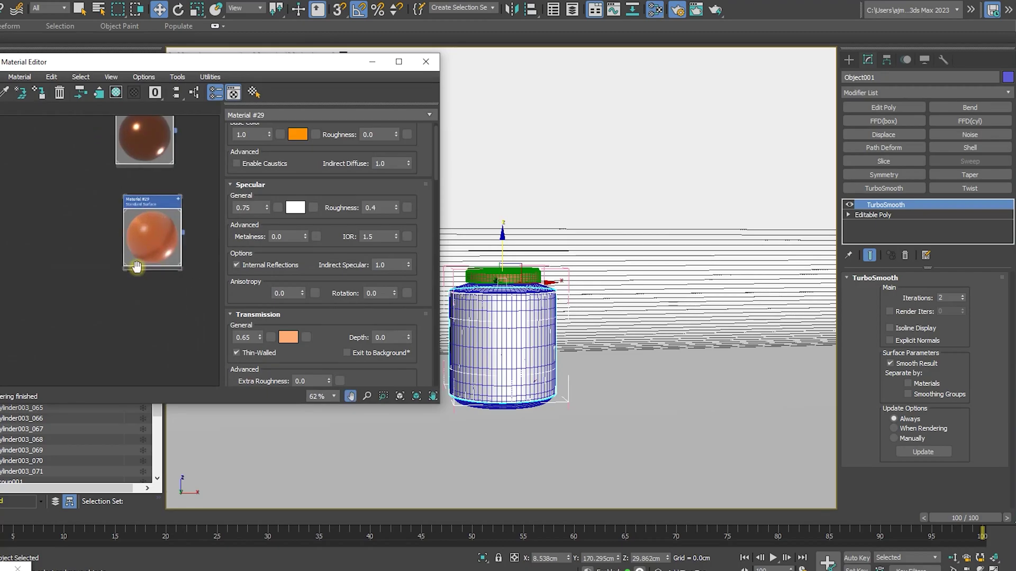
pyautogui.rightClick(55, 193)
pyautogui.moveTo(78, 204)
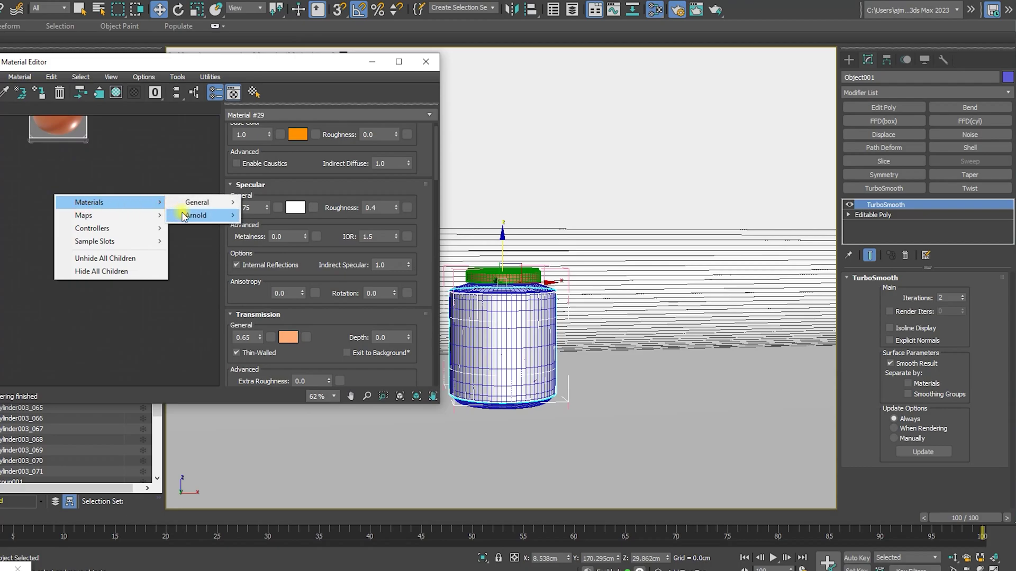
pyautogui.moveTo(193, 215)
pyautogui.moveTo(316, 262)
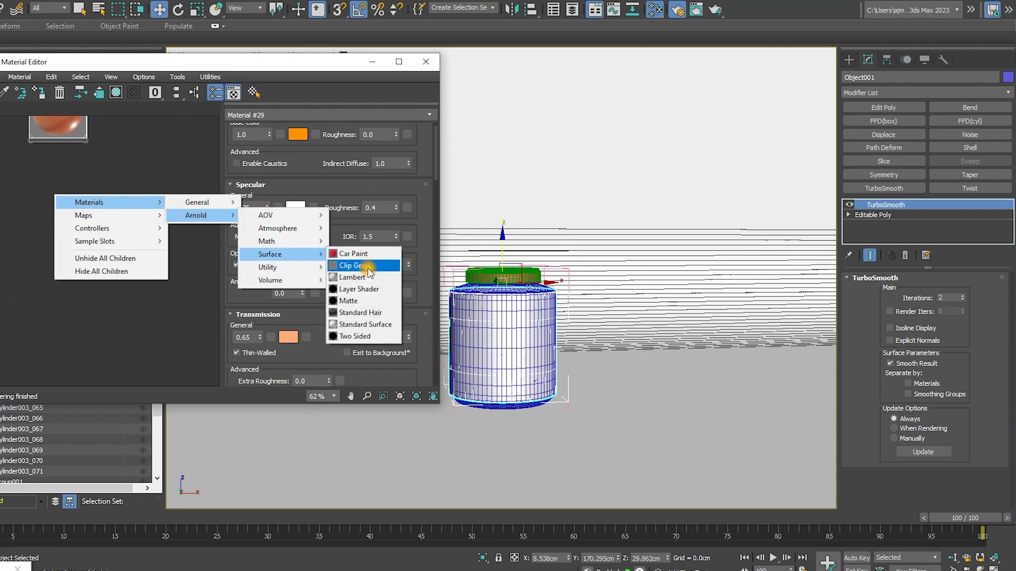
pyautogui.click(360, 323)
# Step: Assign the new Standard Surface material to Object001 and turn off the crop region in the Arnold render view
pyautogui.rightClick(58, 194)
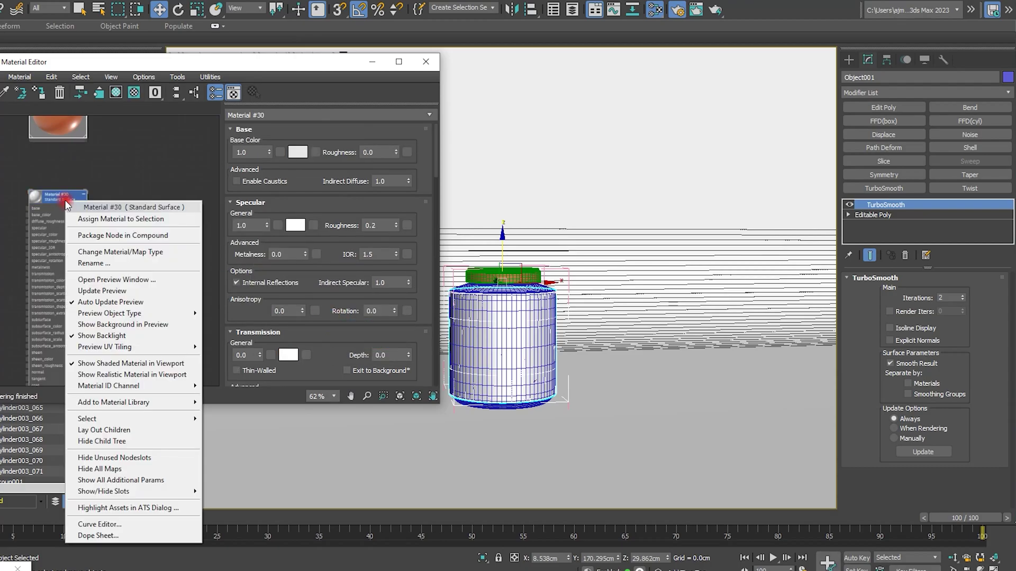
pyautogui.click(105, 218)
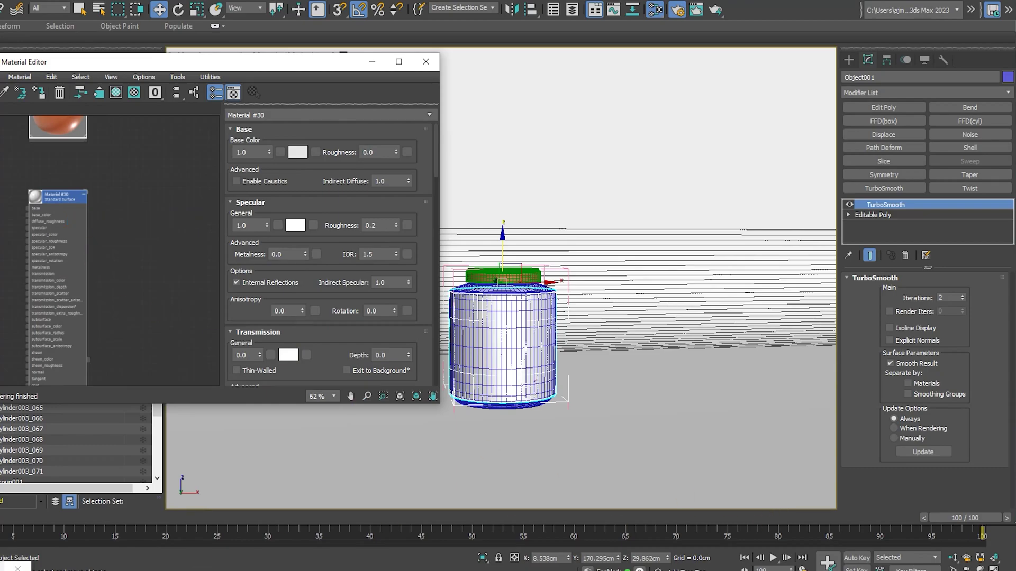
pyautogui.click(6, 570)
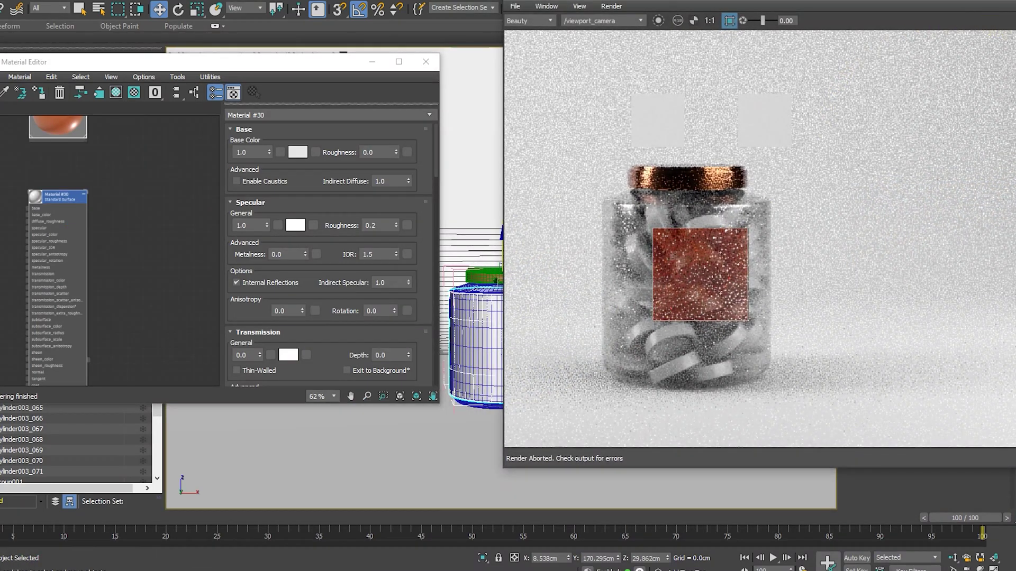
pyautogui.click(729, 21)
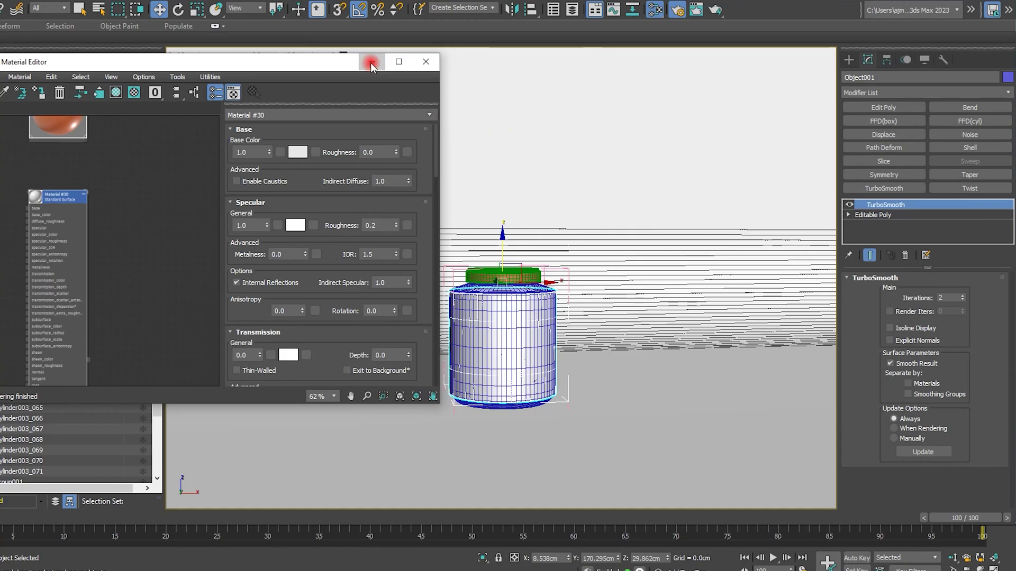
# Step: Convert Object001 with its TurboSmooth modifier to an Editable Poly
pyautogui.click(372, 61)
pyautogui.rightClick(503, 317)
pyautogui.moveTo(584, 468)
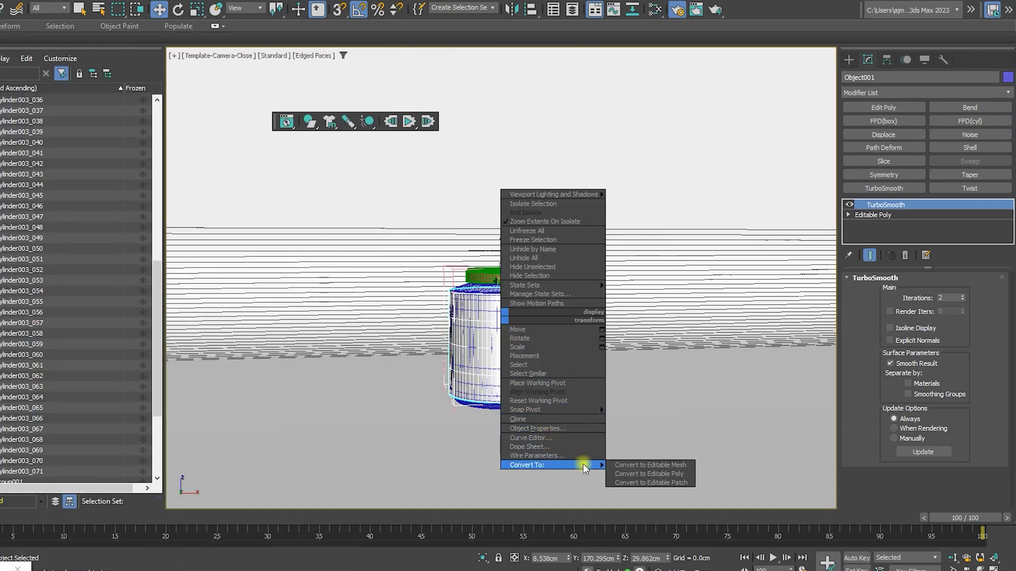
pyautogui.click(646, 473)
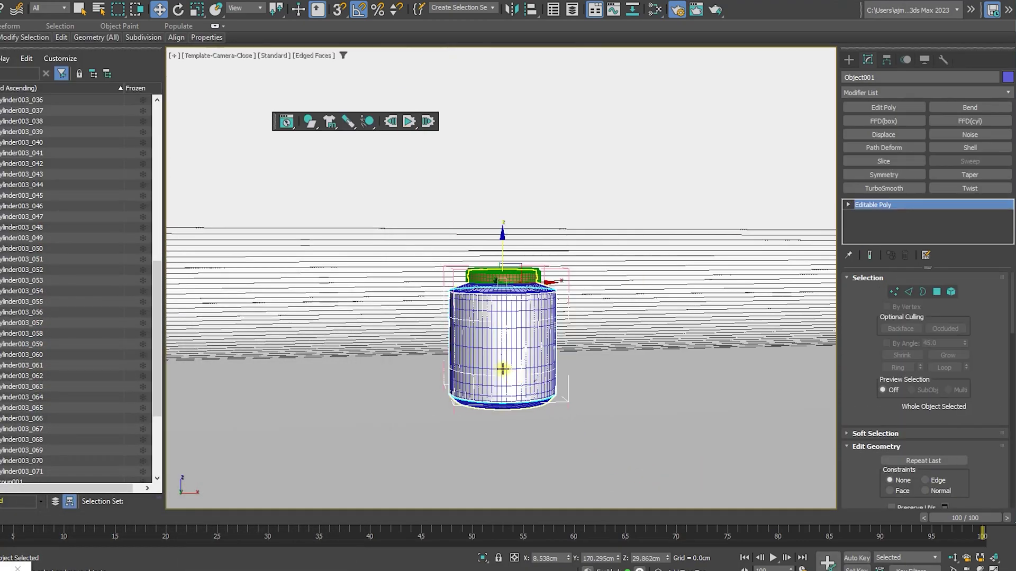
# Step: Isolate Object001 in the perspective view and add an Unwrap UVW modifier to it
pyautogui.press('p')
pyautogui.press('z')
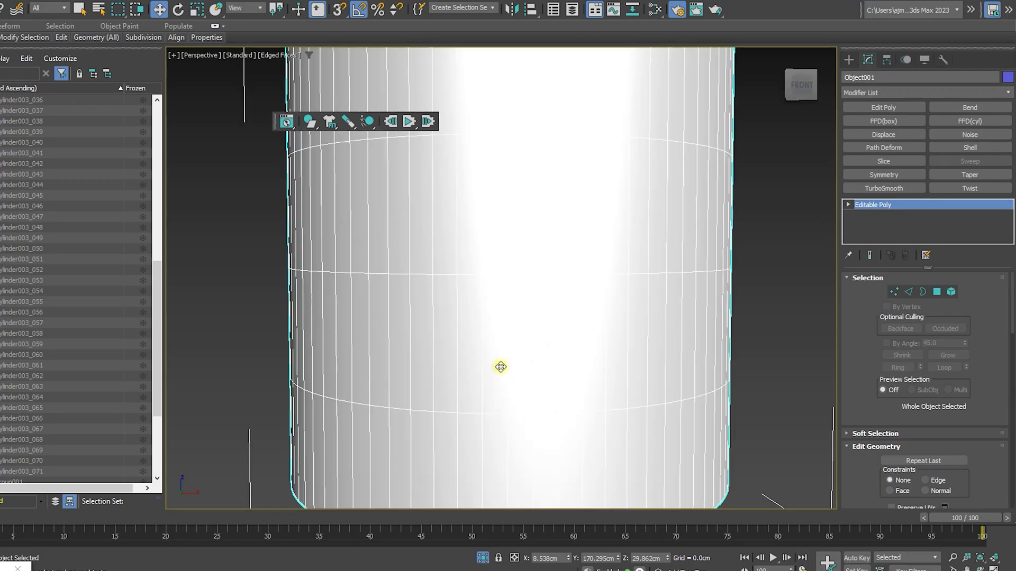
pyautogui.keyDown('alt'); pyautogui.moveTo(487, 297); pyautogui.dragTo(535, 354, button='middle'); pyautogui.keyUp('alt')
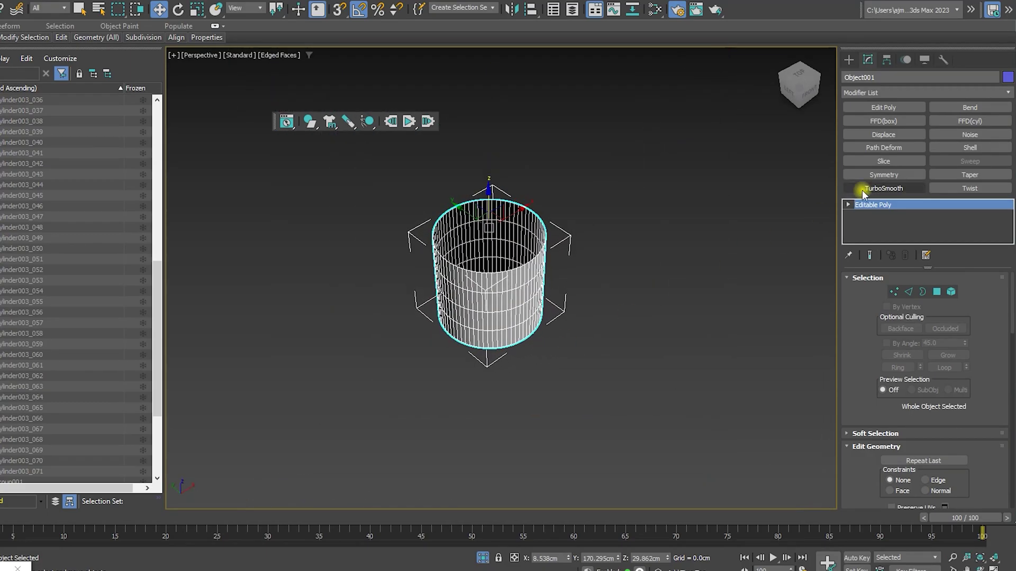
pyautogui.click(882, 92)
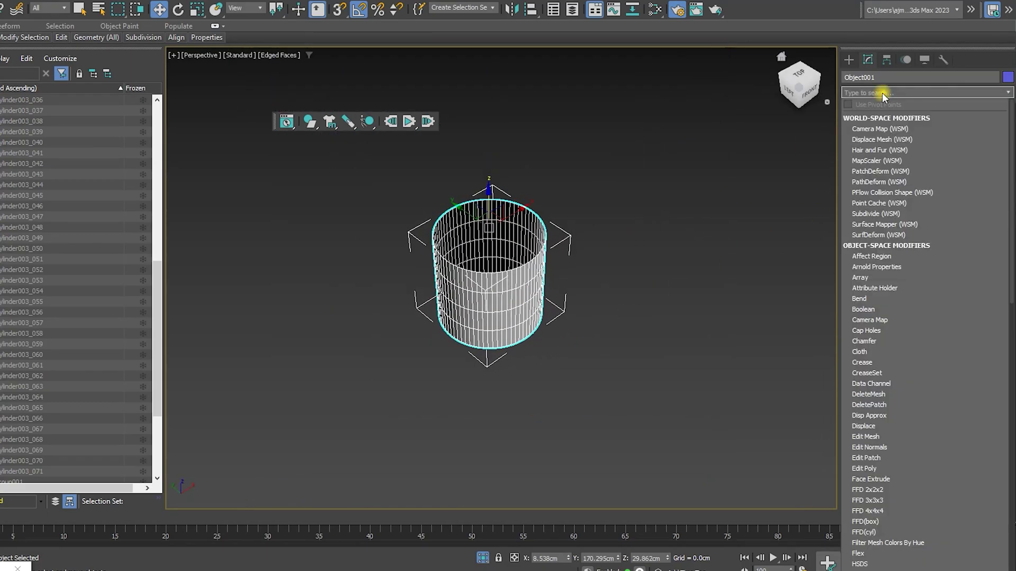
pyautogui.write('uvw')
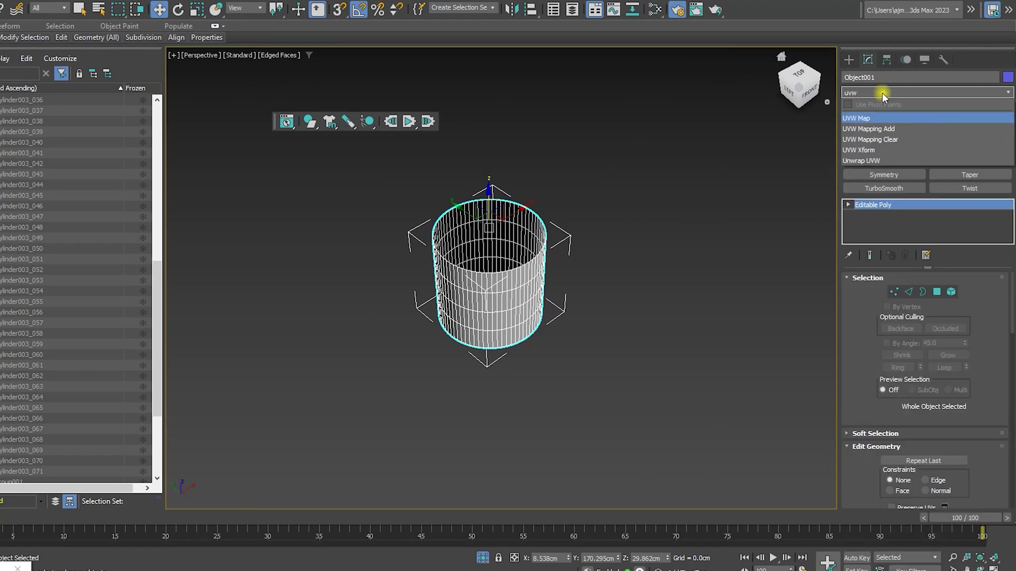
pyautogui.click(867, 159)
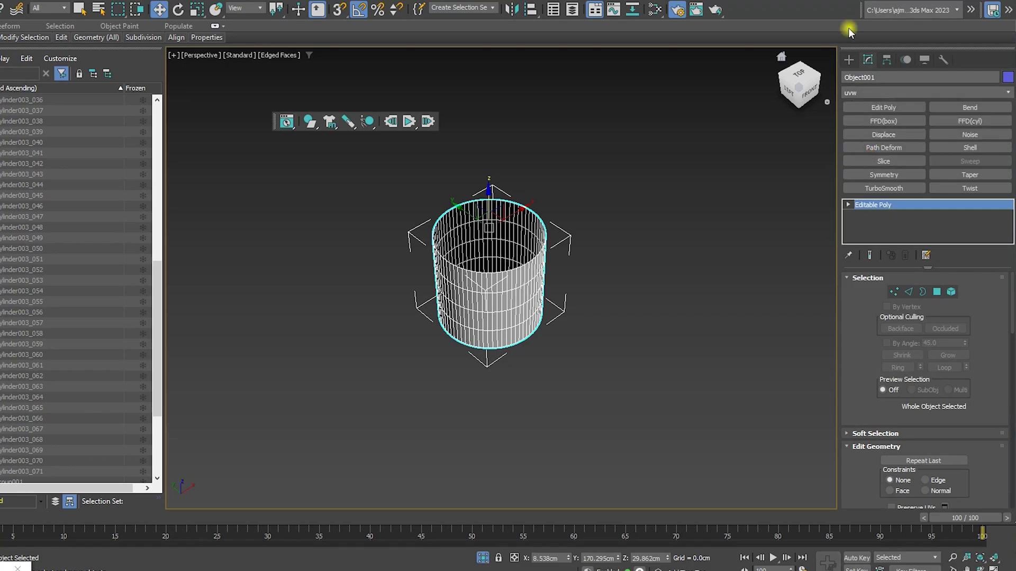
# Step: Make a vertical edge line on the band's side a peel seam and expand the polygon selection to the seams
pyautogui.scroll(5, 535, 306)
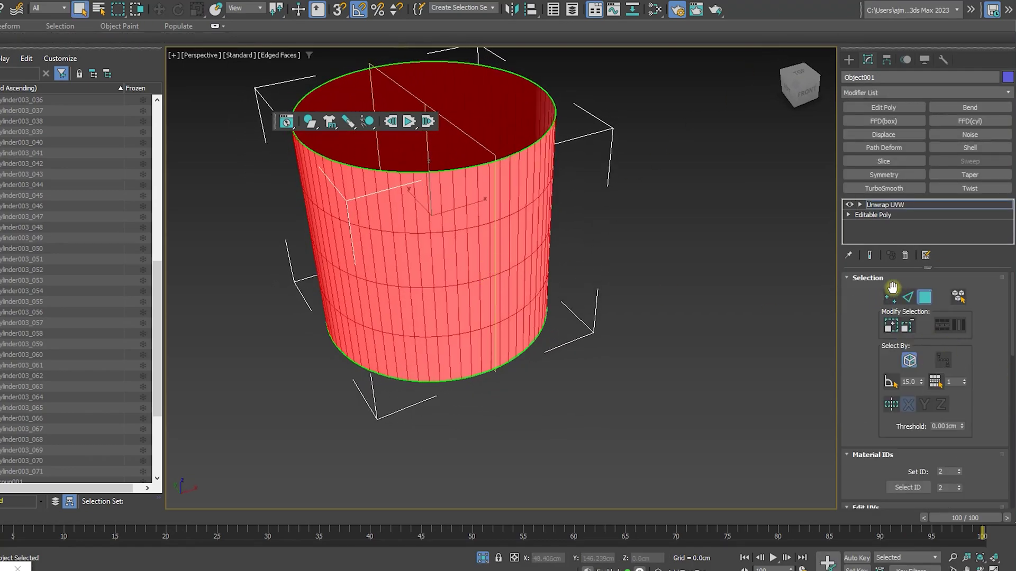
pyautogui.press('2')
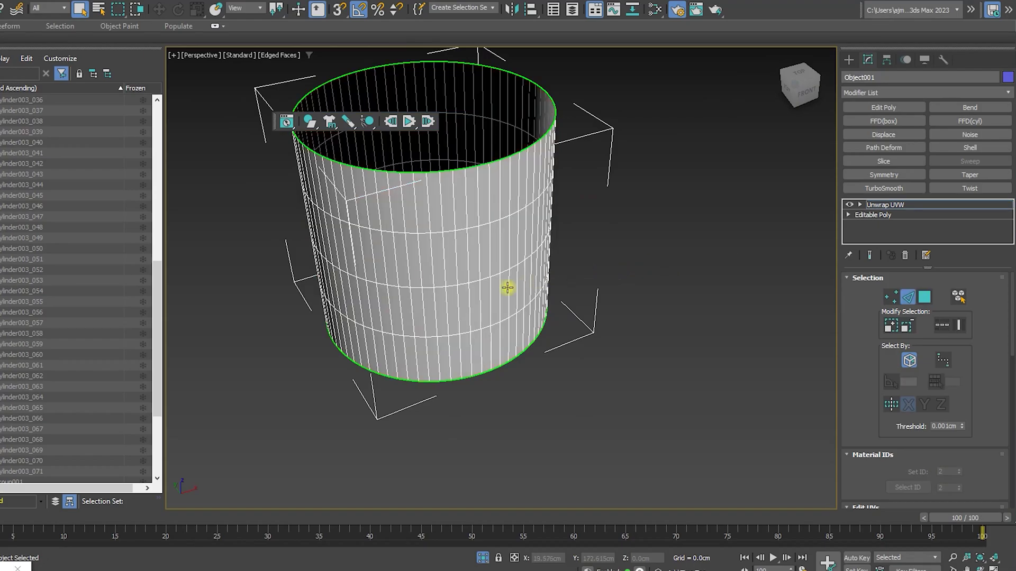
pyautogui.doubleClick(488, 264)
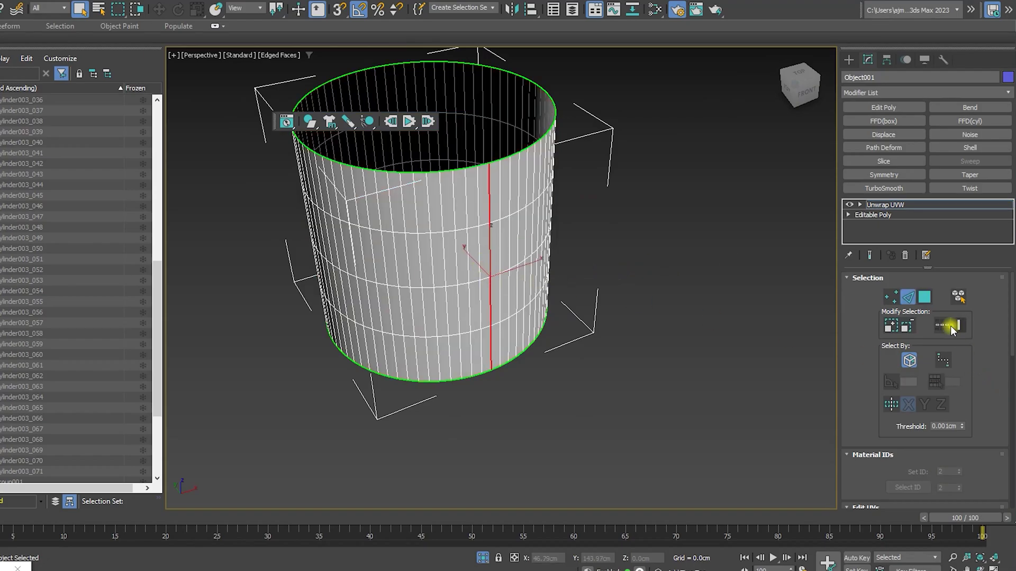
pyautogui.scroll(-8, 973, 361)
pyautogui.scroll(-4, 973, 361)
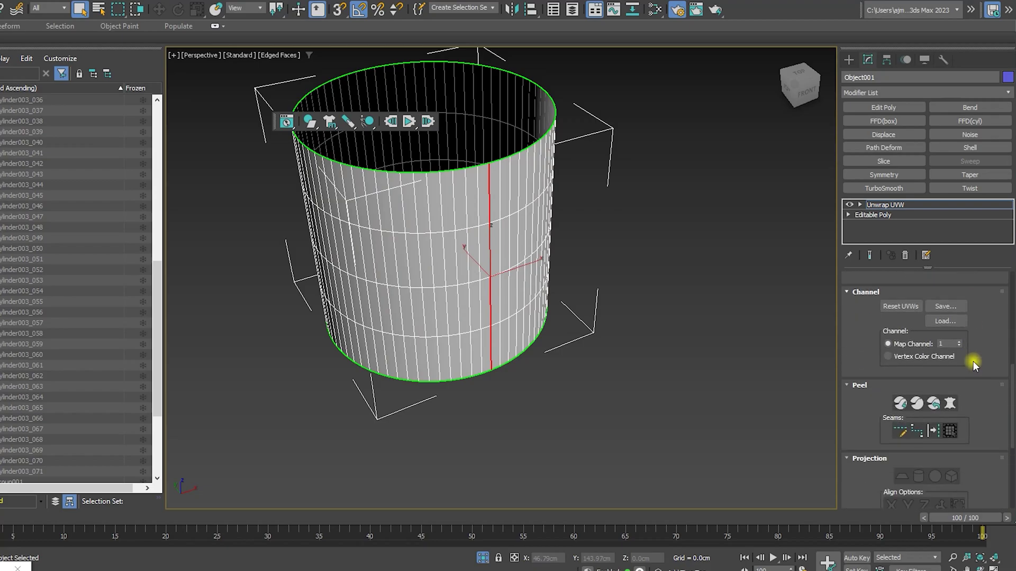
pyautogui.click(950, 414)
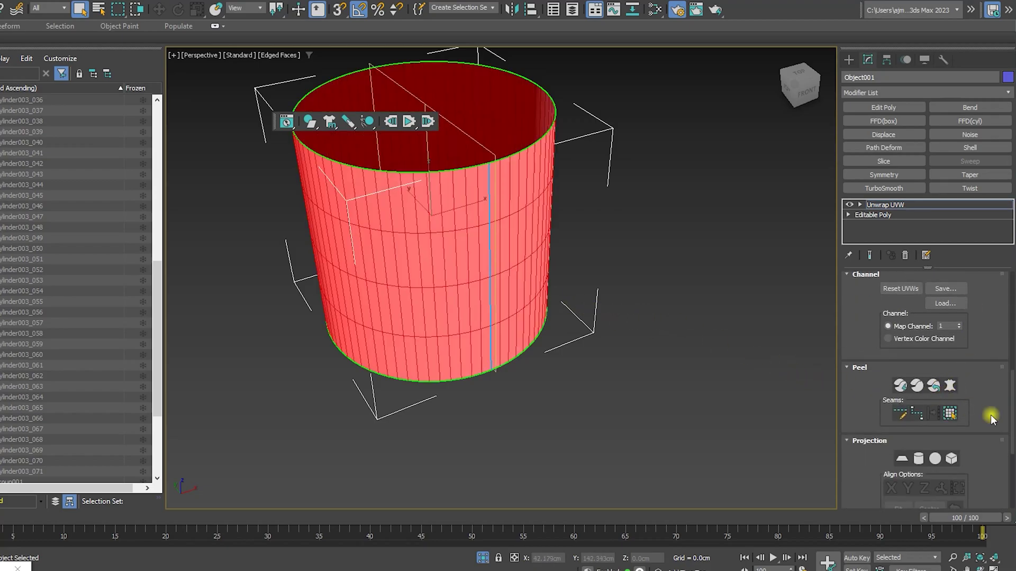
# Step: Flatten the selected band polygons with a Z-aligned cylindrical projection and a pelted, relaxed Pelt map, and commit it
pyautogui.click(918, 458)
pyautogui.click(927, 487)
pyautogui.click(949, 387)
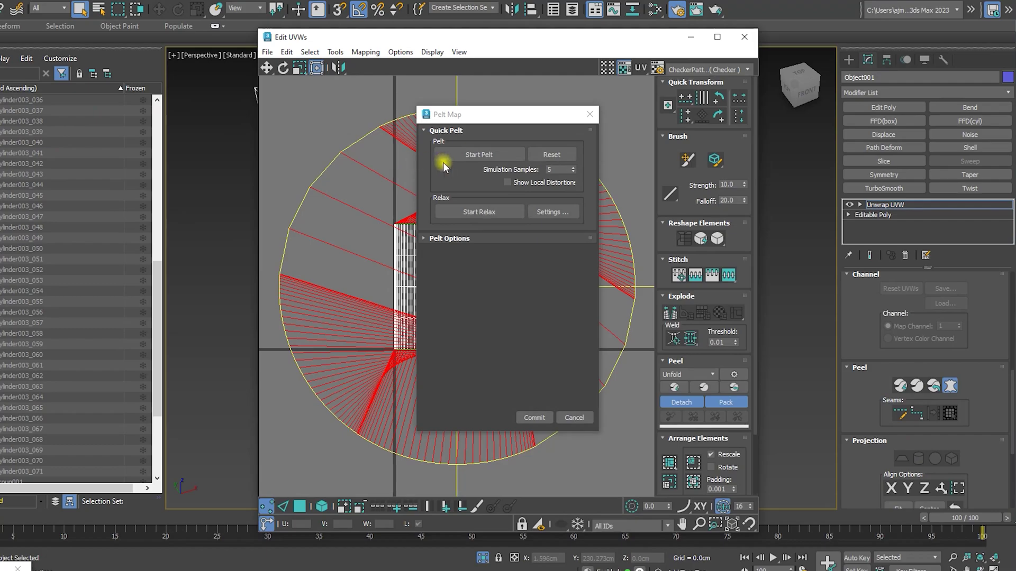
pyautogui.click(462, 155)
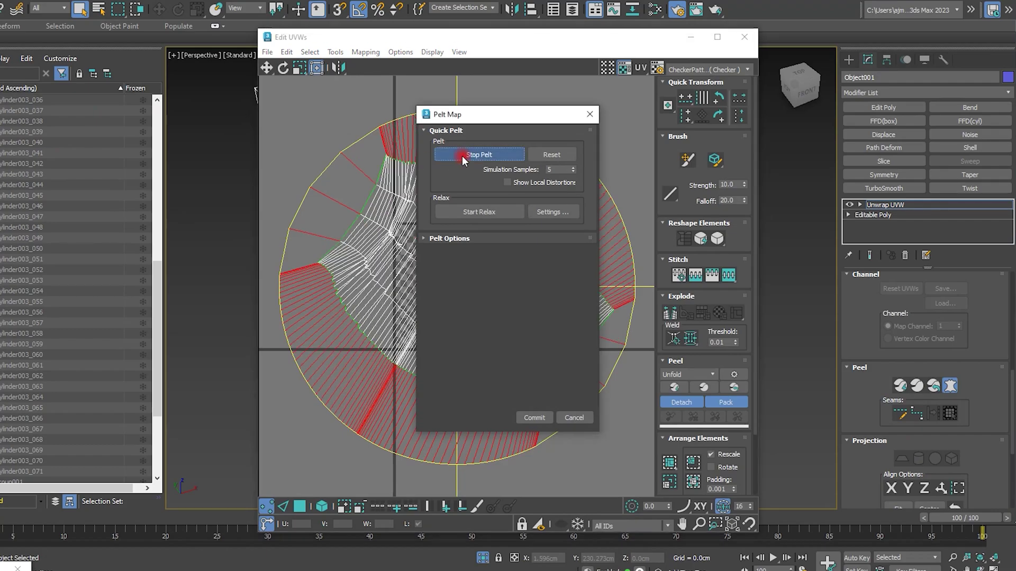
pyautogui.click(487, 210)
pyautogui.click(488, 210)
pyautogui.click(534, 418)
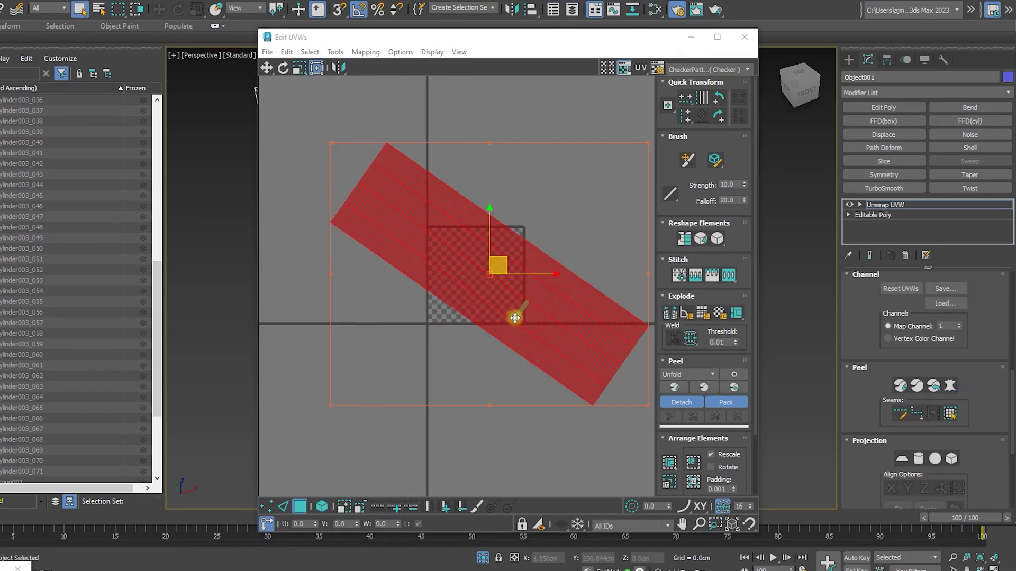
# Step: Rotate the unwrapped UV strip by about 35 degrees so it lies horizontally
pyautogui.rightClick(422, 192)
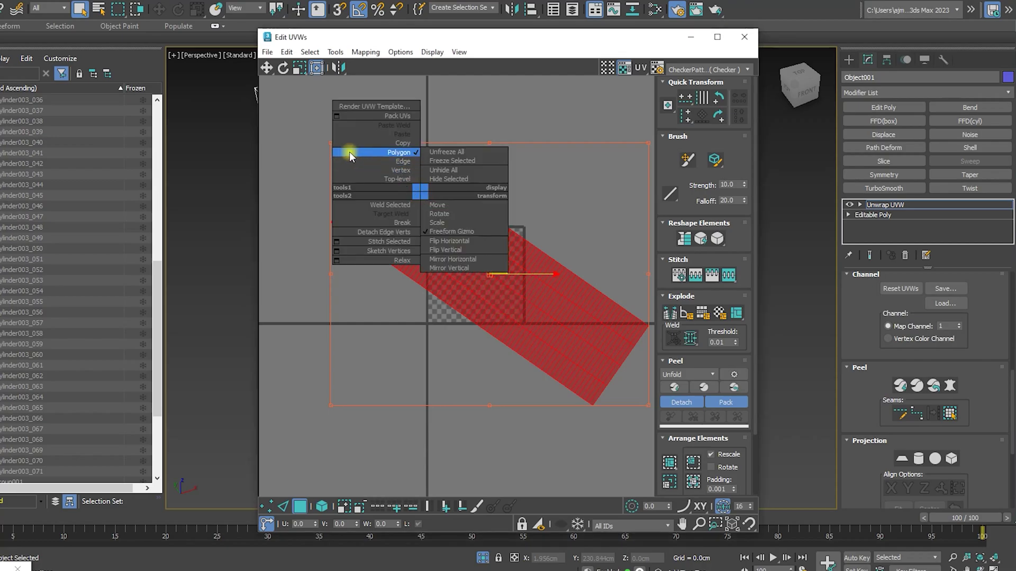
pyautogui.click(438, 213)
pyautogui.moveTo(442, 221); pyautogui.dragTo(364, 256)
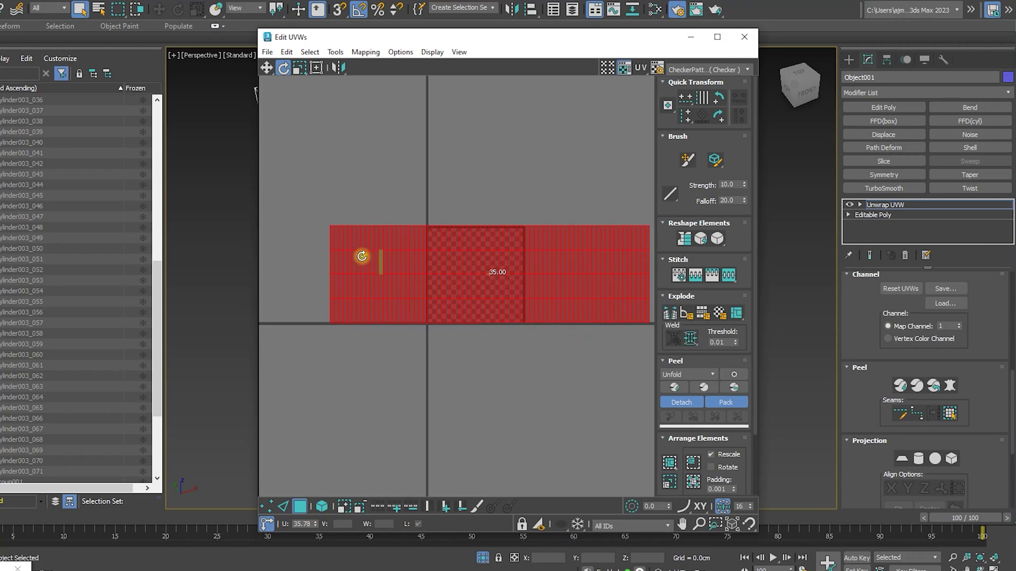
# Step: Scale the UV strip down uniformly to fit the width of the UV square and centre it inside the square
pyautogui.press('r')
pyautogui.moveTo(488, 268); pyautogui.dragTo(543, 343)
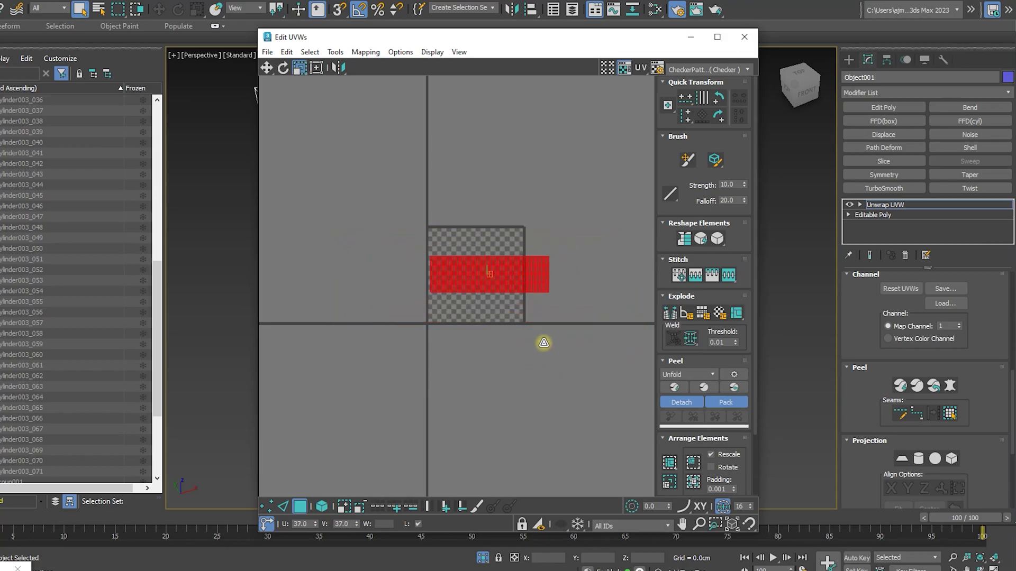
pyautogui.scroll(5, 501, 275)
pyautogui.scroll(-2, 503, 272)
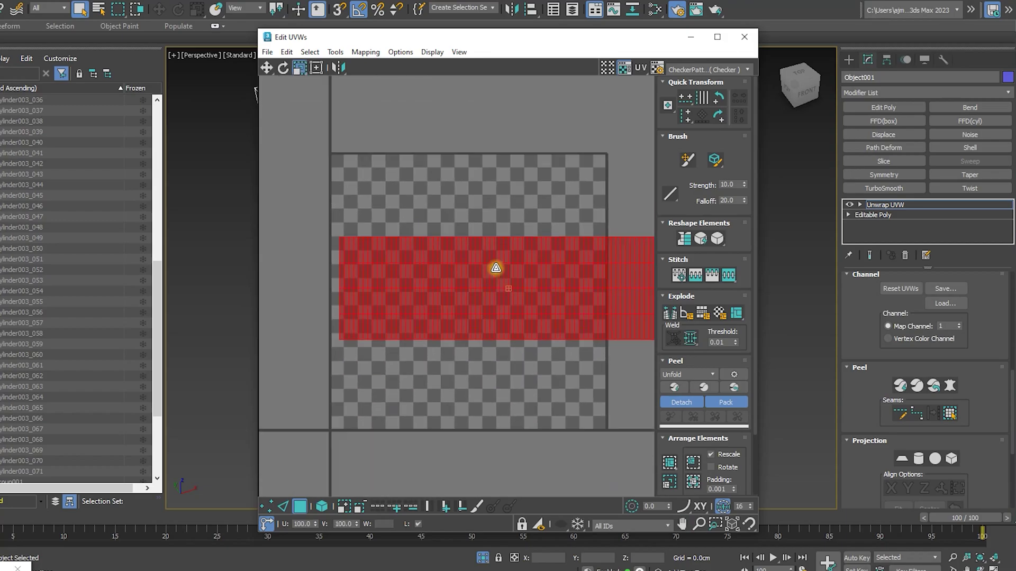
pyautogui.moveTo(500, 283)
pyautogui.mouseDown()
pyautogui.moveTo(509, 290)
pyautogui.moveTo(497, 258)
pyautogui.moveTo(506, 272)
pyautogui.moveTo(478, 272)
pyautogui.moveTo(508, 281)
pyautogui.moveTo(500, 270)
pyautogui.moveTo(501, 289)
pyautogui.mouseUp()
pyautogui.press('w')
pyautogui.press('r')
pyautogui.press('w')
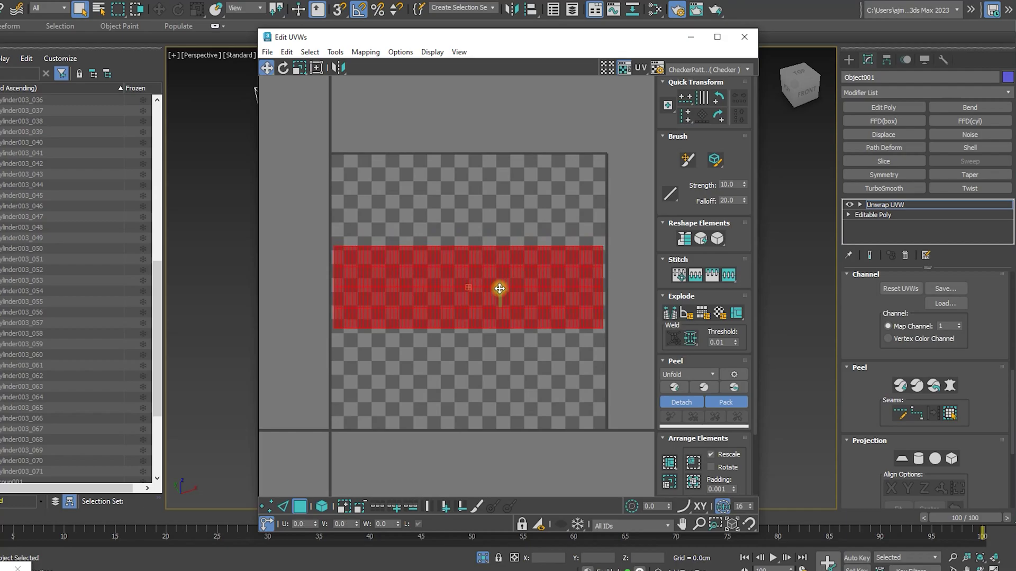
# Step: Show the UV_Checker.png Texture Checker as the UV background and inspect its mapping on the band near the seam
pyautogui.click(708, 68)
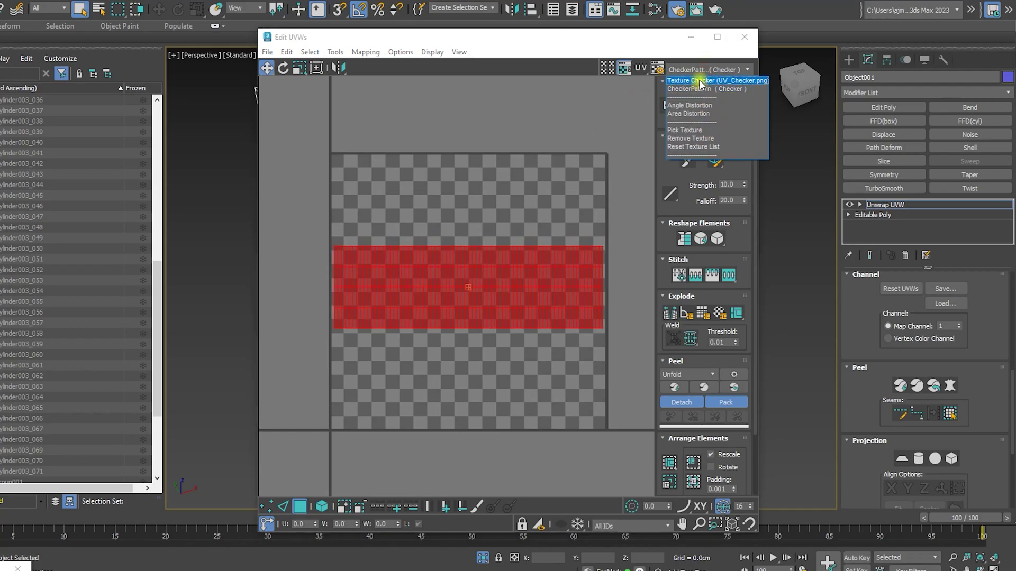
pyautogui.click(697, 84)
pyautogui.moveTo(659, 47); pyautogui.dragTo(383, 29)
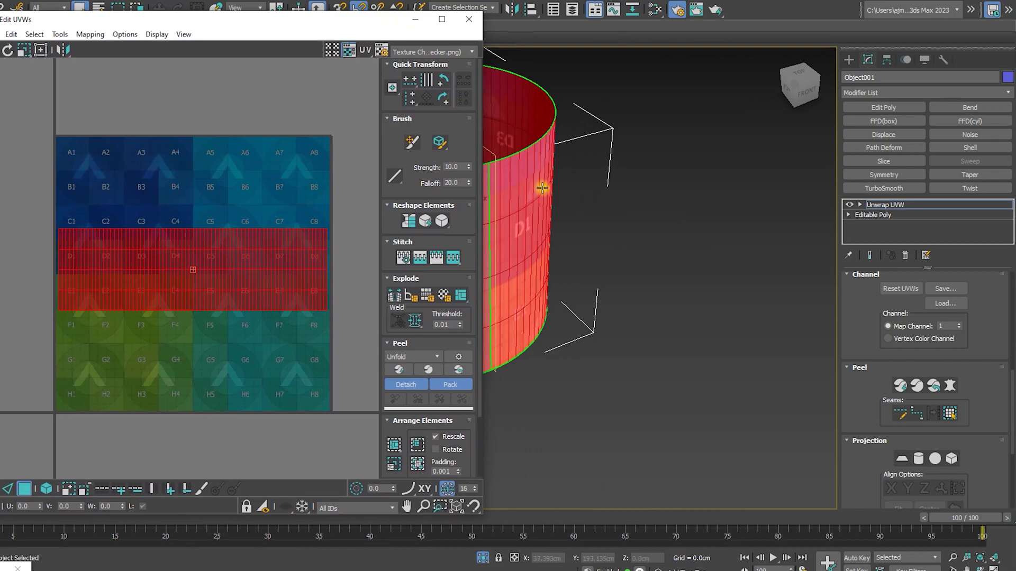
pyautogui.keyDown('alt'); pyautogui.moveTo(674, 246); pyautogui.dragTo(785, 290, button='middle'); pyautogui.keyUp('alt')
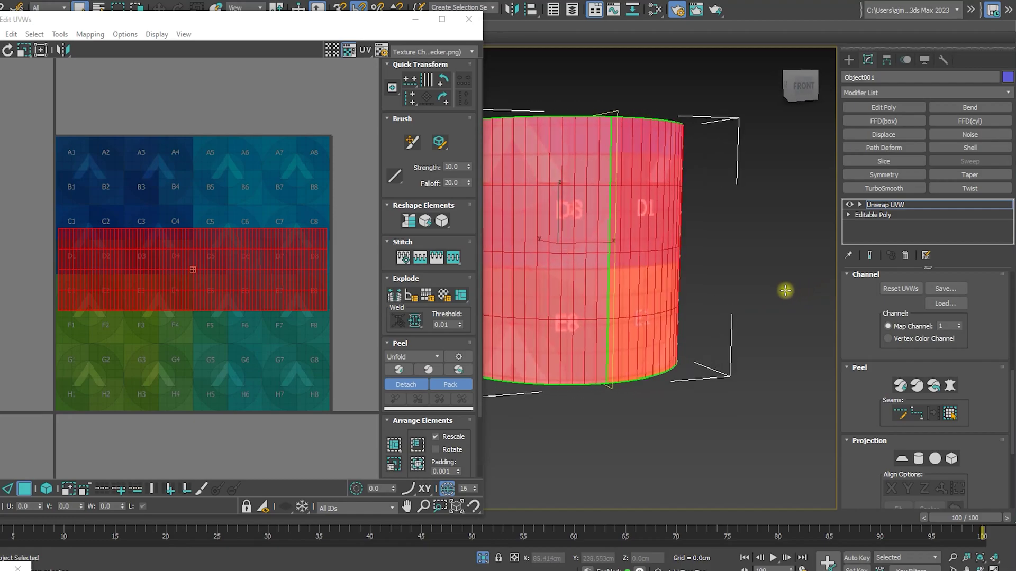
pyautogui.scroll(1, 785, 291)
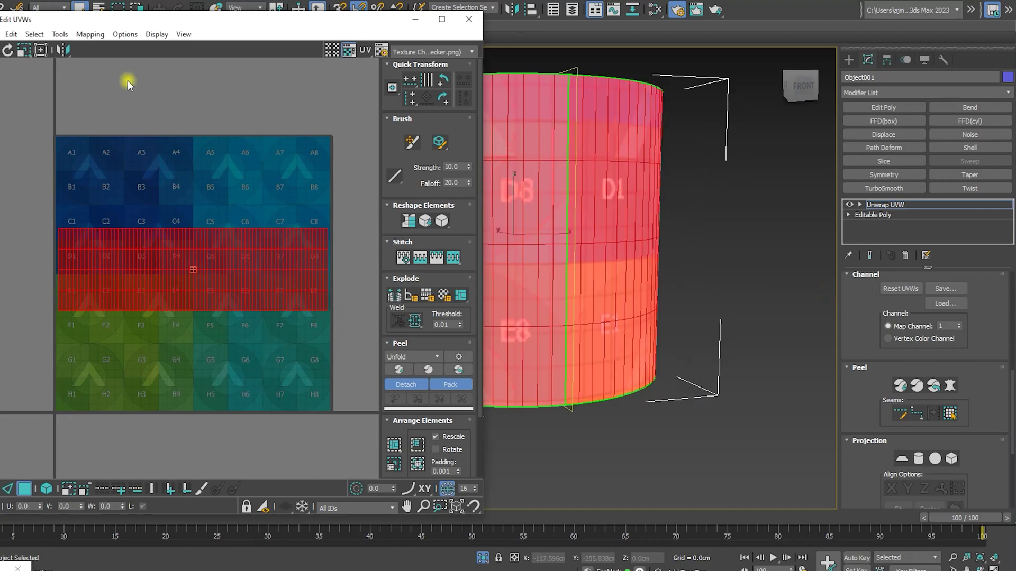
# Step: Render the band's UV layout as a UVW template image
pyautogui.click(57, 35)
pyautogui.click(100, 247)
pyautogui.click(31, 324)
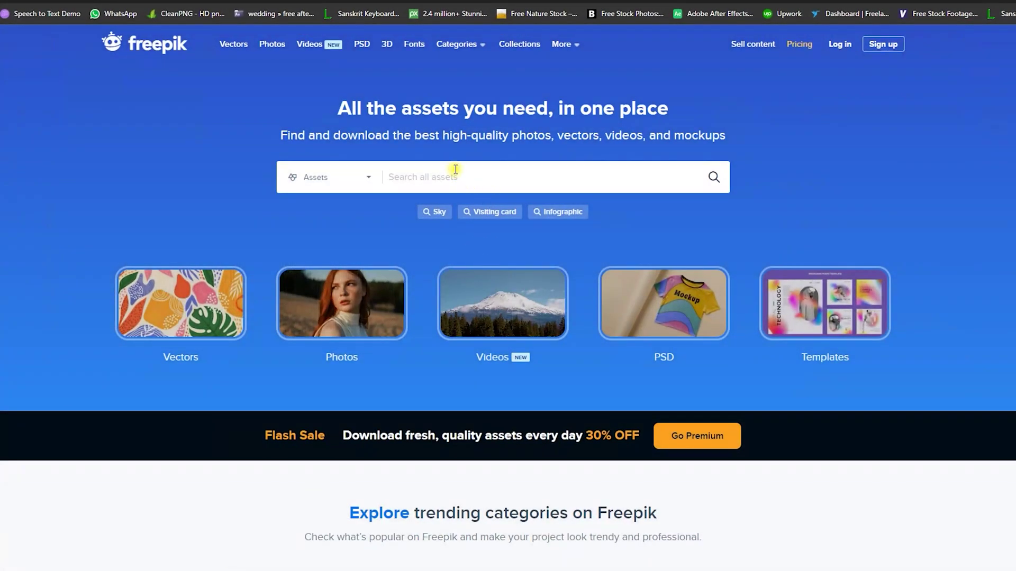
# Step: Search Freepik for "bottle label design" and open the Pale Ale and Pilsner beer label in the Wepik online editor
pyautogui.write('abel')
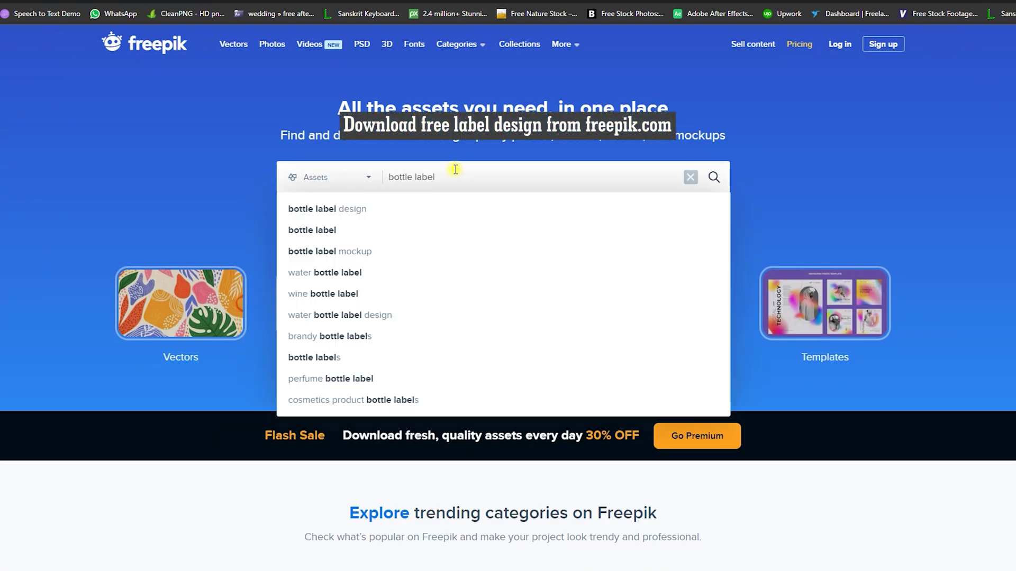
pyautogui.click(380, 209)
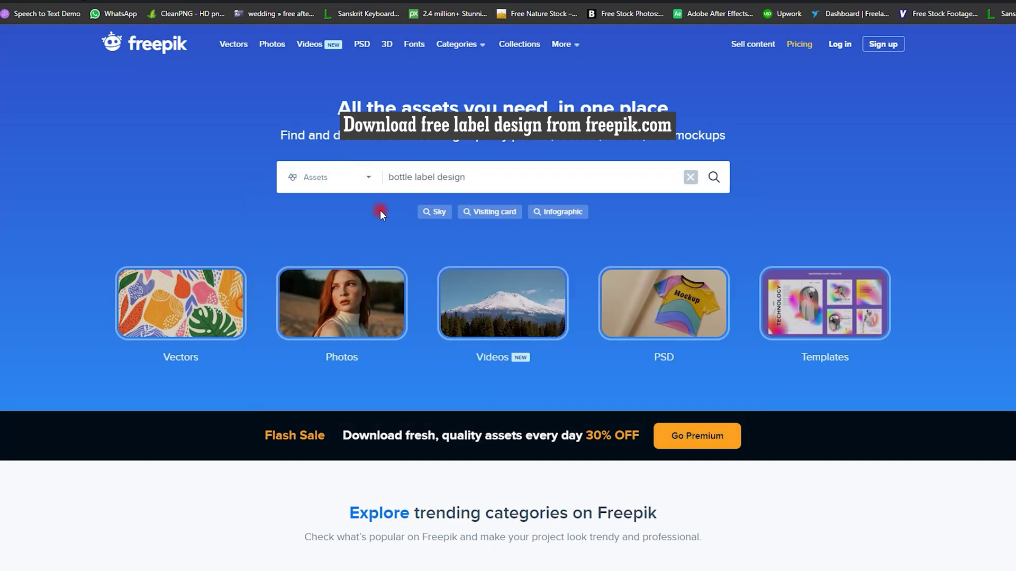
pyautogui.scroll(-3, 447, 222)
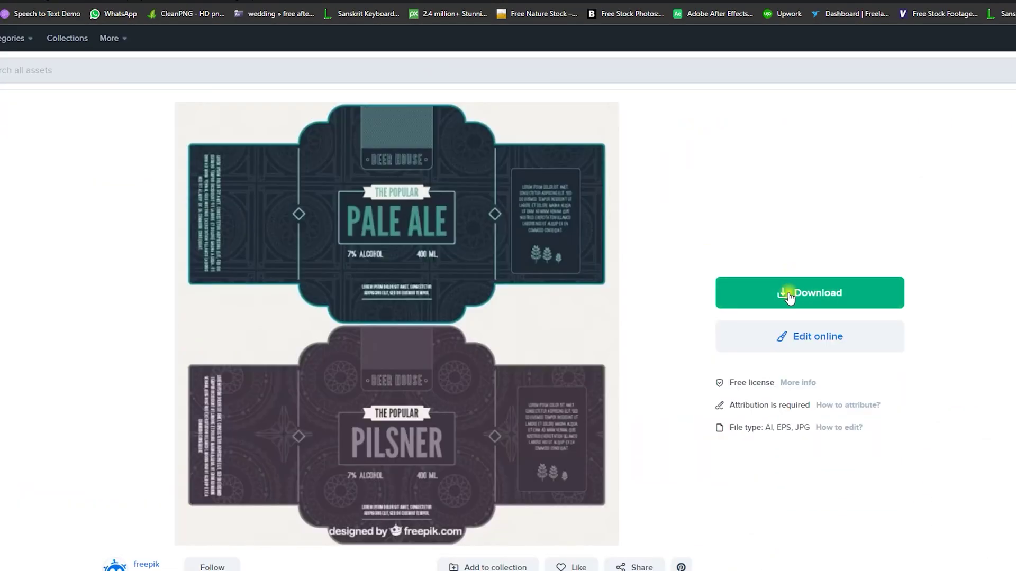
pyautogui.click(793, 338)
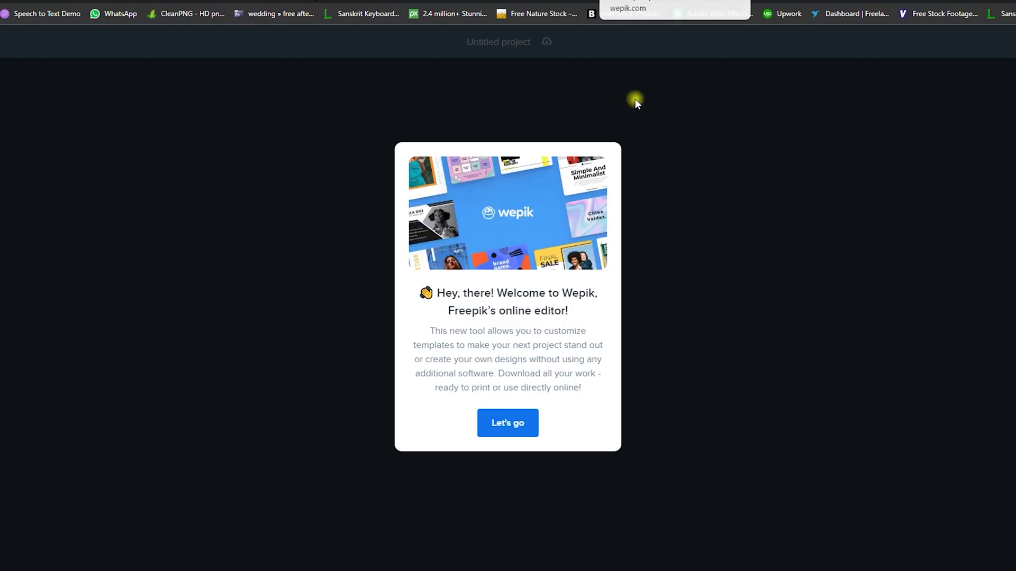
pyautogui.click(506, 426)
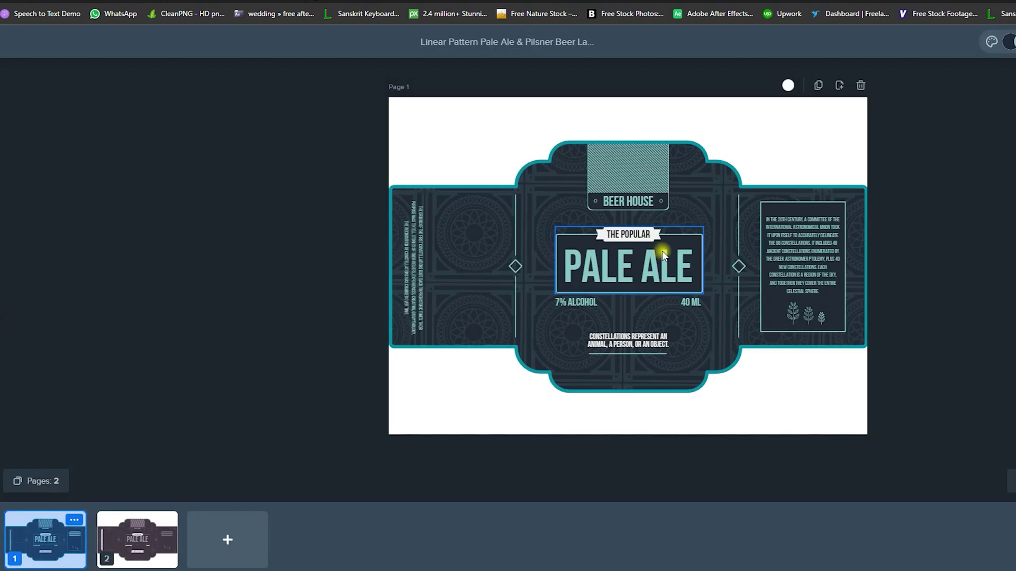
# Step: Replace the label's PALE ALE title with "ZNA STUDIO" and reduce its font size to 212
pyautogui.click(609, 266)
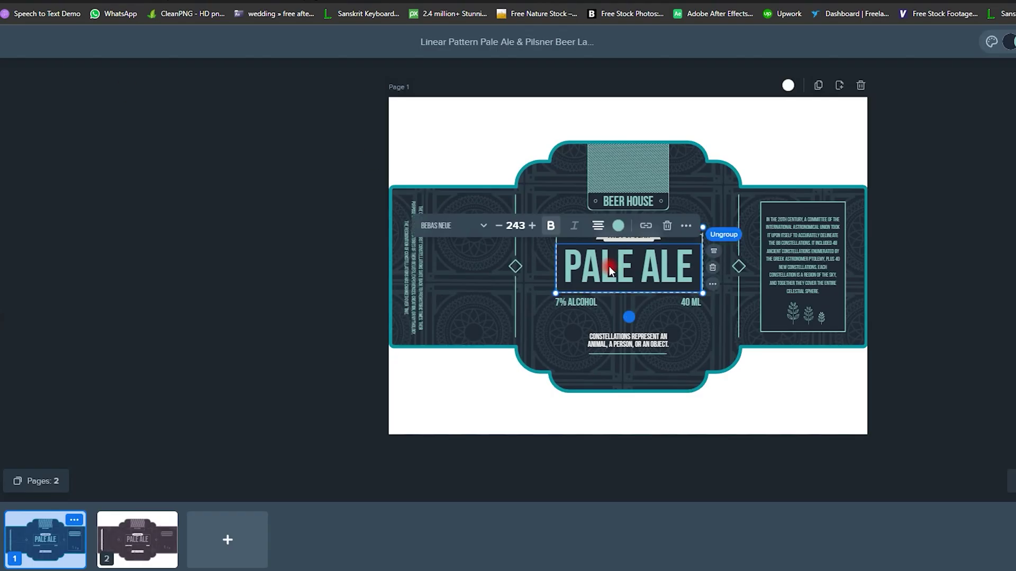
pyautogui.doubleClick(608, 271)
pyautogui.write('ZNA STUDIO')
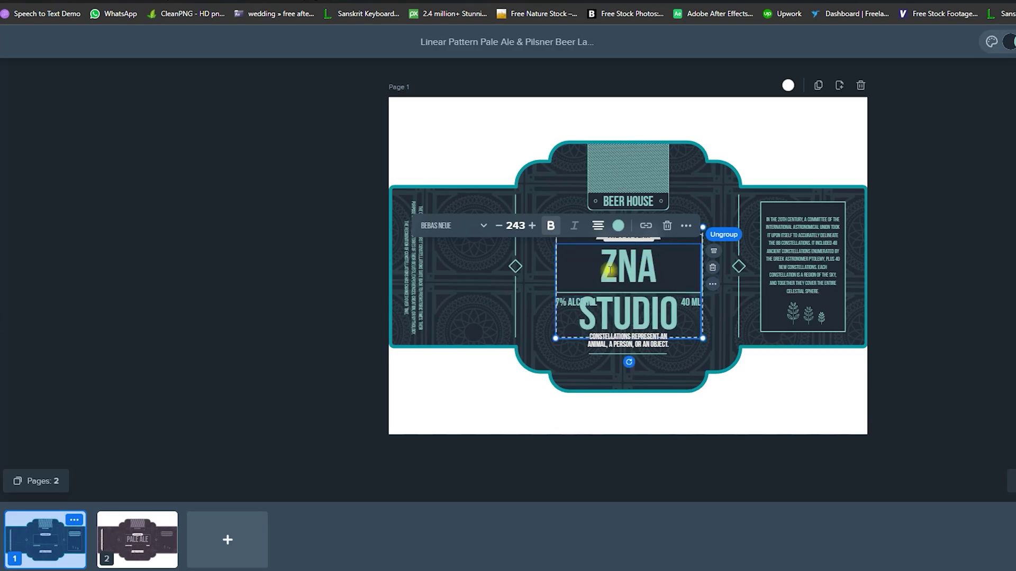
pyautogui.click(499, 226)
pyautogui.click(499, 226)
pyautogui.click(499, 226)
pyautogui.click(500, 226)
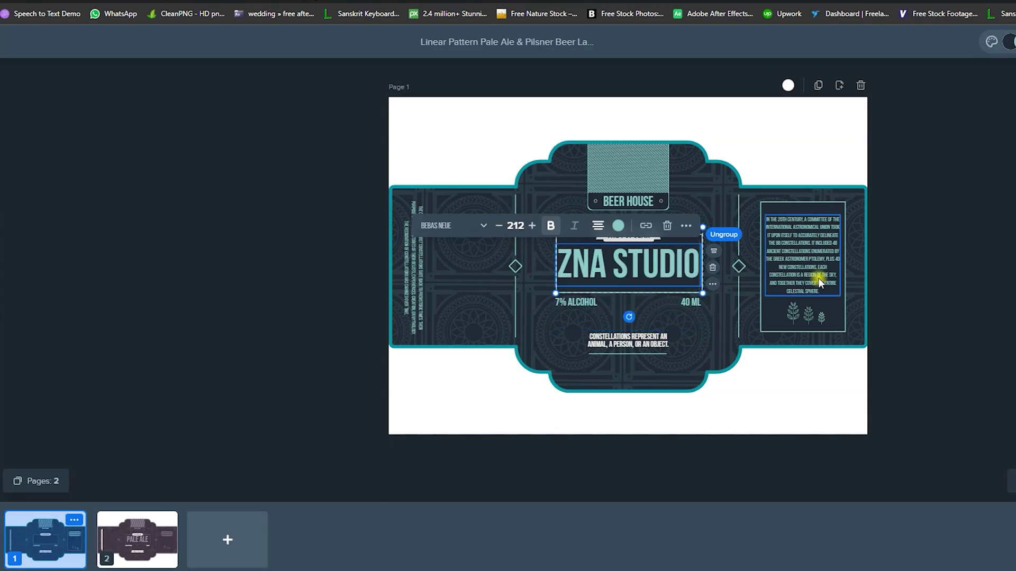
pyautogui.click(991, 288)
# Step: Delete the "7% ALCOHOL" text and replace "40 ML" with "70 NOS" on the label
pyautogui.click(591, 305)
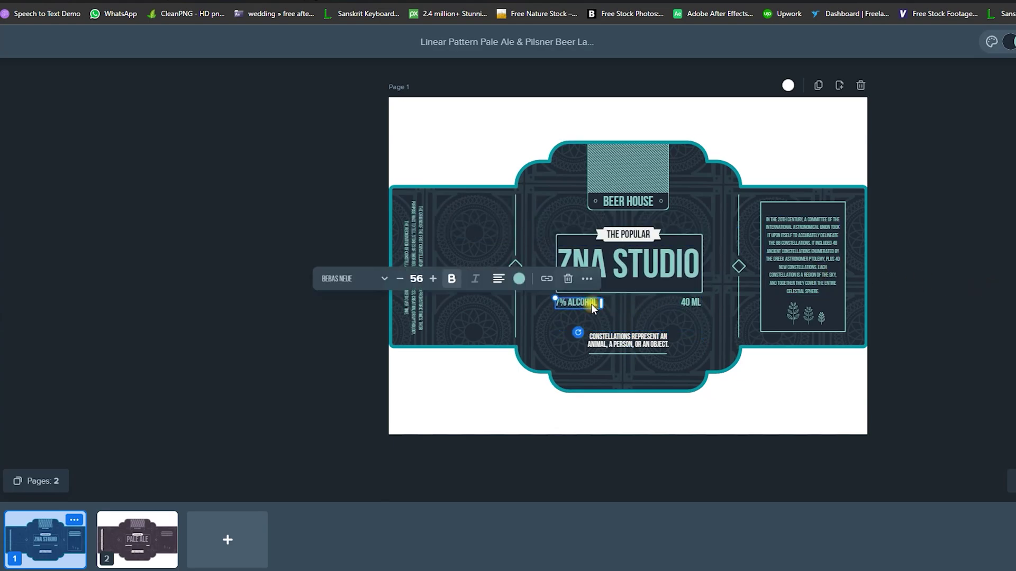
pyautogui.press('Delete')
pyautogui.doubleClick(695, 303)
pyautogui.write('70 NOS')
pyautogui.click(969, 316)
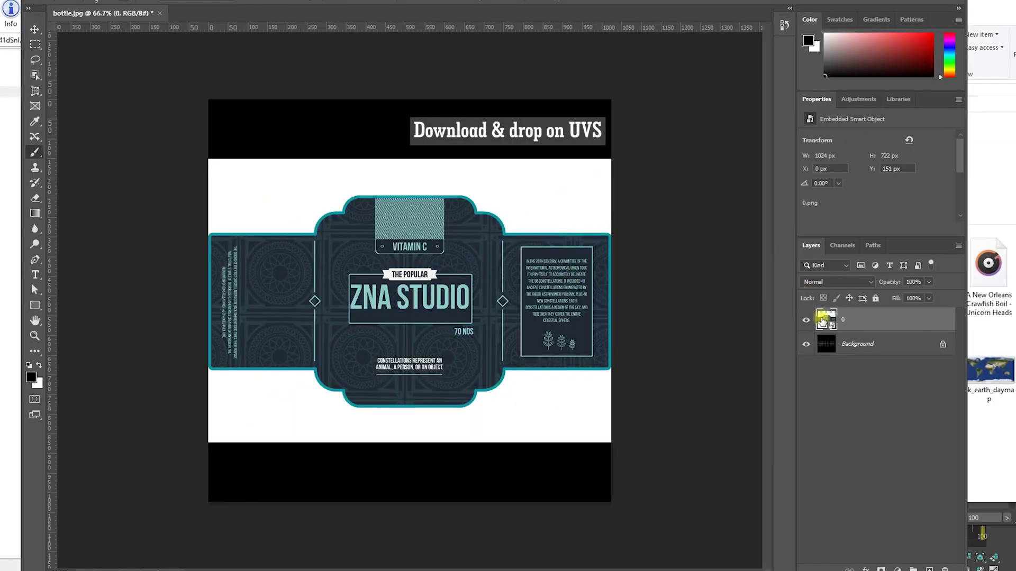
# Step: In Photoshop, lower the label layer's opacity to 46% and scale it down to about 558 × 394 px over the UV strip
pyautogui.moveTo(928, 282); pyautogui.dragTo(901, 300)
pyautogui.hotkey('ctrl', 't')
pyautogui.moveTo(411, 159); pyautogui.dragTo(413, 208)
pyautogui.moveTo(411, 443); pyautogui.dragTo(432, 360)
pyautogui.moveTo(419, 307); pyautogui.dragTo(424, 315)
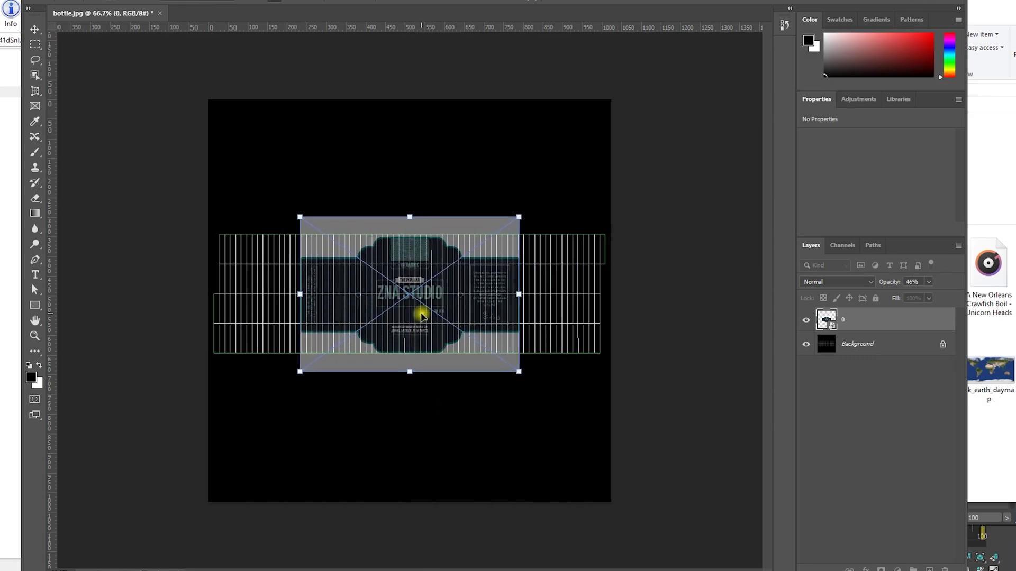
pyautogui.press('Return')
# Step: Set the label layer's opacity to 100%
pyautogui.hotkey('ctrl', '+')
pyautogui.hotkey('ctrl', '+')
pyautogui.hotkey('ctrl', '-')
pyautogui.press('v')
pyautogui.moveTo(456, 181); pyautogui.dragTo(449, 186)
pyautogui.press('0')
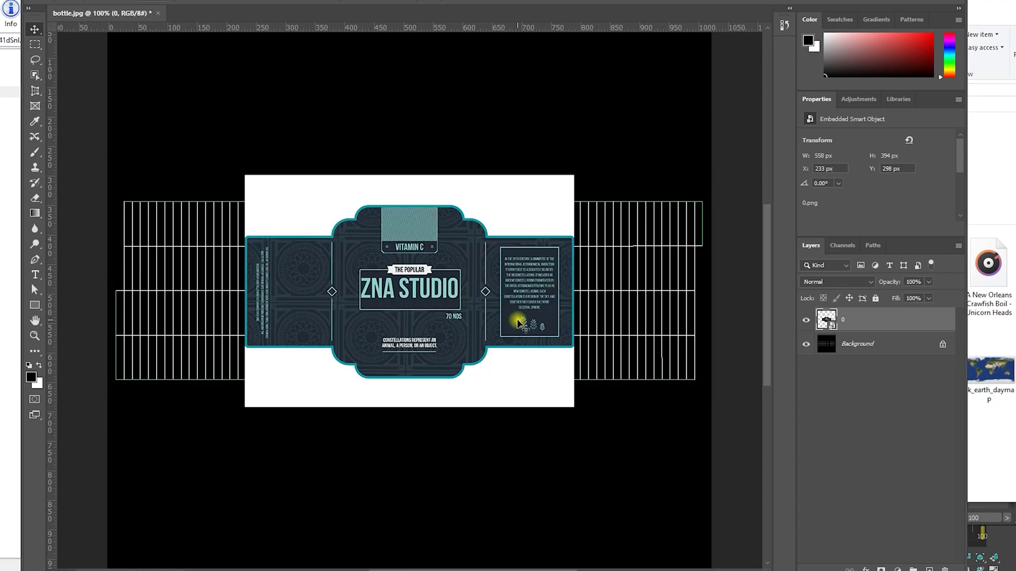
pyautogui.moveTo(417, 313); pyautogui.dragTo(285, 313)
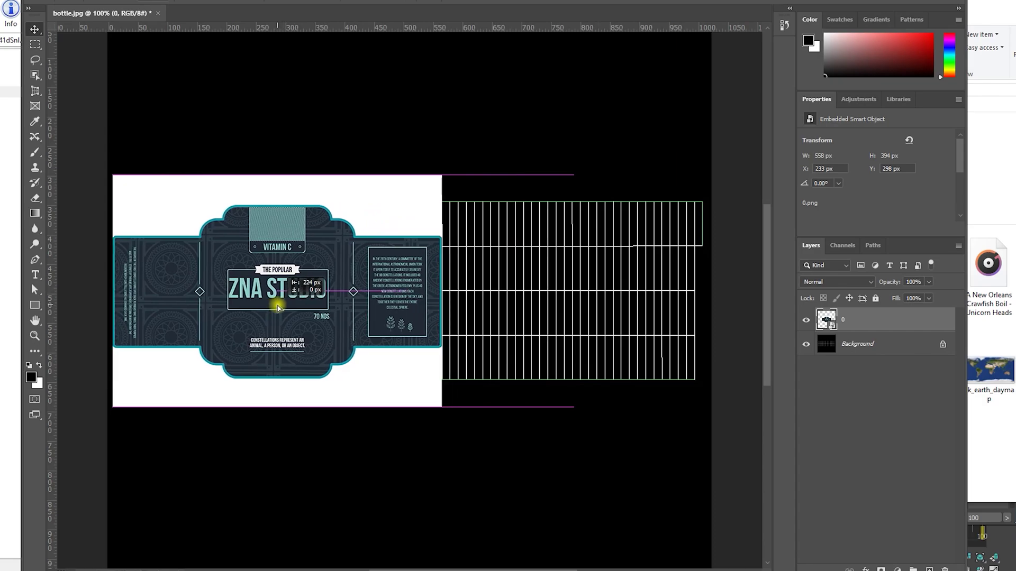
pyautogui.keyDown('alt'); pyautogui.moveTo(176, 312); pyautogui.dragTo(501, 310); pyautogui.keyUp('alt')
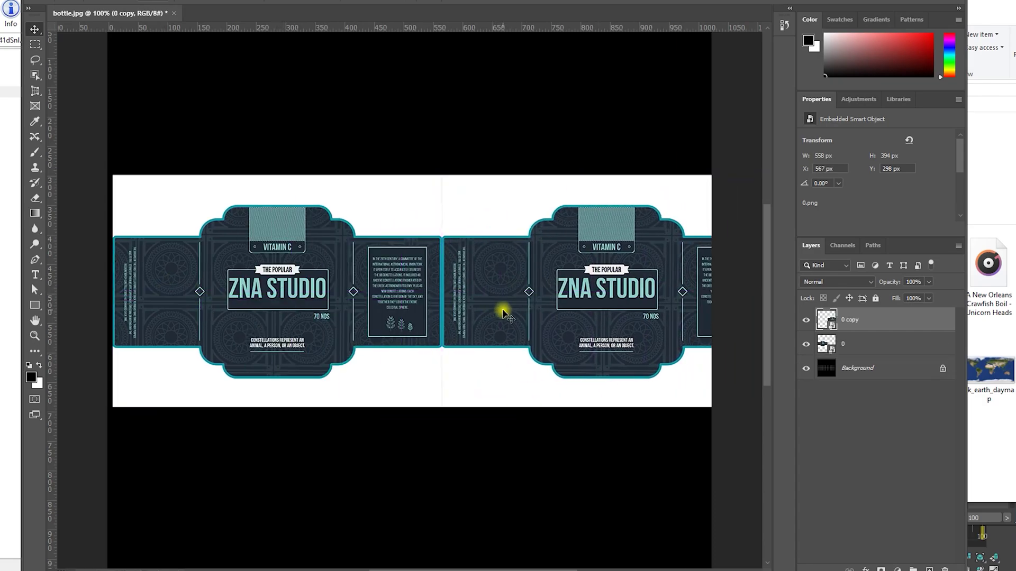
pyautogui.hotkey('ctrl', 'z')
pyautogui.hotkey('ctrl', 'z')
# Step: Set the label layer's opacity to 50%, move it to the left end of the UV strip and duplicate it alongside
pyautogui.press('5')
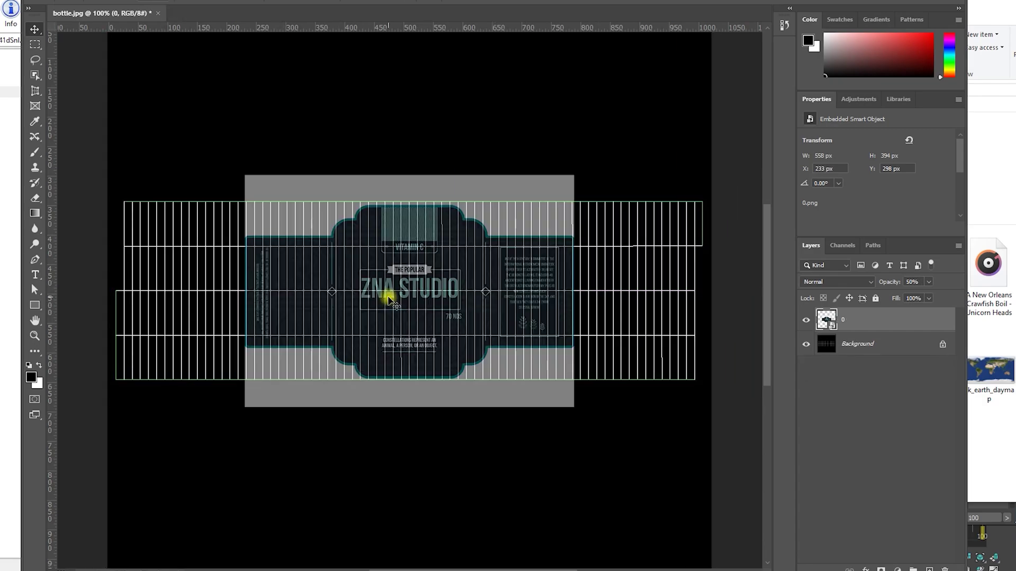
pyautogui.moveTo(426, 308); pyautogui.dragTo(300, 303)
pyautogui.keyDown('alt'); pyautogui.moveTo(173, 311); pyautogui.dragTo(497, 315); pyautogui.keyUp('alt')
# Step: Scale both label copies together to about 996 × 351 px so they span the full width of the UV strip
pyautogui.keyDown('shift'); pyautogui.click(370, 287); pyautogui.keyUp('shift')
pyautogui.hotkey('ctrl', 't')
pyautogui.moveTo(696, 175); pyautogui.dragTo(689, 201)
pyautogui.moveTo(539, 357); pyautogui.dragTo(495, 347)
pyautogui.moveTo(692, 295); pyautogui.dragTo(710, 294)
pyautogui.hotkey('ctrl', 'z')
pyautogui.moveTo(134, 308); pyautogui.dragTo(144, 309)
pyautogui.press('Left')
pyautogui.press('Left')
pyautogui.doubleClick(700, 295)
# Step: Set both label layers' opacity to 100% and merge them into one layer
pyautogui.click(928, 282)
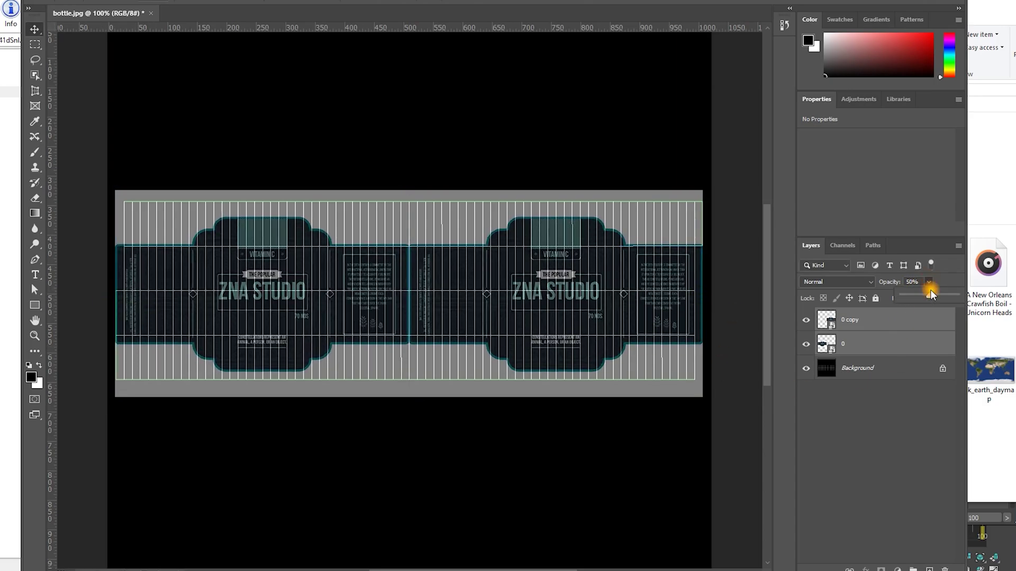
pyautogui.moveTo(929, 294); pyautogui.dragTo(966, 296)
pyautogui.click(870, 424)
pyautogui.click(875, 349)
pyautogui.keyDown('shift'); pyautogui.click(872, 324); pyautogui.keyUp('shift')
pyautogui.hotkey('ctrl', 'e')
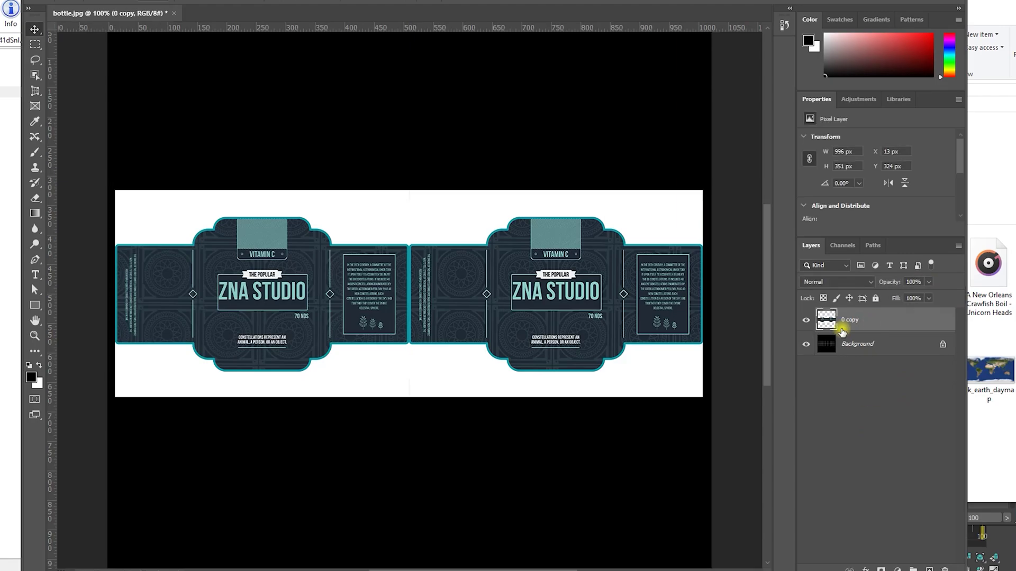
# Step: Delete the white area surrounding the two label shapes and hide the Background layer
pyautogui.press('w')
pyautogui.moveTo(79, 179); pyautogui.dragTo(726, 417)
pyautogui.hotkey('ctrl', 'shift', 'i')
pyautogui.press('Delete')
pyautogui.hotkey('ctrl', 'd')
pyautogui.click(806, 344)
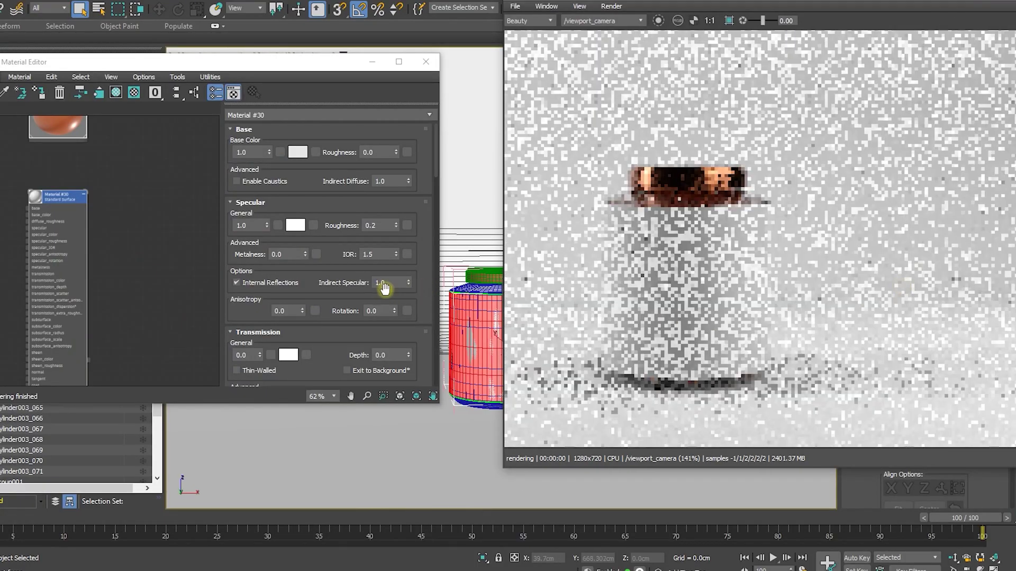
# Step: In 3ds Max, add a Bitmap map with bottlesticker.jpg for the base color of Material #30
pyautogui.moveTo(58, 201); pyautogui.dragTo(137, 201)
pyautogui.moveTo(75, 201); pyautogui.dragTo(75, 201)
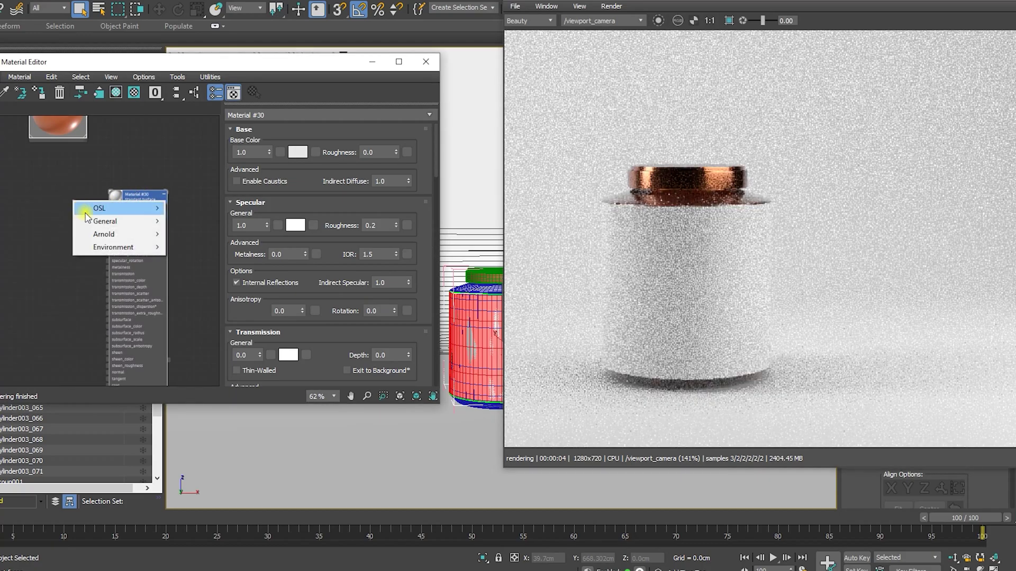
pyautogui.moveTo(105, 221)
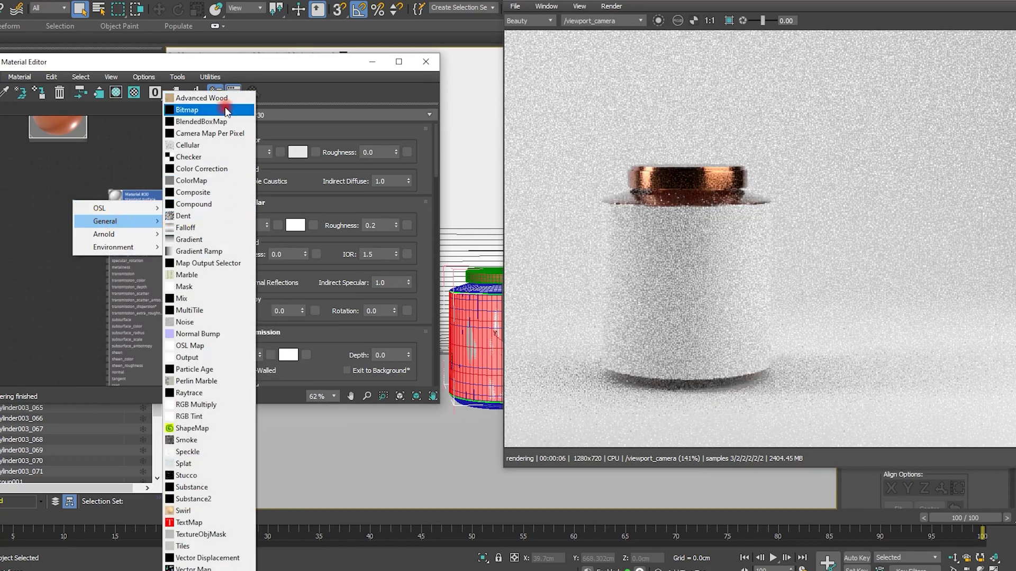
pyautogui.click(220, 110)
pyautogui.doubleClick(51, 123)
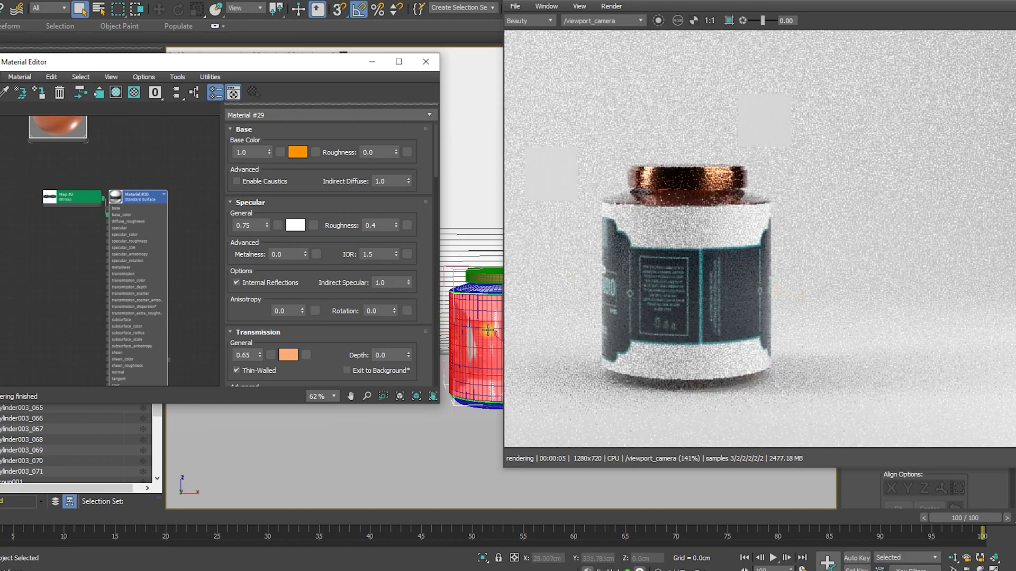
# Step: Set the label bitmap's U offset to 0.24 so the ZNA STUDIO panel faces the camera
pyautogui.doubleClick(73, 196)
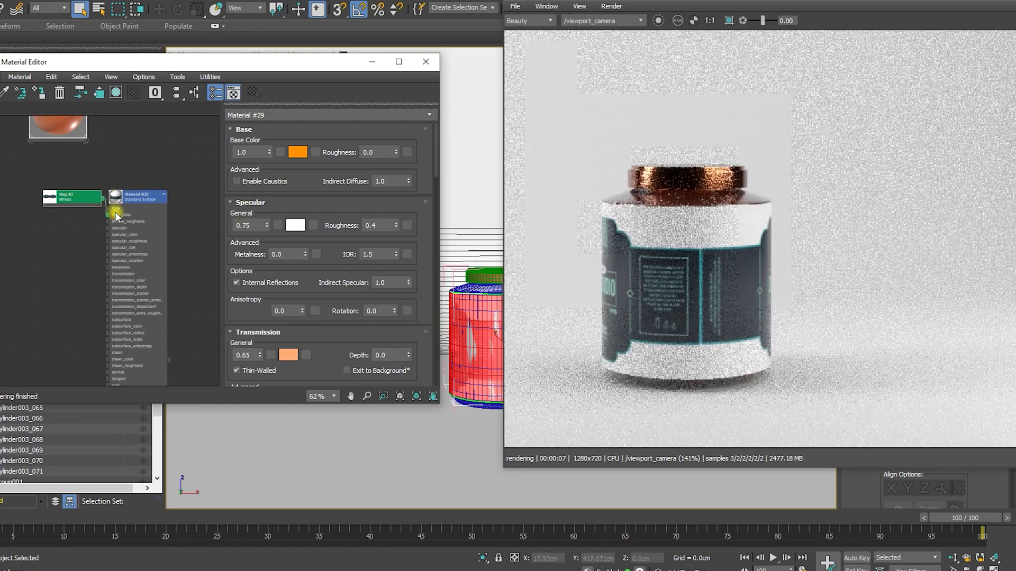
pyautogui.moveTo(292, 187); pyautogui.dragTo(291, 170)
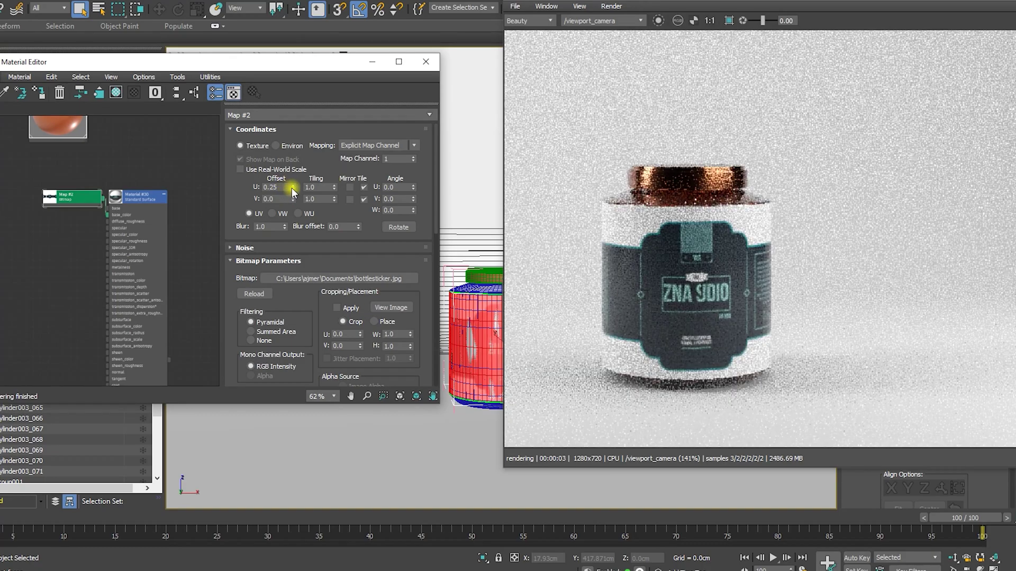
pyautogui.click(293, 189)
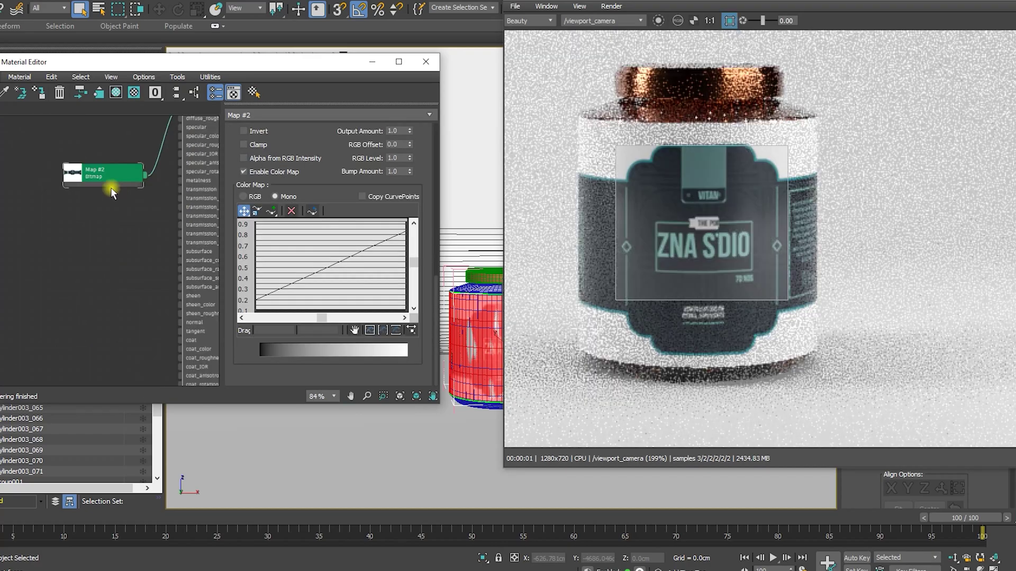
# Step: Duplicate the label bitmap node, connect the copy to the material's opacity input and open the copy's parameters
pyautogui.moveTo(109, 174); pyautogui.dragTo(85, 359)
pyautogui.moveTo(62, 311); pyautogui.dragTo(69, 186, button='middle')
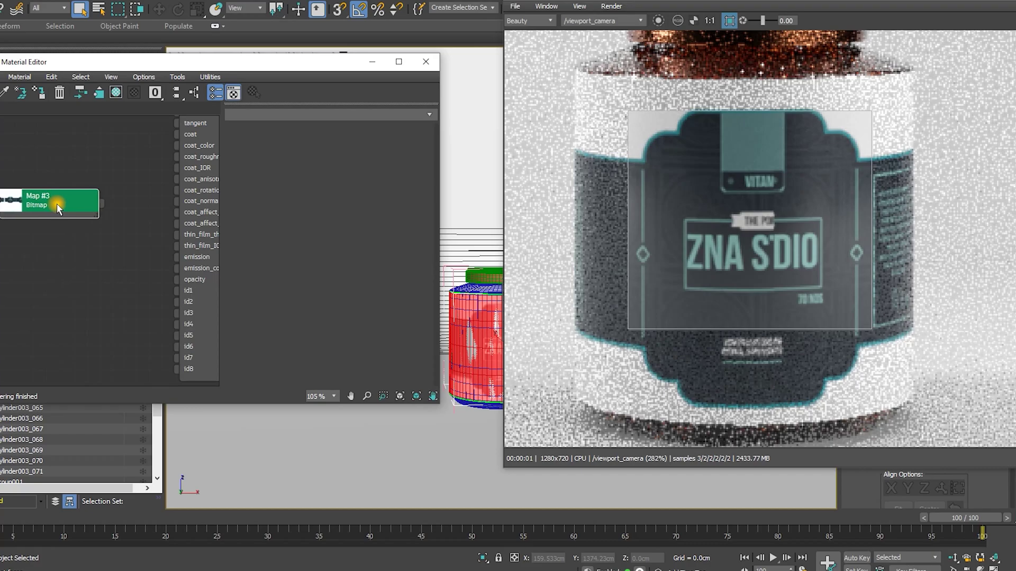
pyautogui.moveTo(56, 204); pyautogui.dragTo(67, 214)
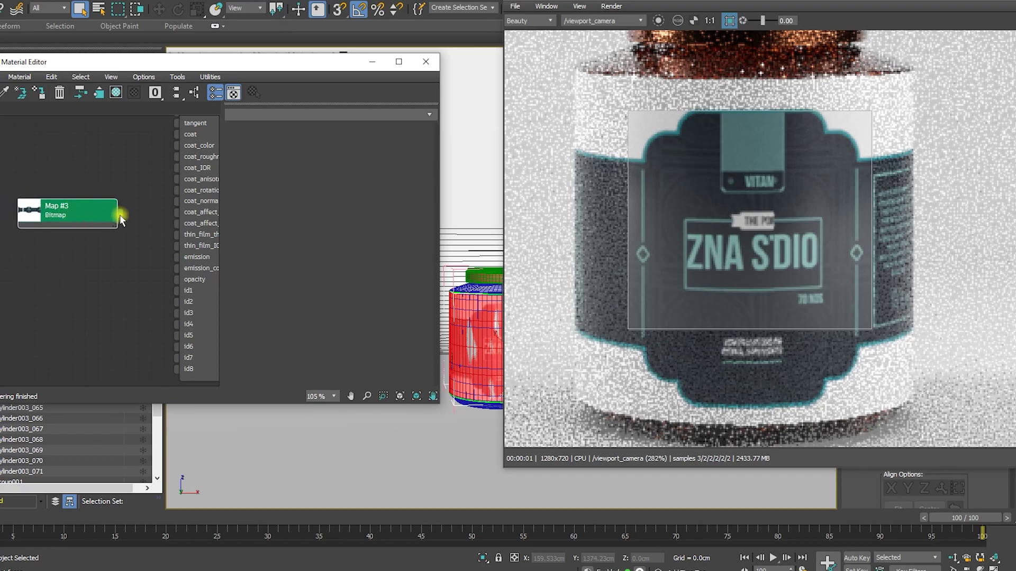
pyautogui.moveTo(182, 280); pyautogui.dragTo(182, 280)
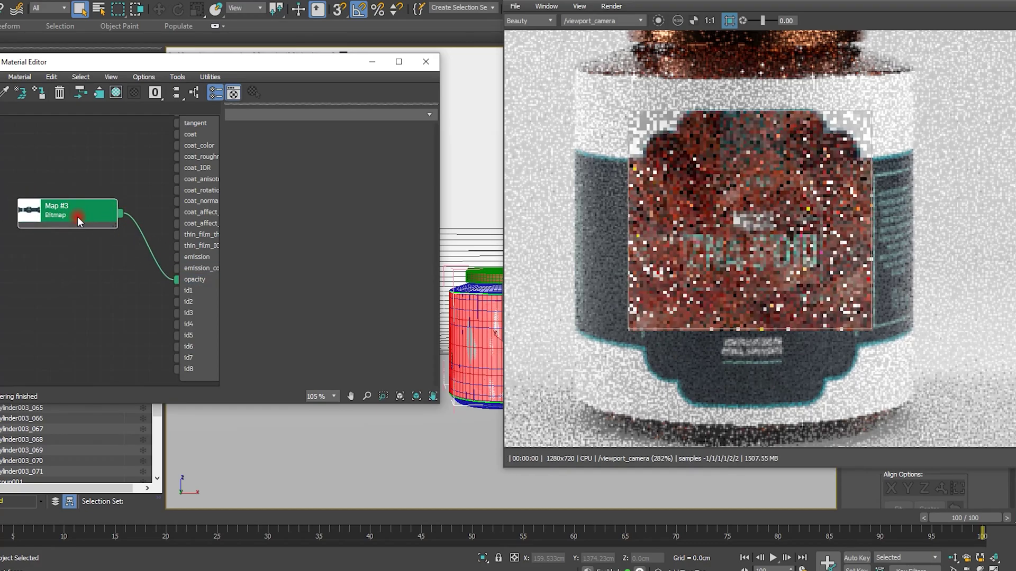
pyautogui.doubleClick(77, 216)
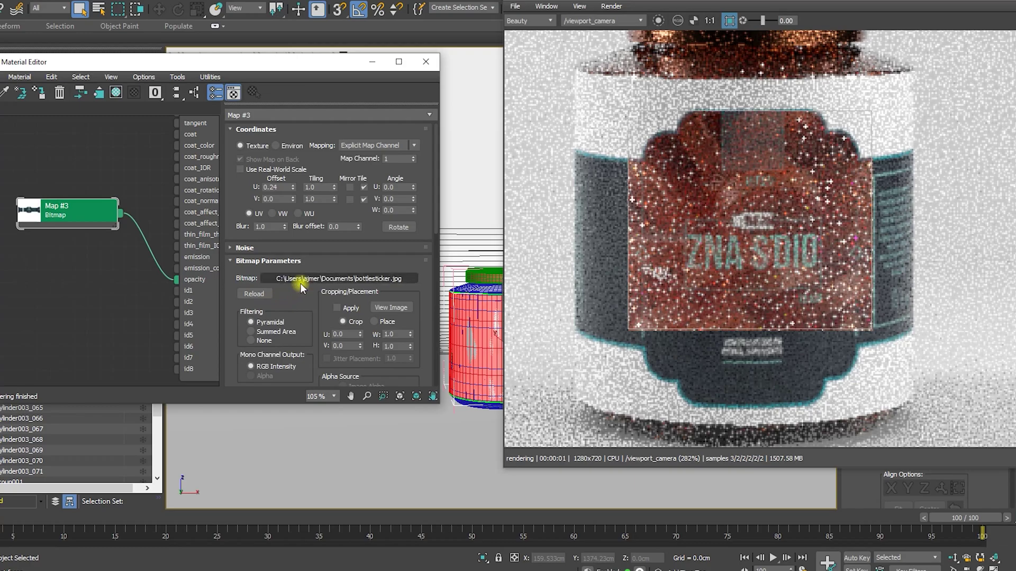
# Step: In Photoshop, duplicate the merged label layer and fill the lower copy entirely with black
pyautogui.hotkey('alt', 'Tab')
pyautogui.press('v')
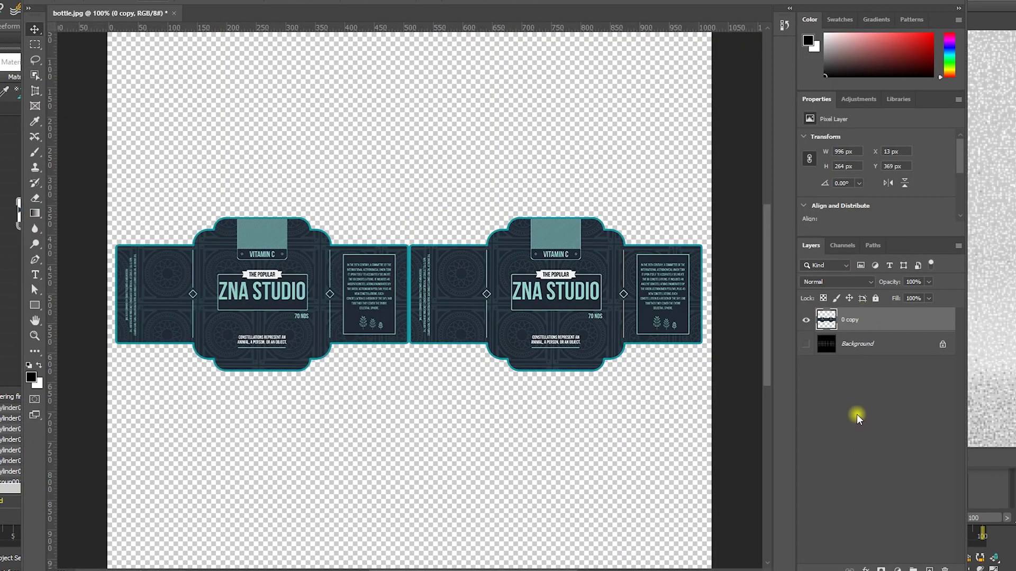
pyautogui.hotkey('ctrl', 'j')
pyautogui.click(874, 348)
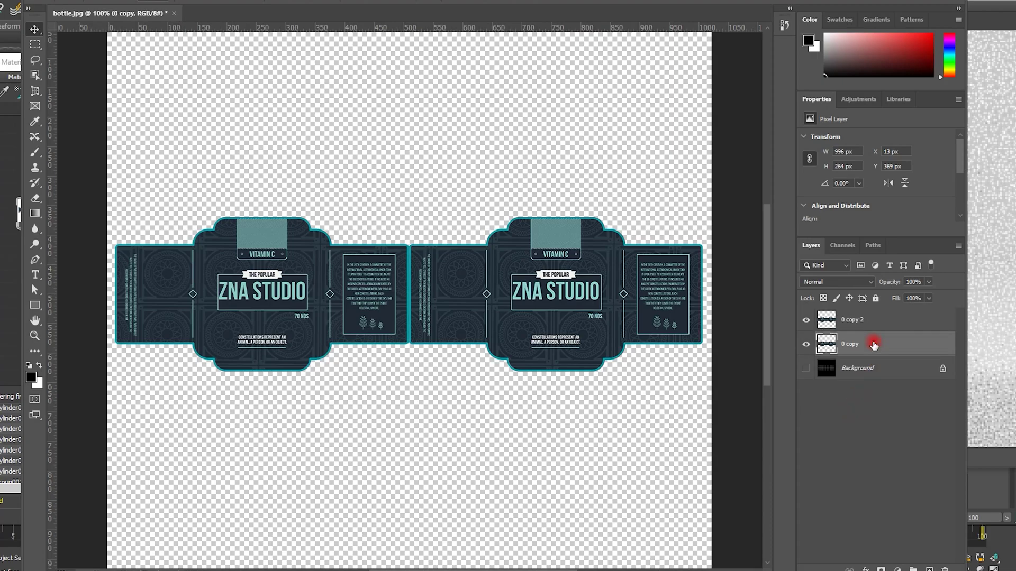
pyautogui.hotkey('alt', 'BackSpace')
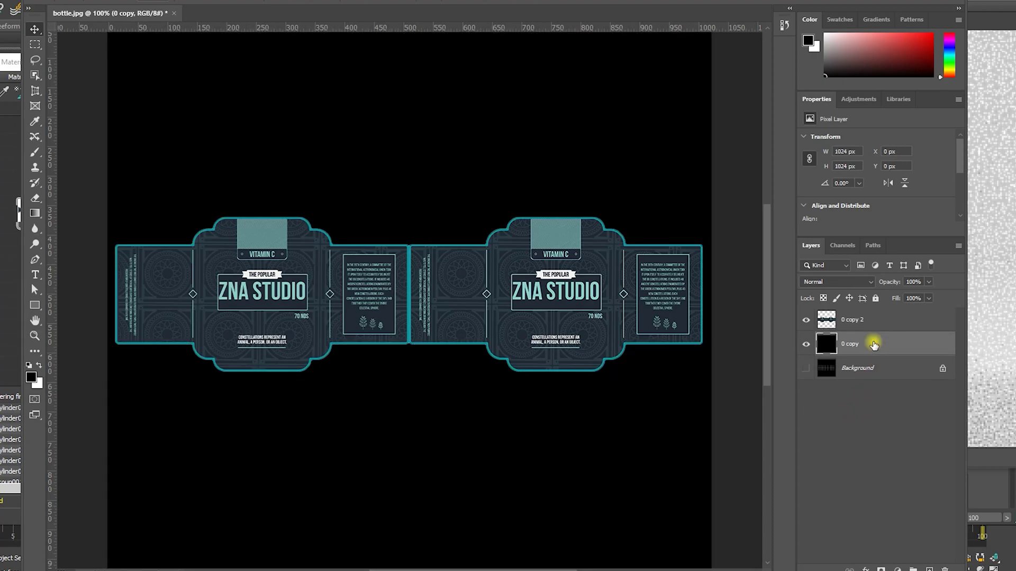
# Step: Select the label outline from the upper layer's contents and fill it with white to make an opacity mask
pyautogui.click(854, 317)
pyautogui.keyDown('ctrl'); pyautogui.click(818, 318); pyautogui.keyUp('ctrl')
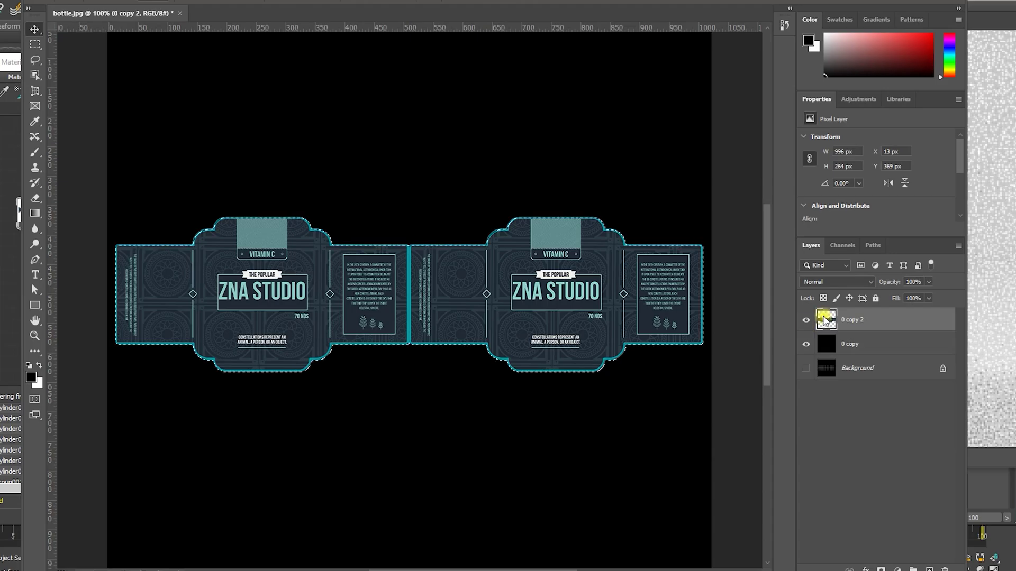
pyautogui.hotkey('ctrl', 'BackSpace')
# Step: Load bottlemask.jpg from the Documents folder into the duplicated bitmap that drives the label material's opacity
pyautogui.click(295, 267)
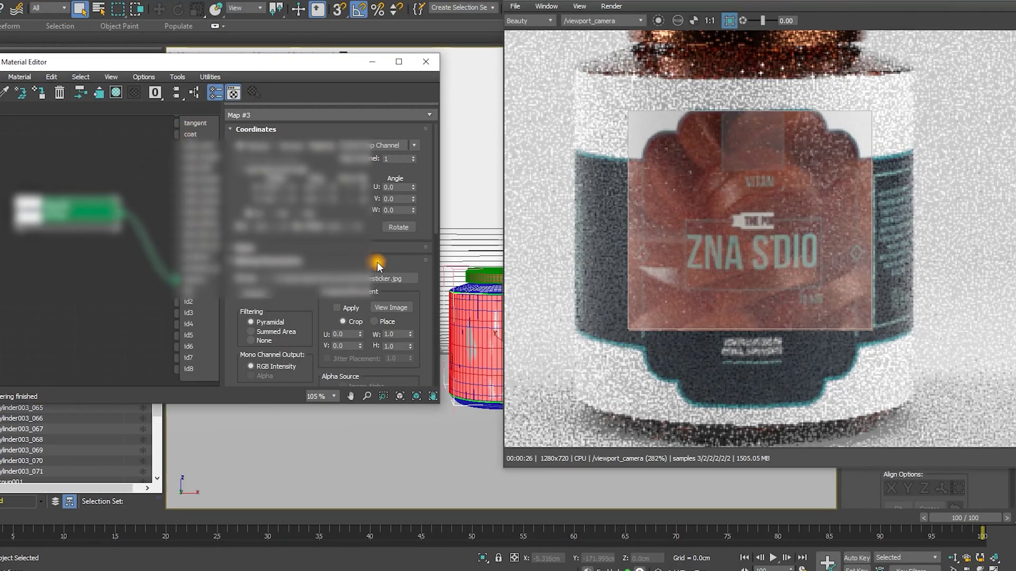
pyautogui.click(369, 275)
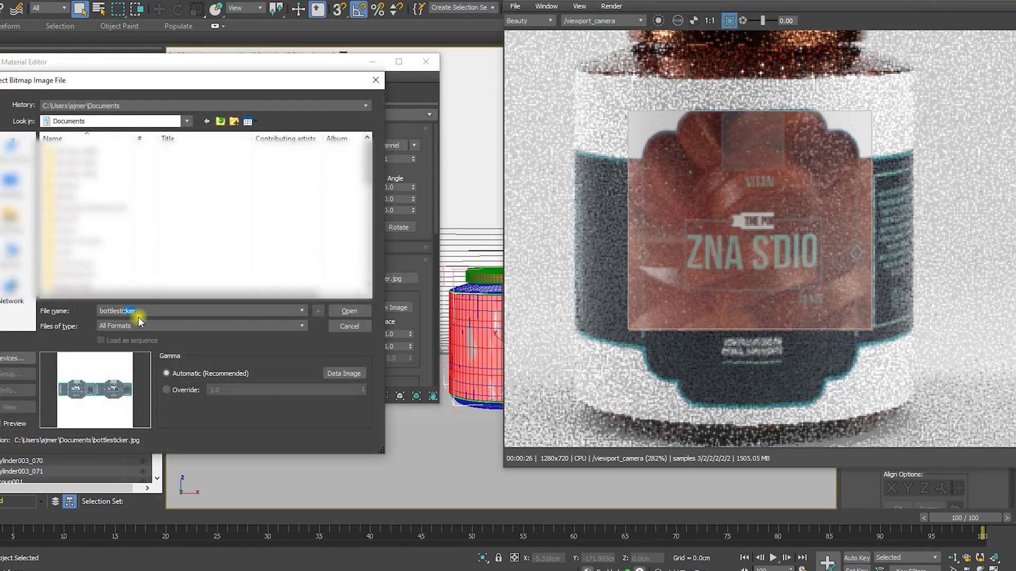
pyautogui.write('m')
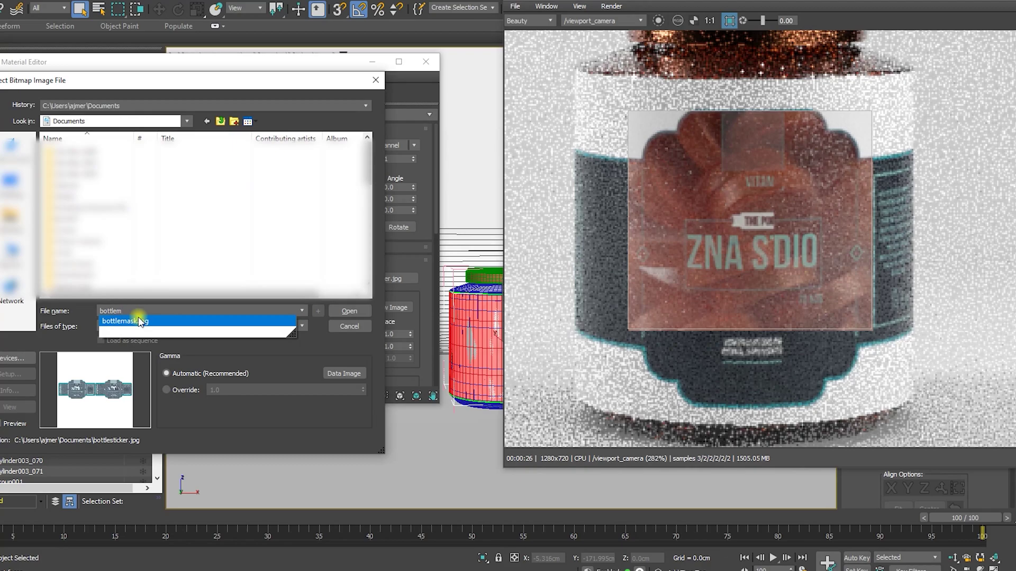
pyautogui.click(138, 318)
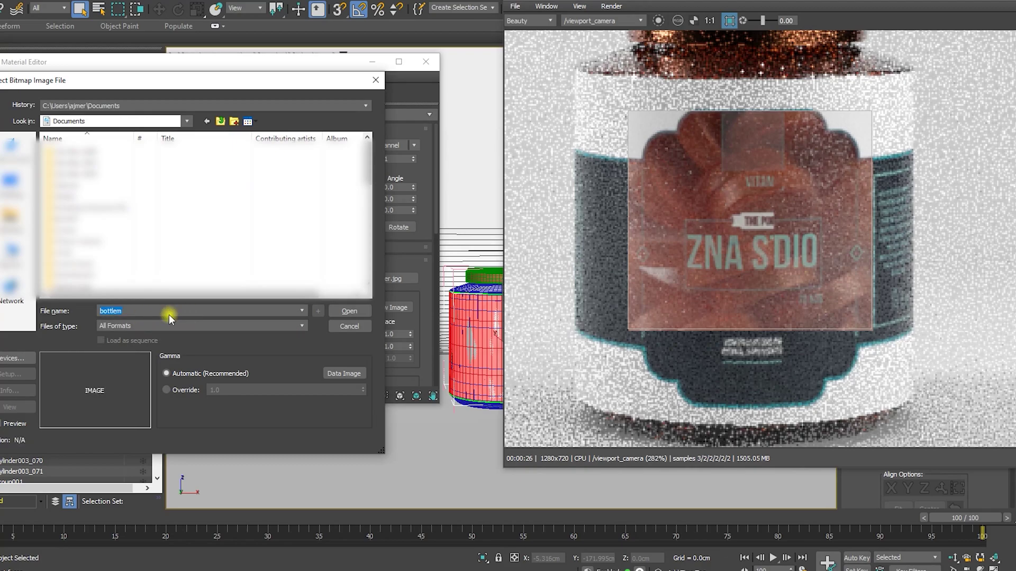
pyautogui.write('as')
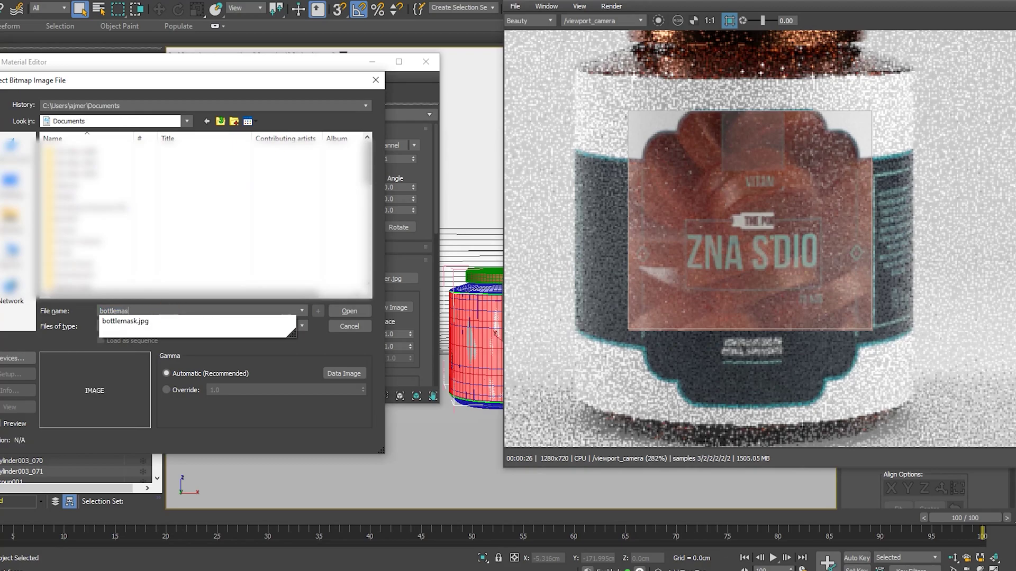
pyautogui.click(158, 322)
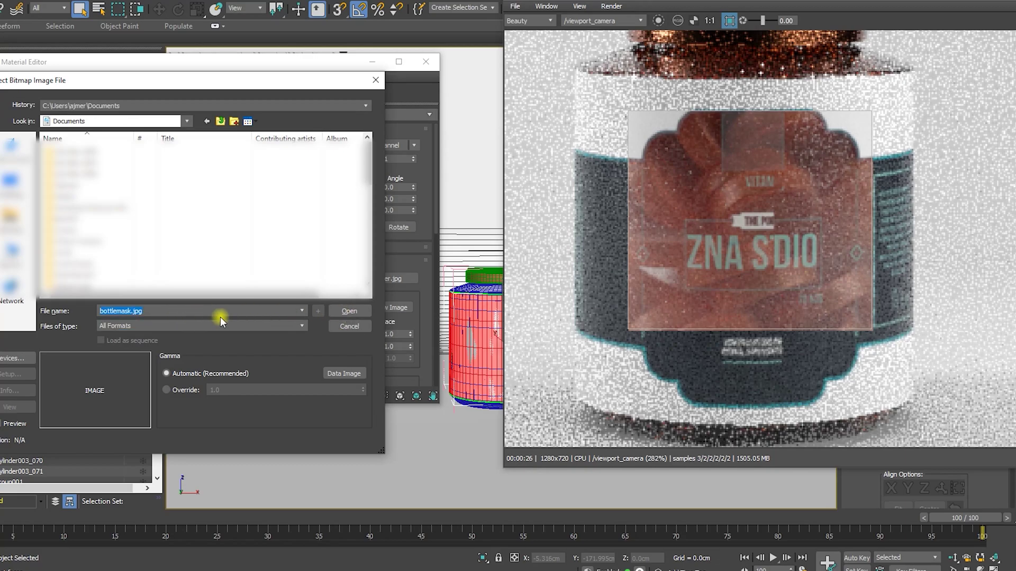
pyautogui.click(351, 311)
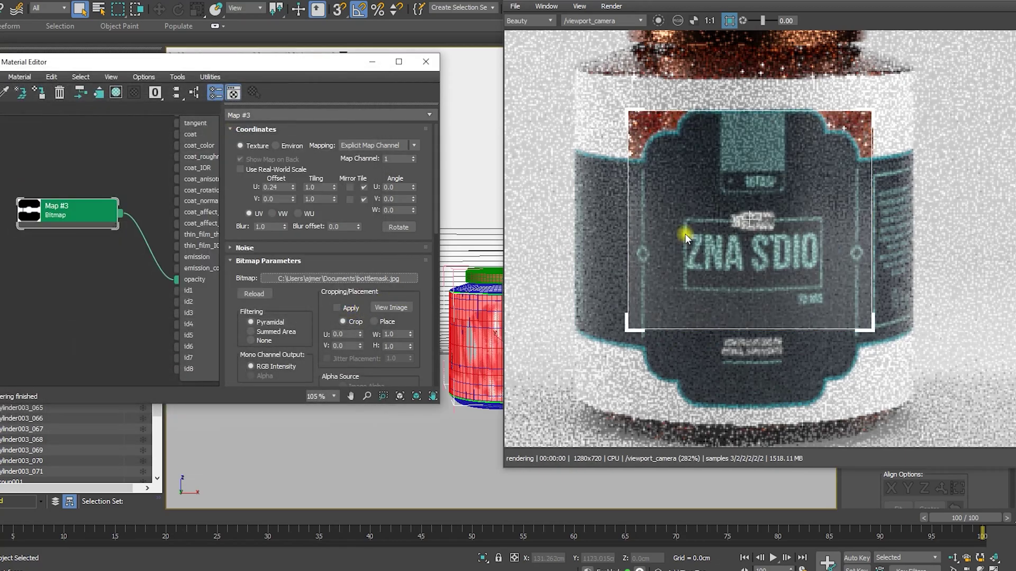
# Step: Enlarge the render region around the jar, then turn region rendering off and inspect the masked label in the full frame
pyautogui.scroll(-2, 748, 273)
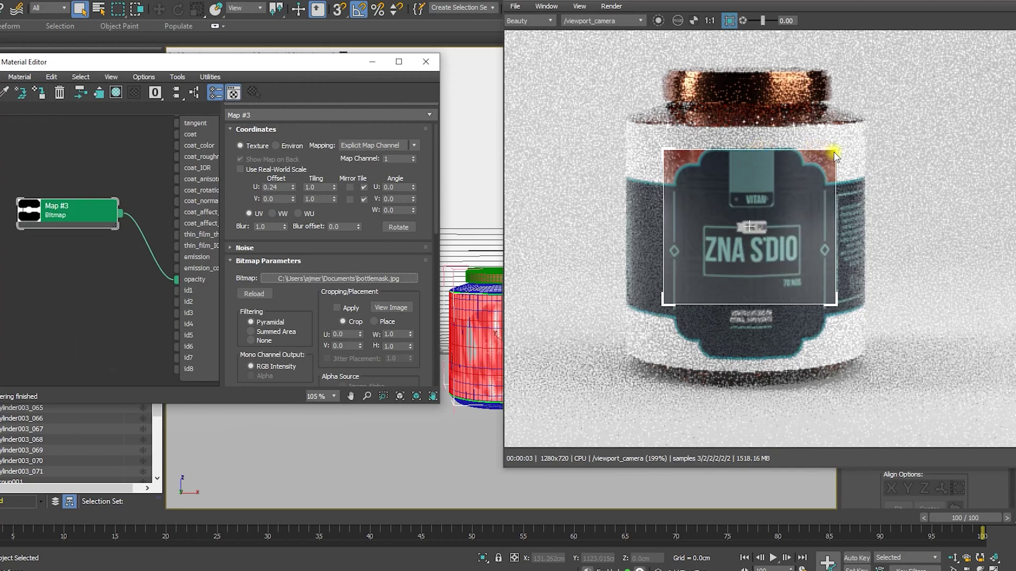
pyautogui.moveTo(831, 302); pyautogui.dragTo(927, 390)
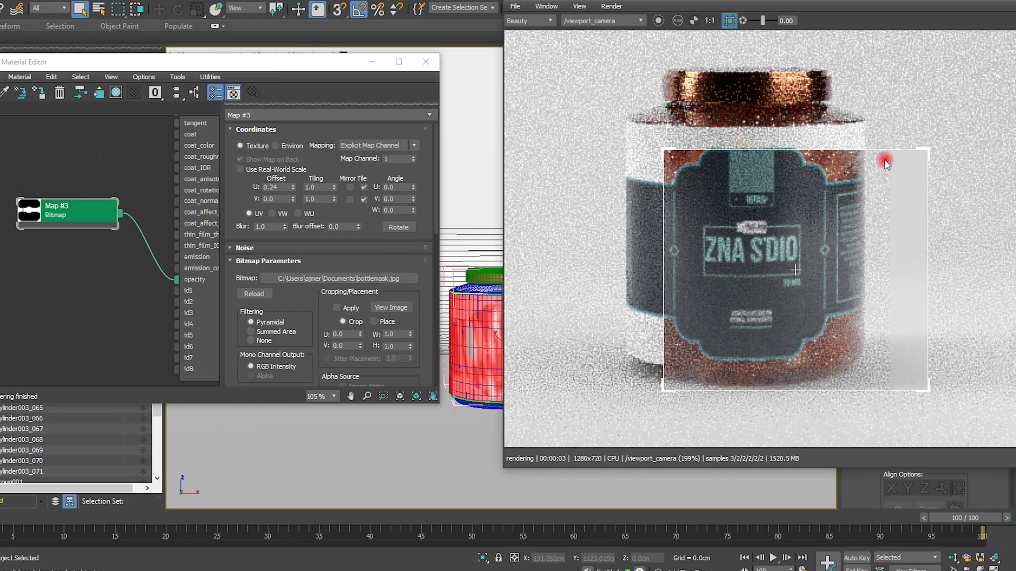
pyautogui.moveTo(925, 149); pyautogui.dragTo(883, 54)
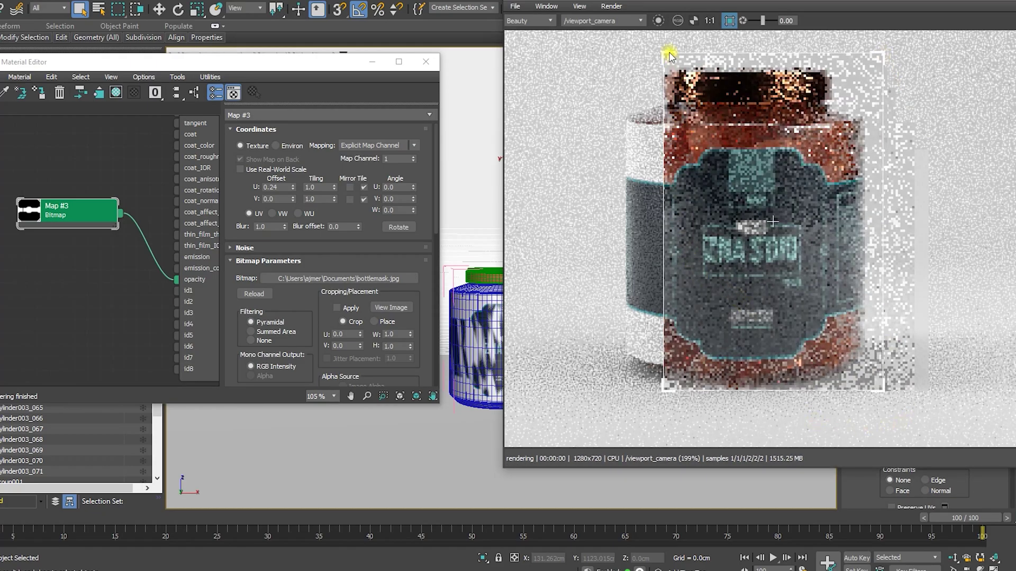
pyautogui.click(729, 20)
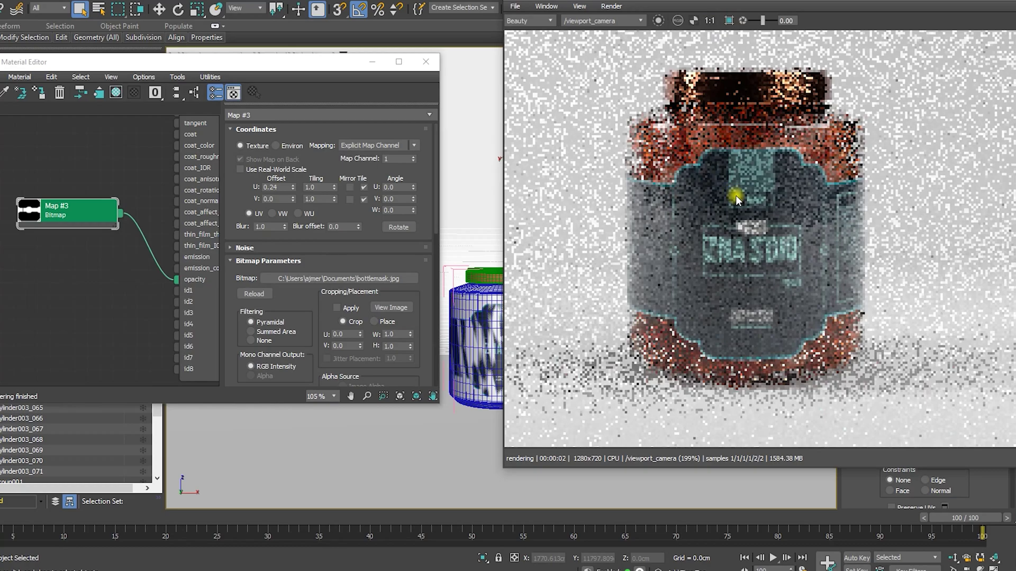
pyautogui.scroll(-1, 749, 227)
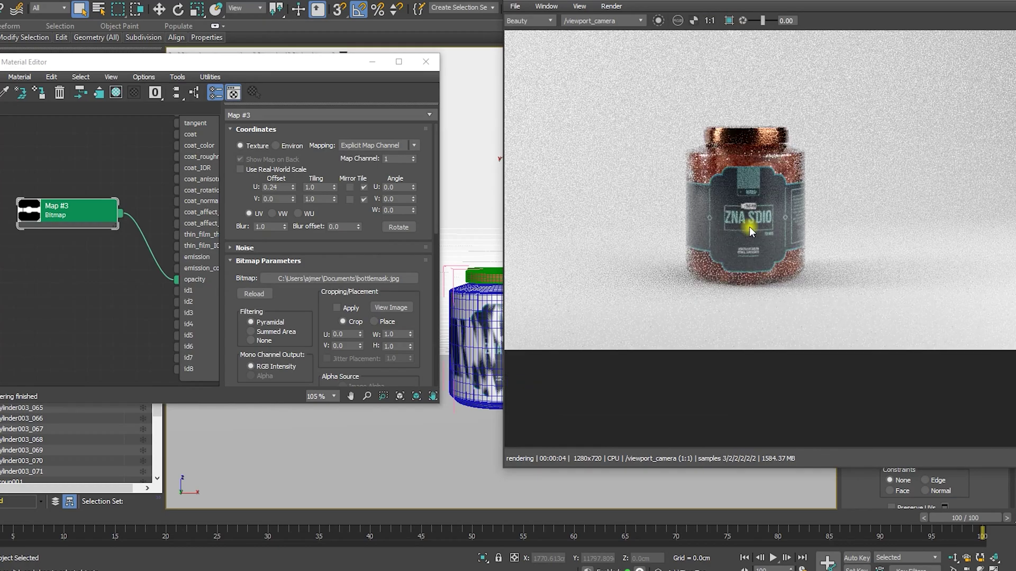
pyautogui.scroll(-1, 749, 233)
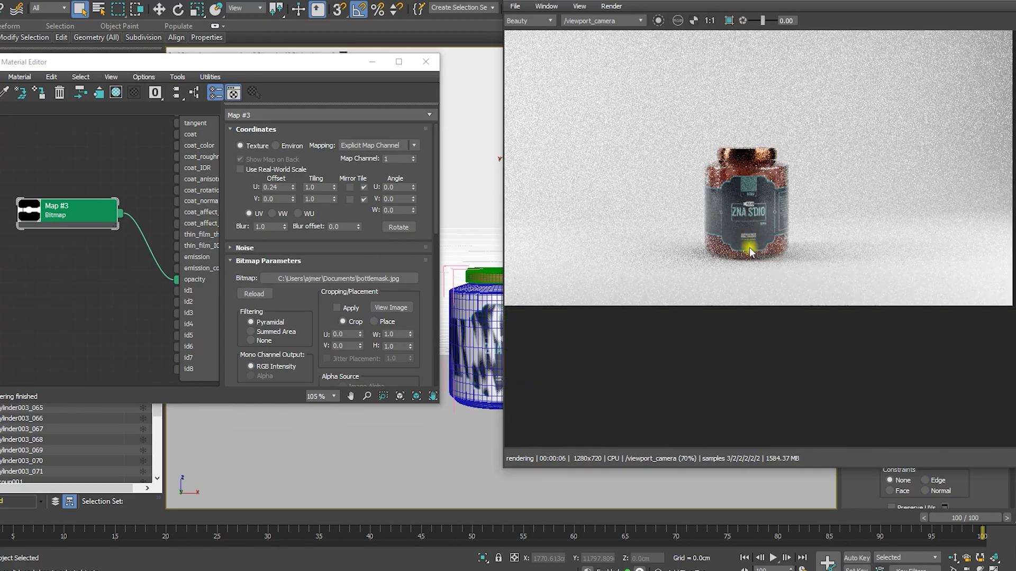
pyautogui.scroll(-3, 124, 218)
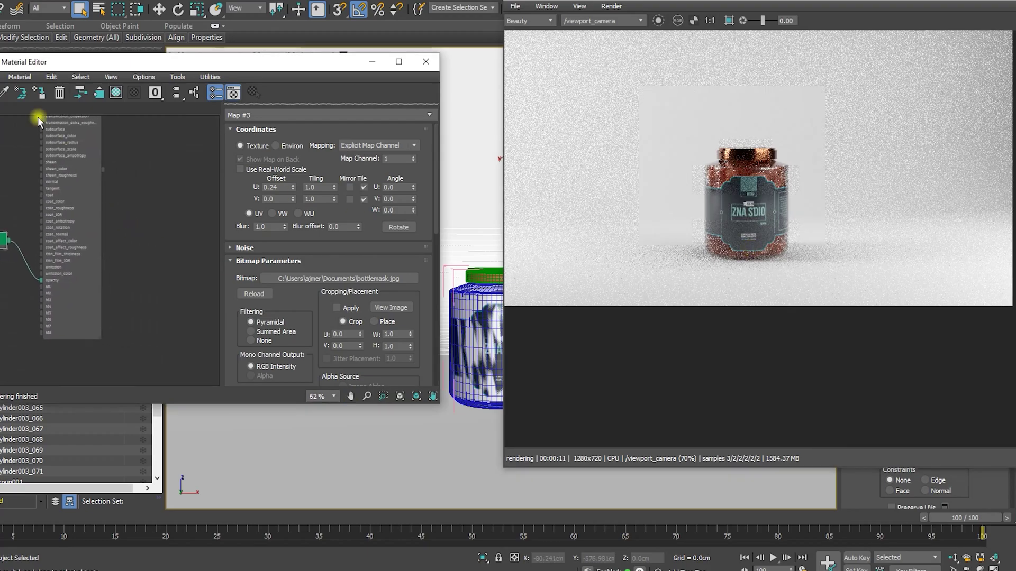
# Step: Set the base color of the Template - 02 - Backdrop material to light orange FFD09F
pyautogui.click(477, 116)
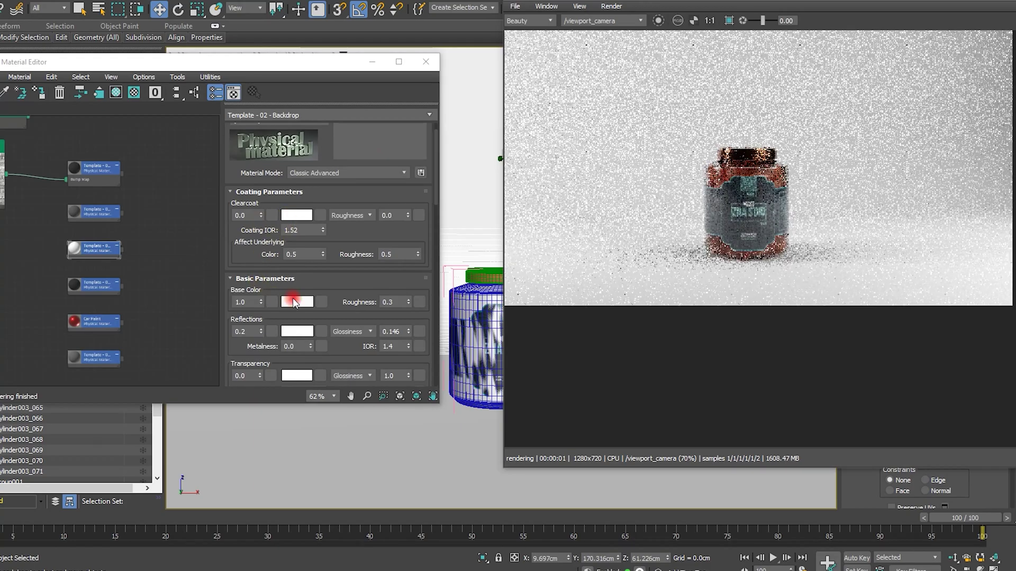
pyautogui.click(296, 301)
pyautogui.moveTo(156, 226); pyautogui.dragTo(169, 228)
pyautogui.click(1, 174)
pyautogui.moveTo(1, 175); pyautogui.dragTo(3, 185)
pyautogui.click(96, 179)
pyautogui.moveTo(97, 179); pyautogui.dragTo(96, 184)
pyautogui.moveTo(167, 238)
pyautogui.mouseDown()
pyautogui.moveTo(211, 237)
pyautogui.moveTo(181, 227)
pyautogui.mouseUp()
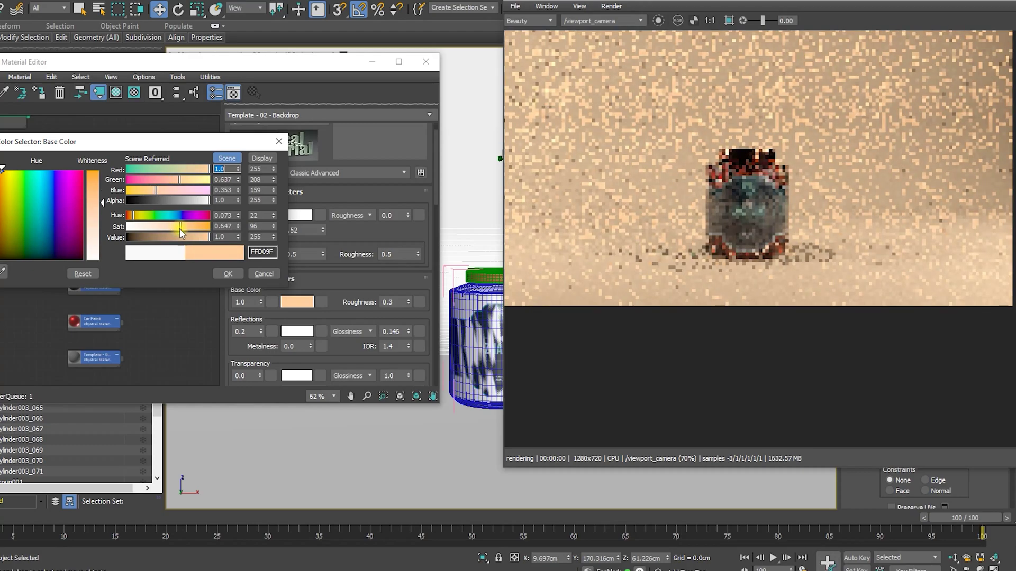
pyautogui.click(227, 274)
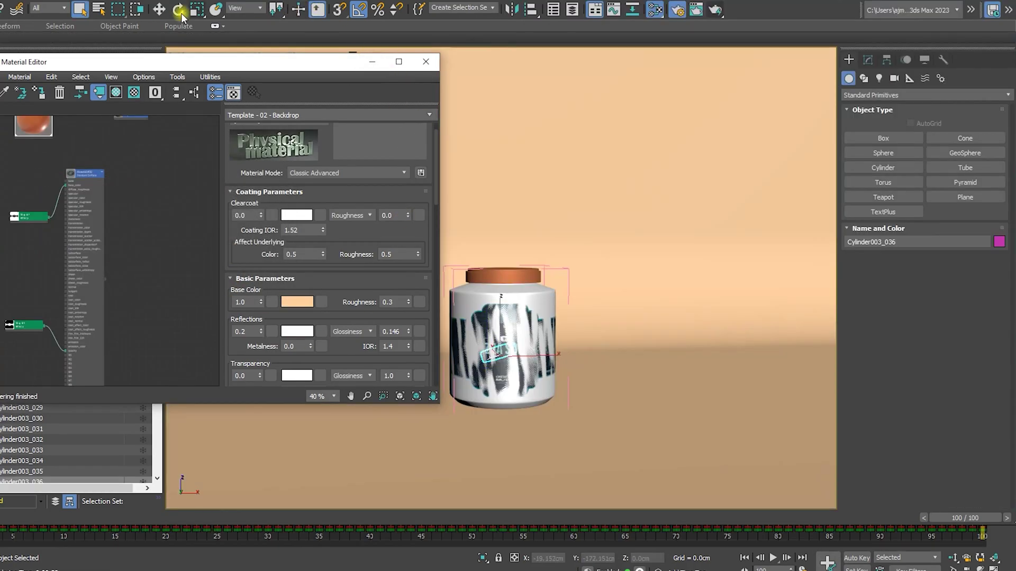
# Step: Move the Material Editor clear of the camera view and set that viewport's display to High Quality
pyautogui.moveTo(207, 66); pyautogui.dragTo(195, 133)
pyautogui.click(275, 58)
pyautogui.click(295, 89)
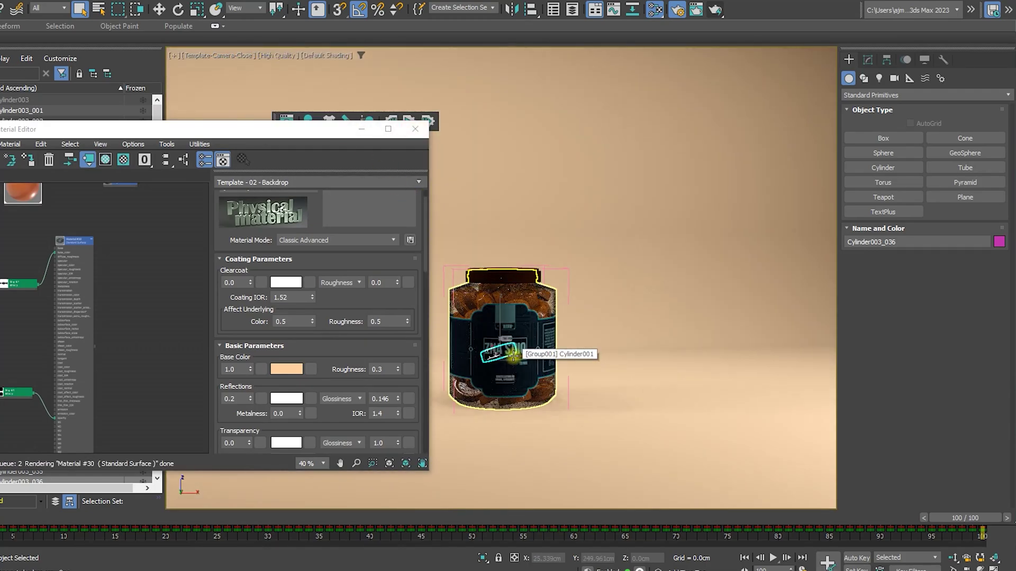
# Step: Select the label band, view it up close in perspective, and set the U offset of both the label and mask bitmaps to 0.0
pyautogui.click(521, 352)
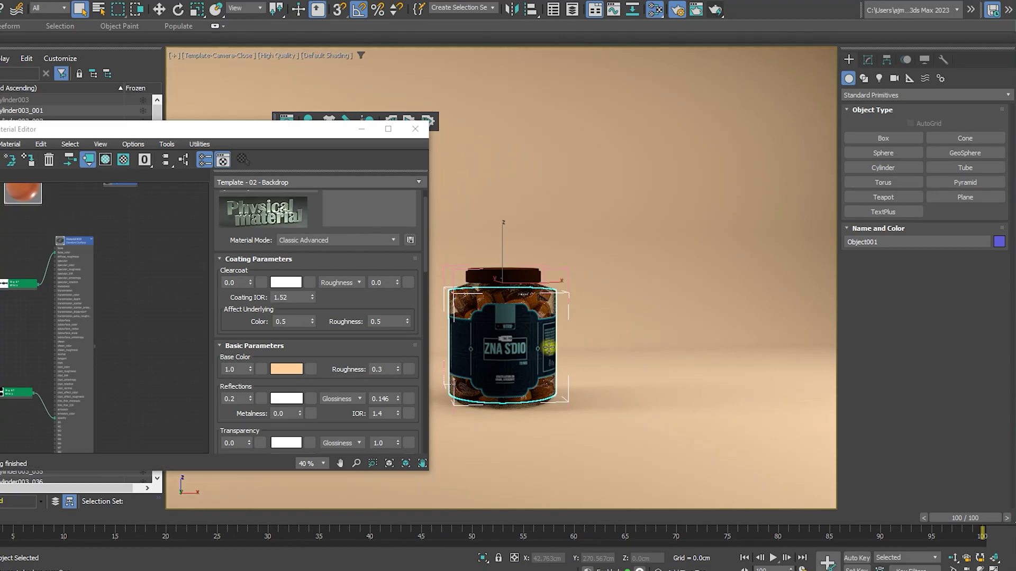
pyautogui.press('p')
pyautogui.press('z')
pyautogui.keyDown('alt'); pyautogui.moveTo(553, 345); pyautogui.dragTo(525, 333, button='middle'); pyautogui.keyUp('alt')
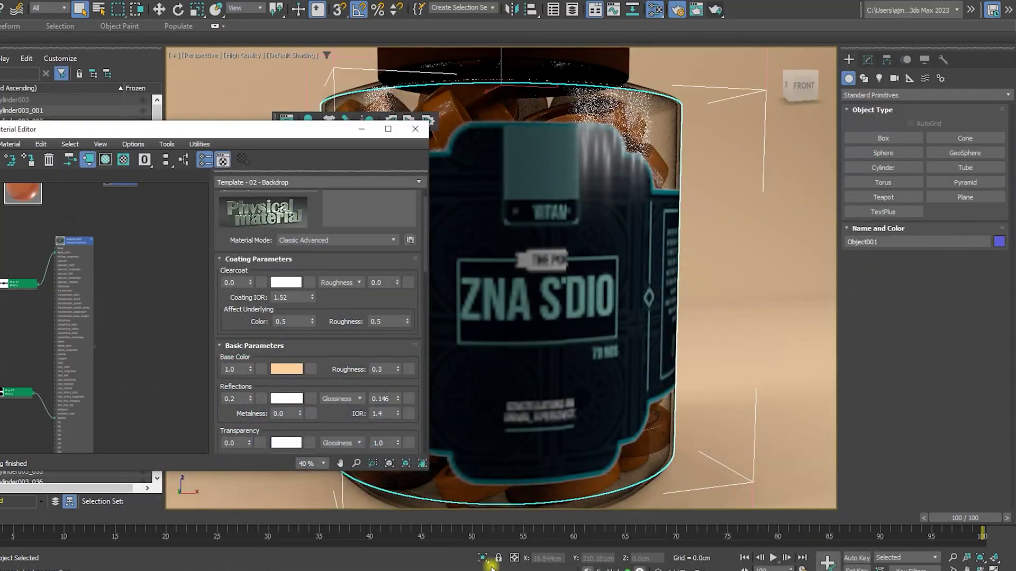
pyautogui.doubleClick(16, 282)
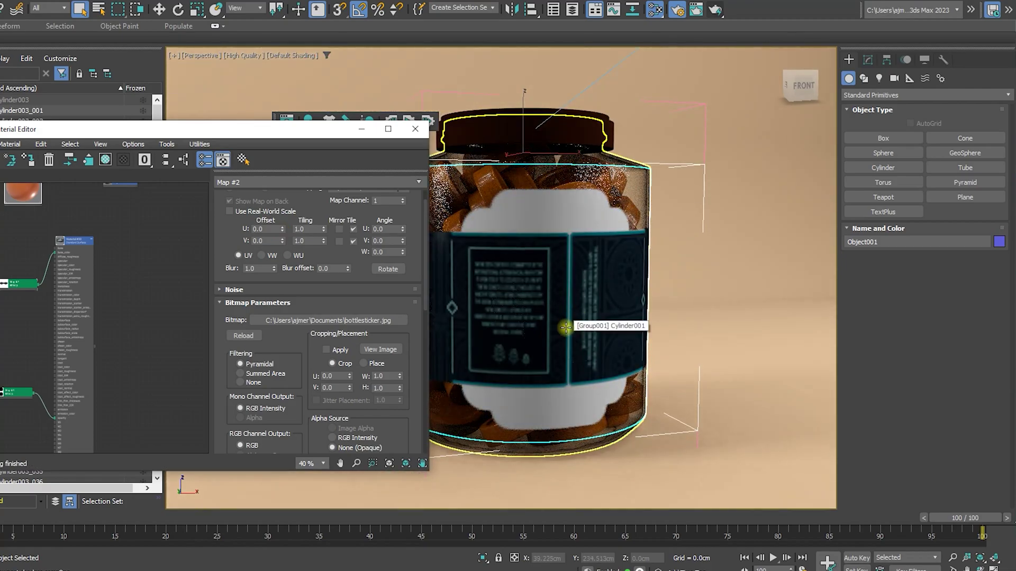
pyautogui.moveTo(567, 324); pyautogui.dragTo(572, 316, button='middle')
pyautogui.click(13, 393)
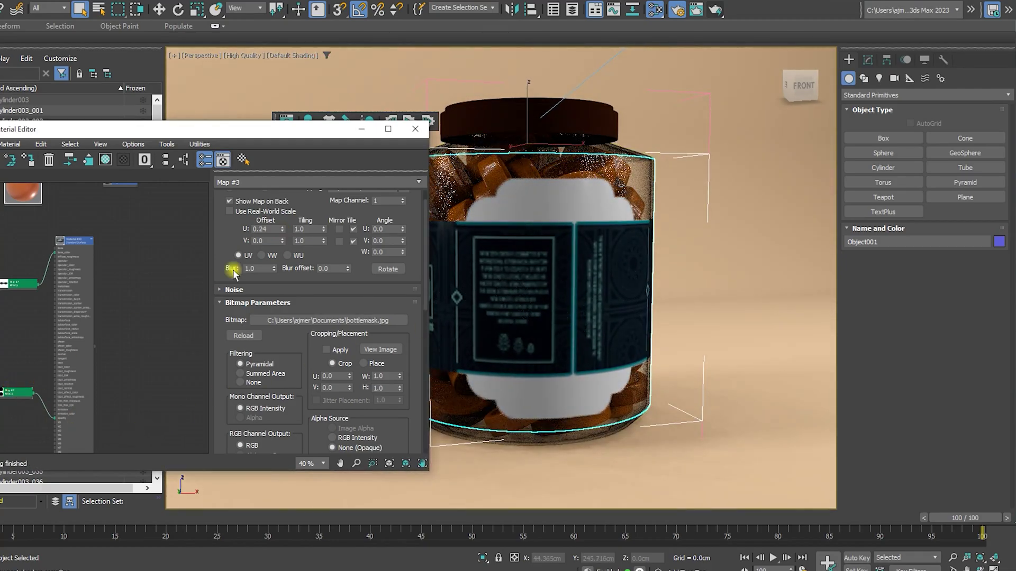
pyautogui.rightClick(282, 230)
# Step: Rotate the label band about its Z axis until the ZNA STUDIO panel faces the camera, and minimise the Material Editor
pyautogui.scroll(-3, 548, 345)
pyautogui.keyDown('alt'); pyautogui.moveTo(547, 345); pyautogui.dragTo(593, 339, button='middle'); pyautogui.keyUp('alt')
pyautogui.press('e')
pyautogui.moveTo(546, 194); pyautogui.dragTo(574, 279)
pyautogui.keyDown('alt'); pyautogui.moveTo(574, 278); pyautogui.dragTo(503, 288, button='middle'); pyautogui.keyUp('alt')
pyautogui.press('c')
pyautogui.doubleClick(474, 195)
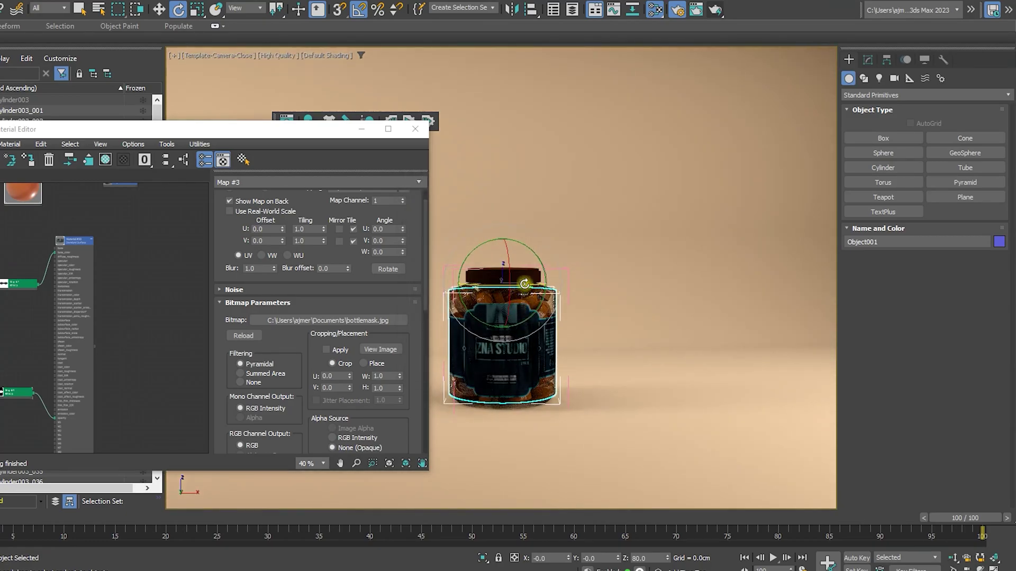
pyautogui.moveTo(487, 284); pyautogui.dragTo(543, 281)
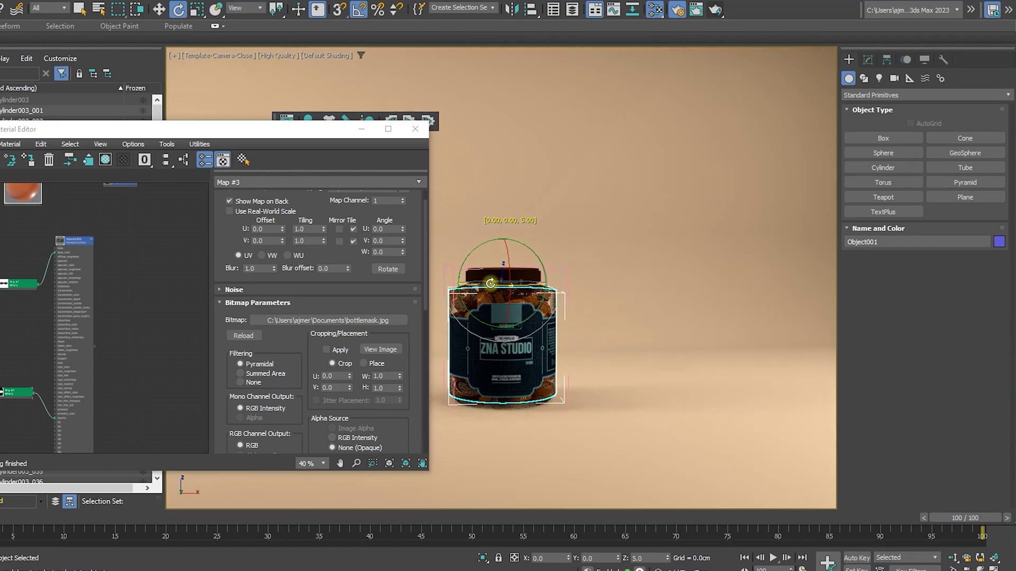
pyautogui.click(690, 276)
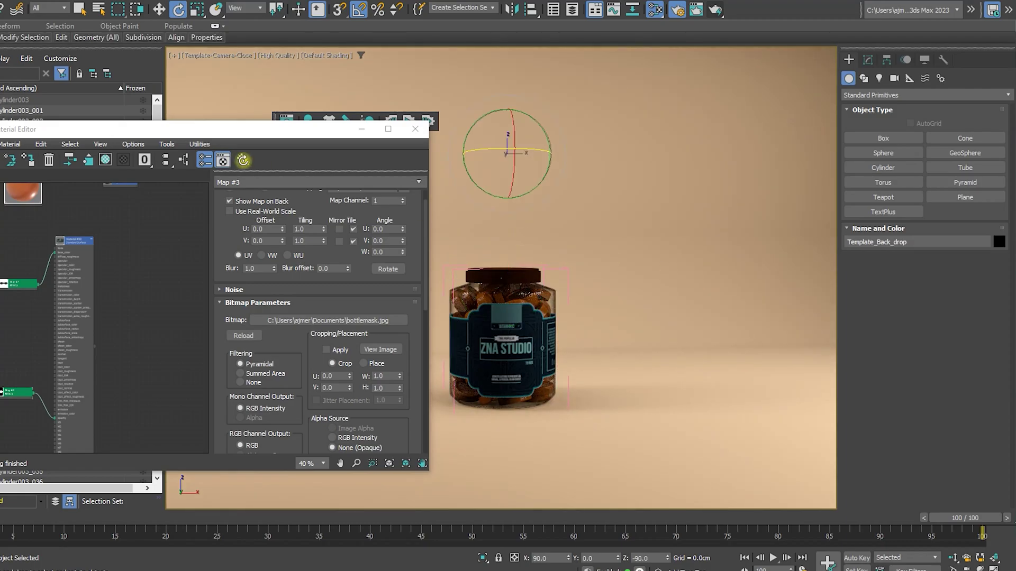
pyautogui.click(361, 129)
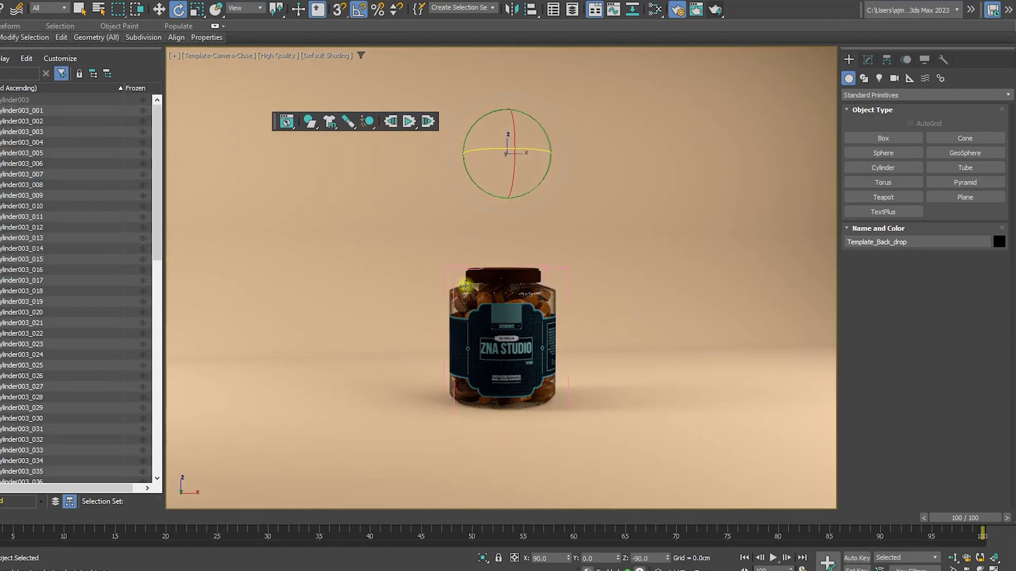
# Step: Clone pill Cylinder003_025 as an instance and place the single copy outside the jar, beside its label
pyautogui.press('p')
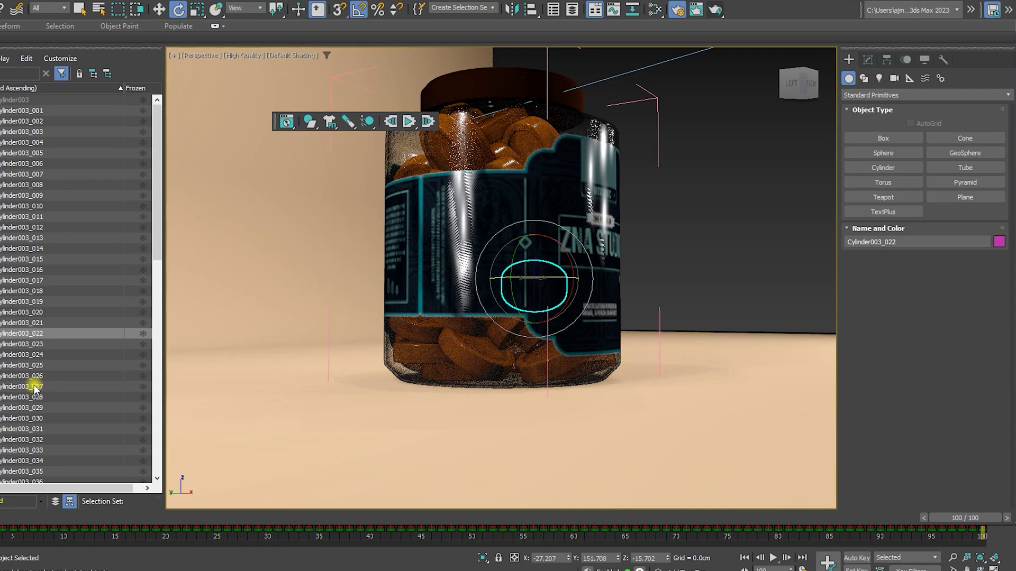
pyautogui.click(25, 364)
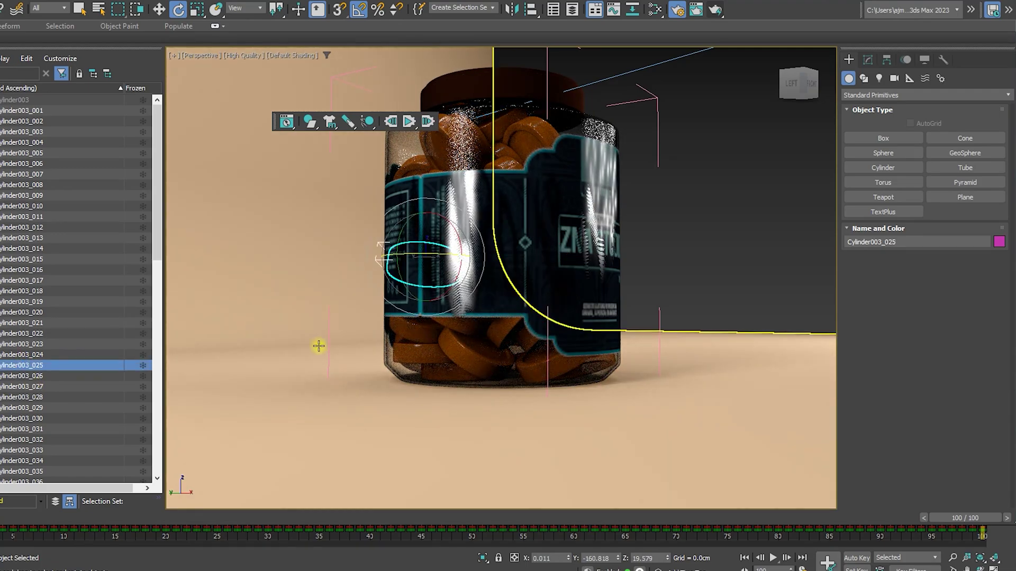
pyautogui.press('w')
pyautogui.click(427, 262)
pyautogui.keyDown('shift'); pyautogui.moveTo(427, 262); pyautogui.dragTo(310, 254); pyautogui.keyUp('shift')
pyautogui.click(471, 331)
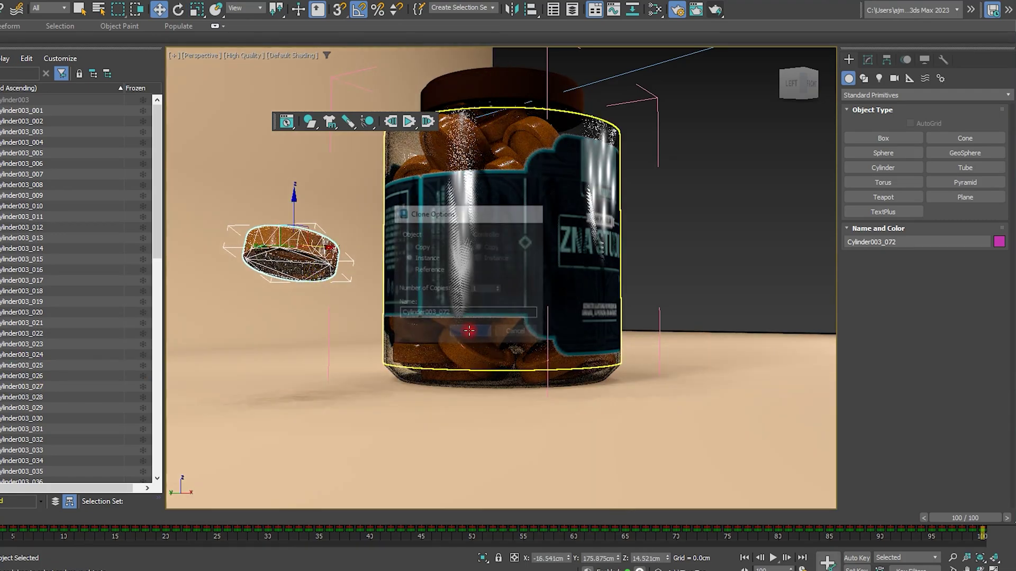
# Step: Move the copied pill along X towards the jar, to about X -13.6 cm
pyautogui.scroll(-5, 412, 312)
pyautogui.moveTo(404, 308)
pyautogui.keyDown('alt'); pyautogui.mouseDown(button='middle')
pyautogui.moveTo(413, 325)
pyautogui.moveTo(376, 347)
pyautogui.moveTo(368, 328)
pyautogui.mouseUp(button='middle'); pyautogui.keyUp('alt')
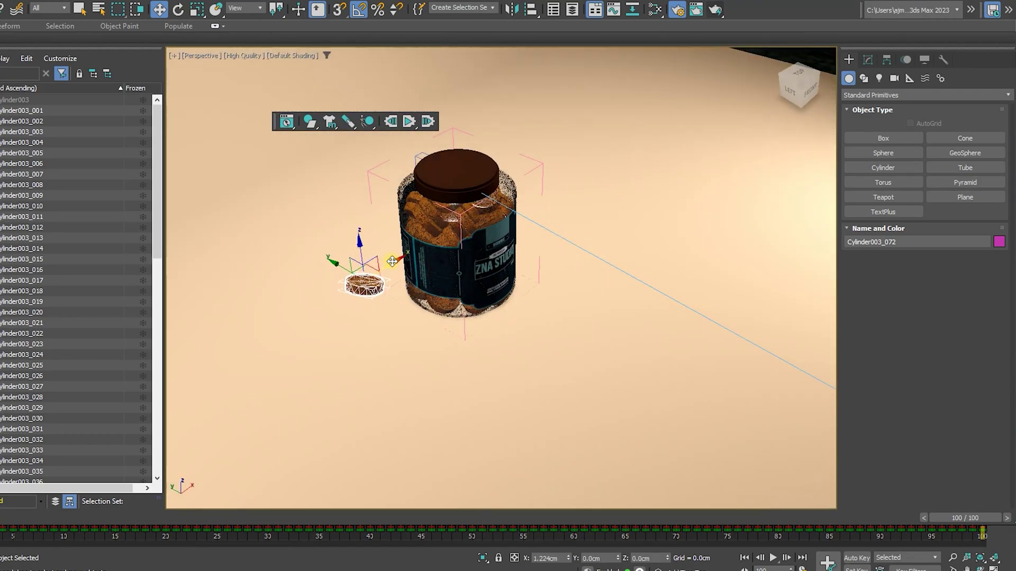
pyautogui.moveTo(386, 273); pyautogui.dragTo(397, 262)
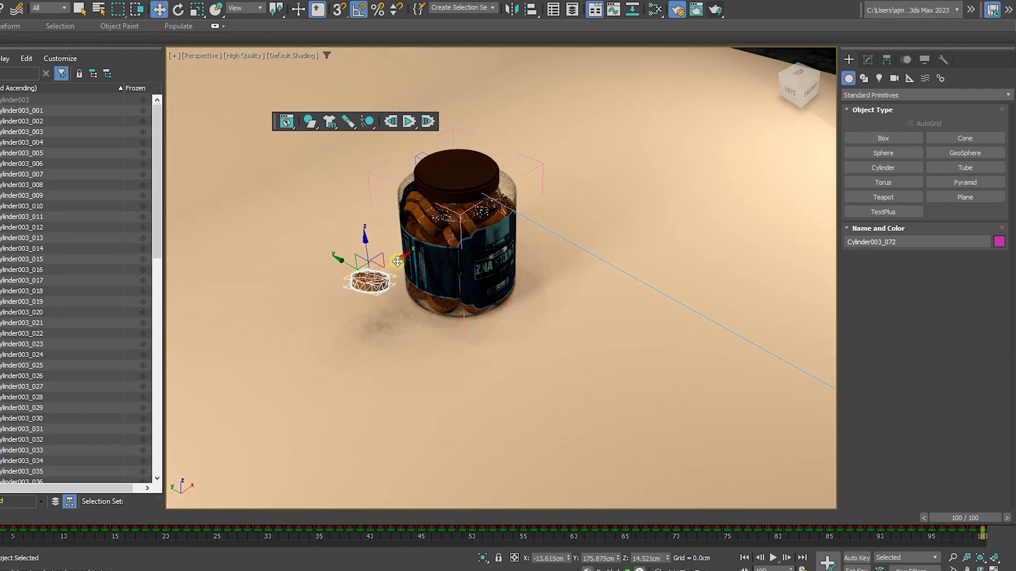
# Step: Make the copied pill's modifier unique, then delete its MassFX Rigid Body modifier so only the Editable Mesh is left
pyautogui.click(867, 59)
pyautogui.click(891, 255)
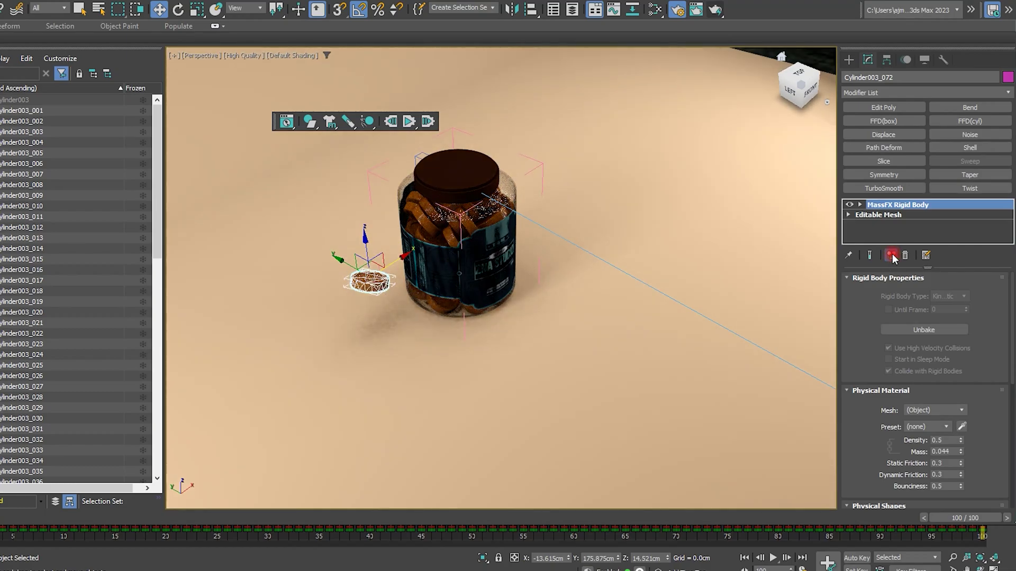
pyautogui.rightClick(898, 207)
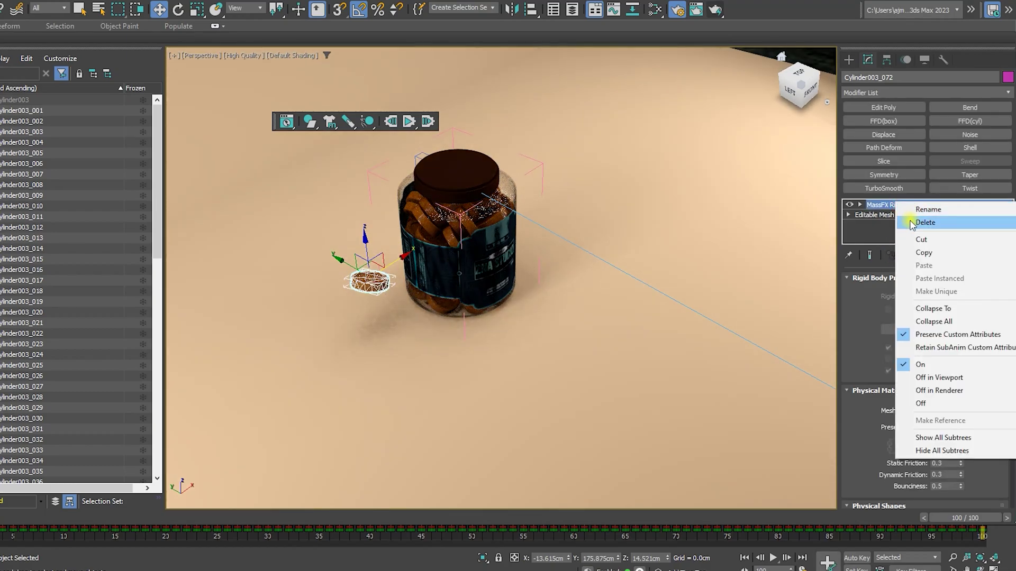
pyautogui.click(905, 219)
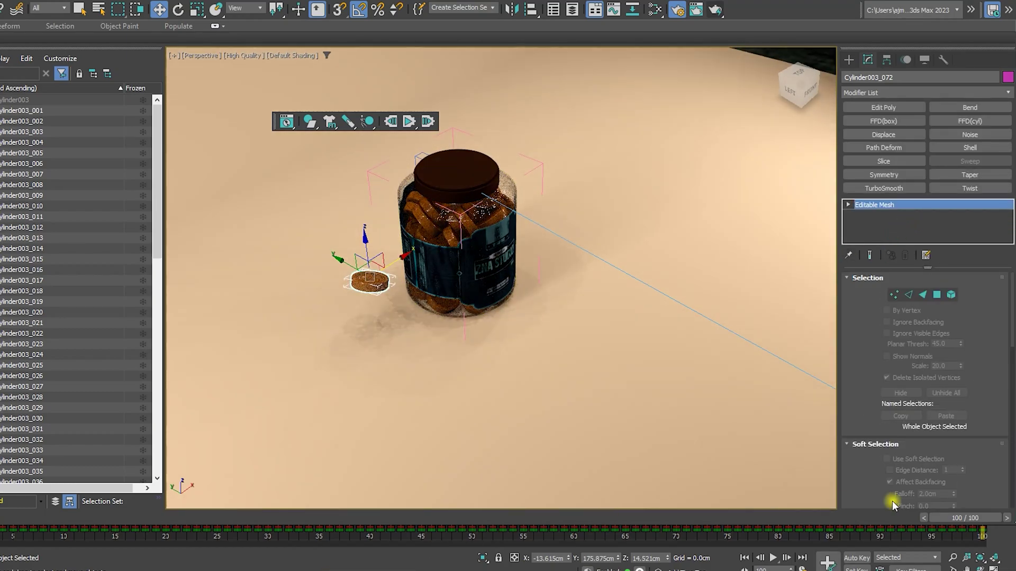
pyautogui.moveTo(963, 518)
pyautogui.mouseDown()
pyautogui.moveTo(186, 487)
pyautogui.moveTo(983, 521)
pyautogui.moveTo(978, 529)
pyautogui.mouseUp()
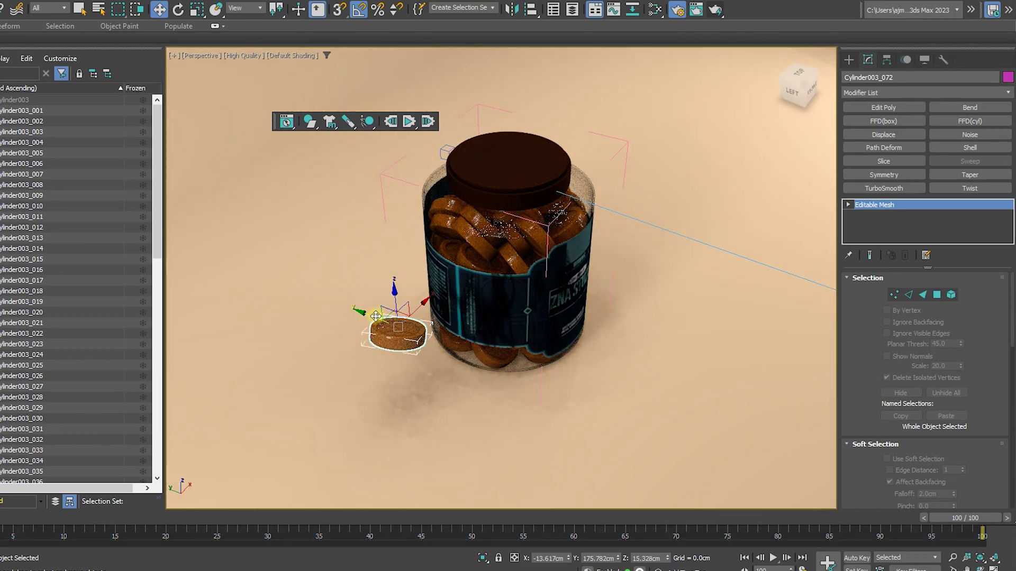
# Step: Clone the loose pill as an adjacent instance, then clone the pair upwards as instances with 2 copies
pyautogui.keyDown('shift'); pyautogui.moveTo(374, 317); pyautogui.dragTo(423, 340); pyautogui.keyUp('shift')
pyautogui.click(470, 333)
pyautogui.keyDown('alt'); pyautogui.moveTo(471, 378); pyautogui.dragTo(425, 272, button='middle'); pyautogui.keyUp('alt')
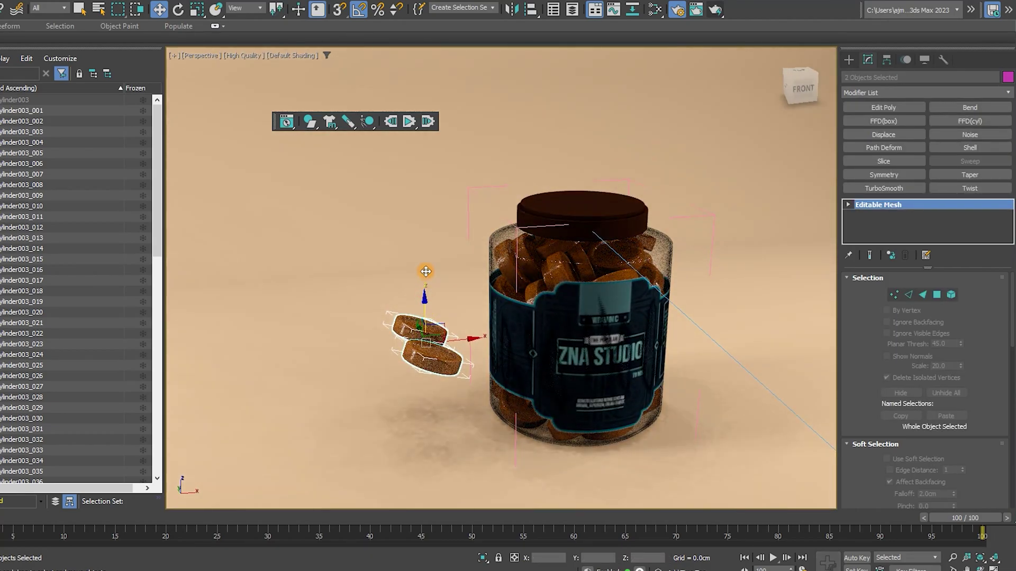
pyautogui.keyDown('shift'); pyautogui.moveTo(426, 271); pyautogui.dragTo(426, 229); pyautogui.keyUp('shift')
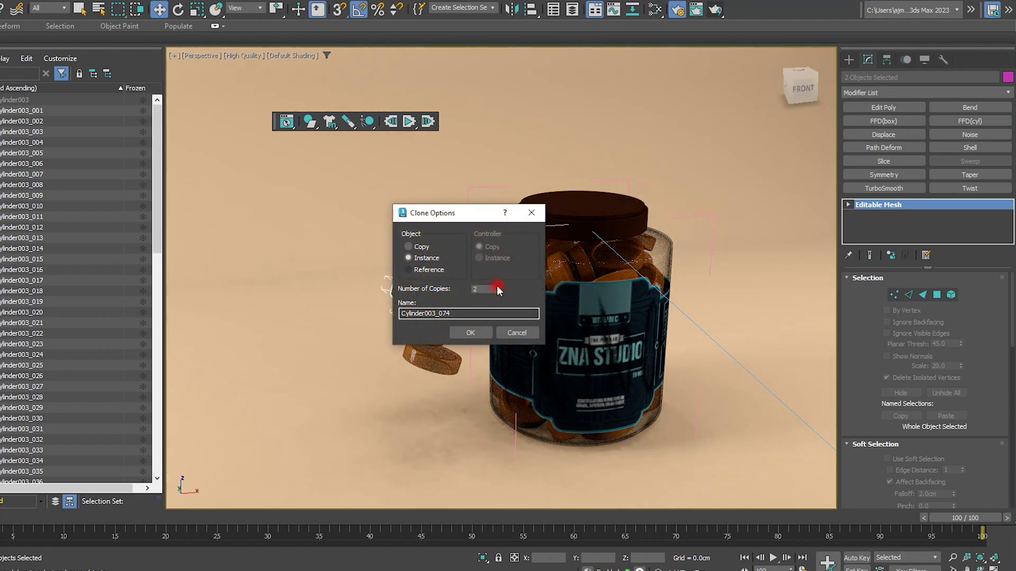
pyautogui.click(468, 331)
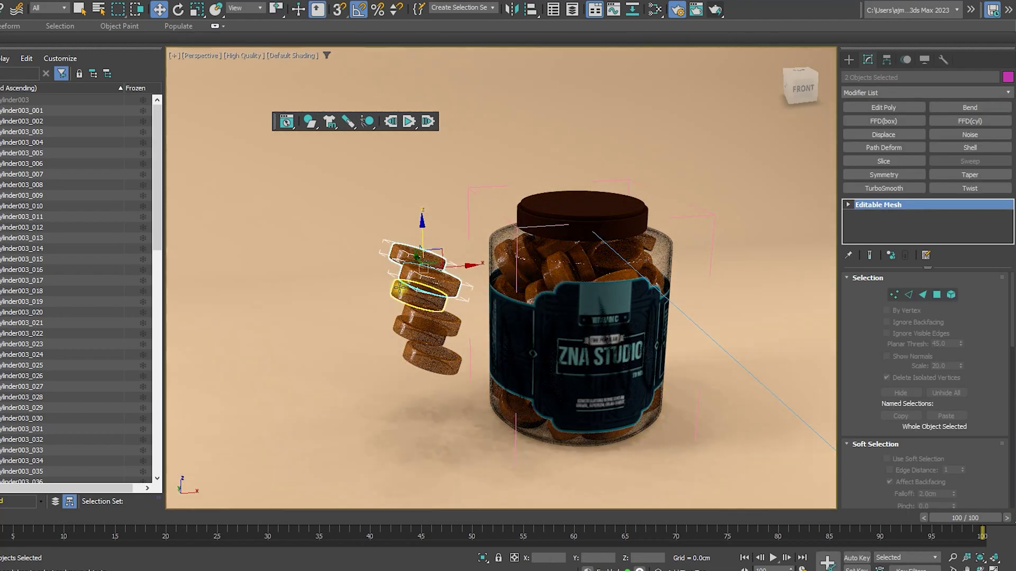
# Step: Select all six loose pills and clone them as a group to the opposite side of the jar
pyautogui.keyDown('ctrl'); pyautogui.click(400, 291); pyautogui.keyUp('ctrl')
pyautogui.keyDown('ctrl'); pyautogui.click(414, 329); pyautogui.keyUp('ctrl')
pyautogui.keyDown('ctrl'); pyautogui.click(403, 335); pyautogui.keyUp('ctrl')
pyautogui.keyDown('ctrl'); pyautogui.click(424, 360); pyautogui.keyUp('ctrl')
pyautogui.keyDown('alt'); pyautogui.moveTo(424, 360); pyautogui.dragTo(468, 312, button='middle'); pyautogui.keyUp('alt')
pyautogui.keyDown('shift'); pyautogui.moveTo(650, 345); pyautogui.dragTo(796, 383); pyautogui.keyUp('shift')
pyautogui.click(478, 334)
pyautogui.keyDown('alt'); pyautogui.moveTo(485, 379); pyautogui.dragTo(477, 279, button='middle'); pyautogui.keyUp('alt')
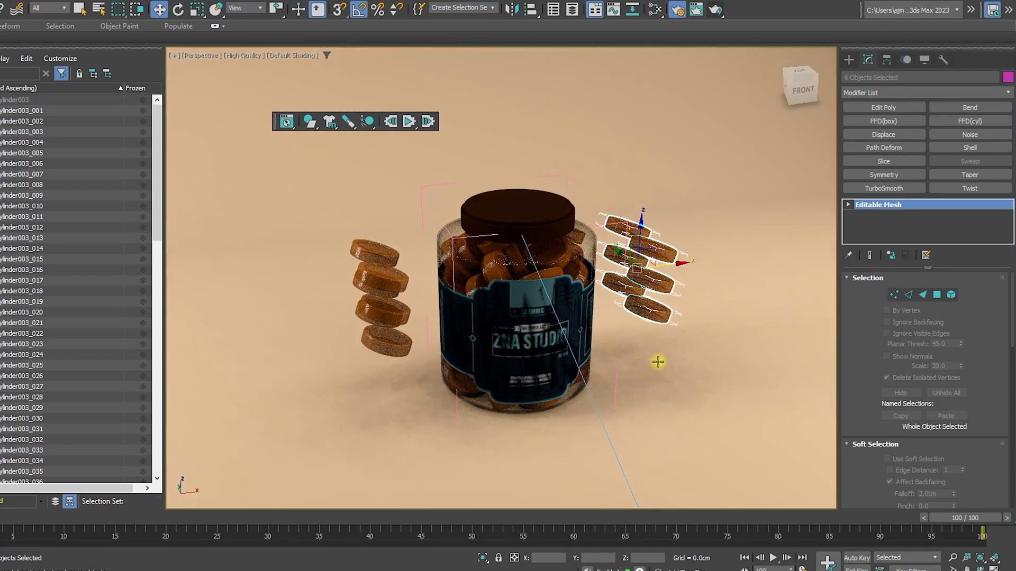
# Step: Apply a MassFX Rigid Body modifier to the lowest newly cloned loose pill and review its physical settings
pyautogui.click(640, 314)
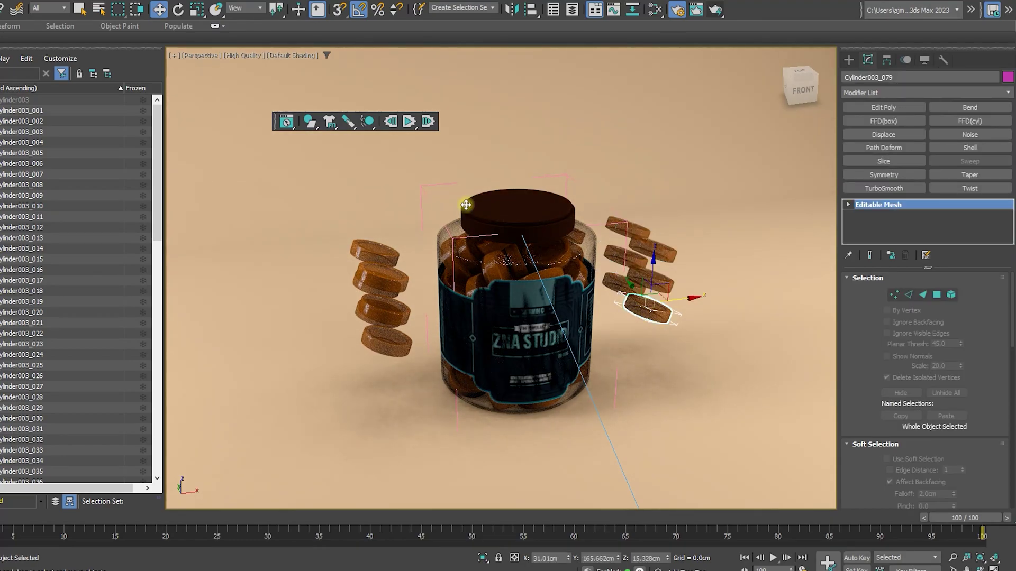
pyautogui.click(310, 122)
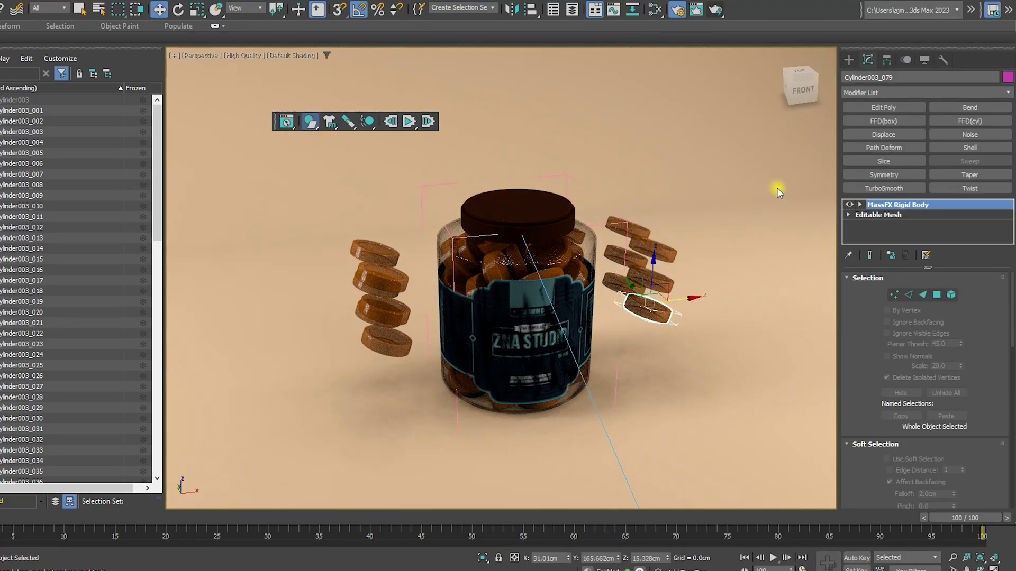
pyautogui.scroll(-5, 983, 336)
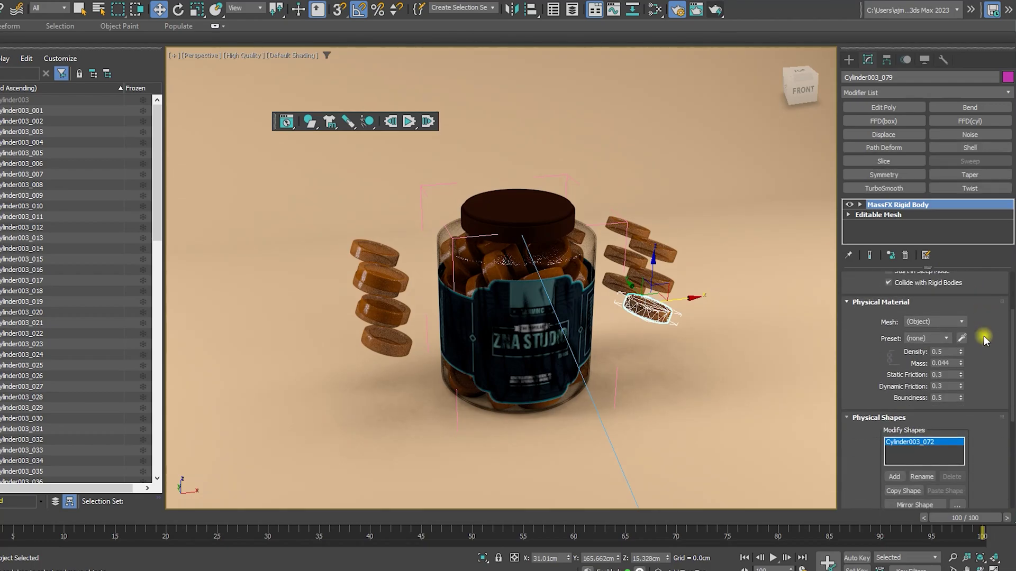
pyautogui.scroll(-2, 983, 335)
# Step: Apply a MassFX Rigid Body modifier to Template_Back_drop and set its Rigid Body Type to Static
pyautogui.click(655, 433)
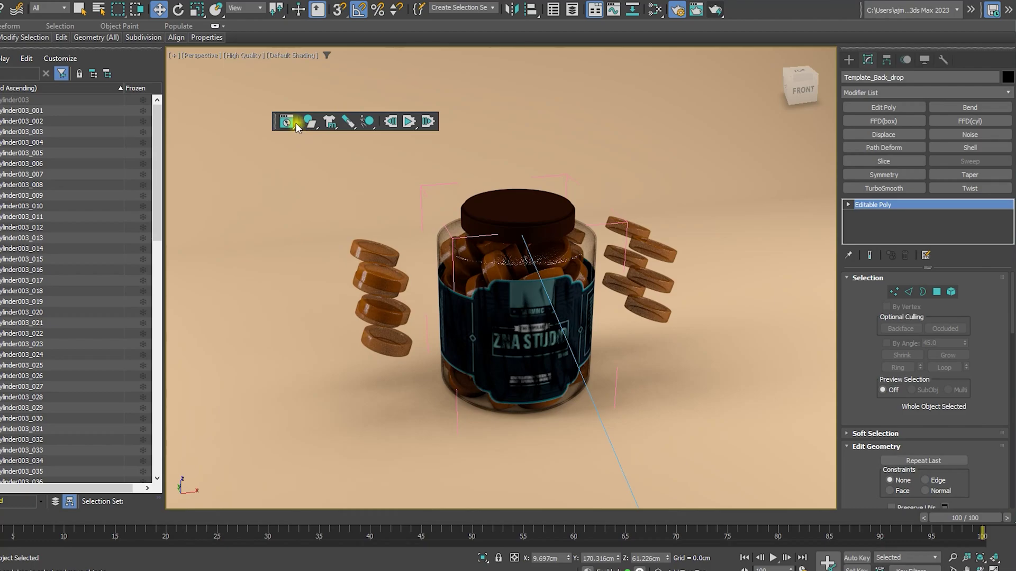
pyautogui.click(312, 121)
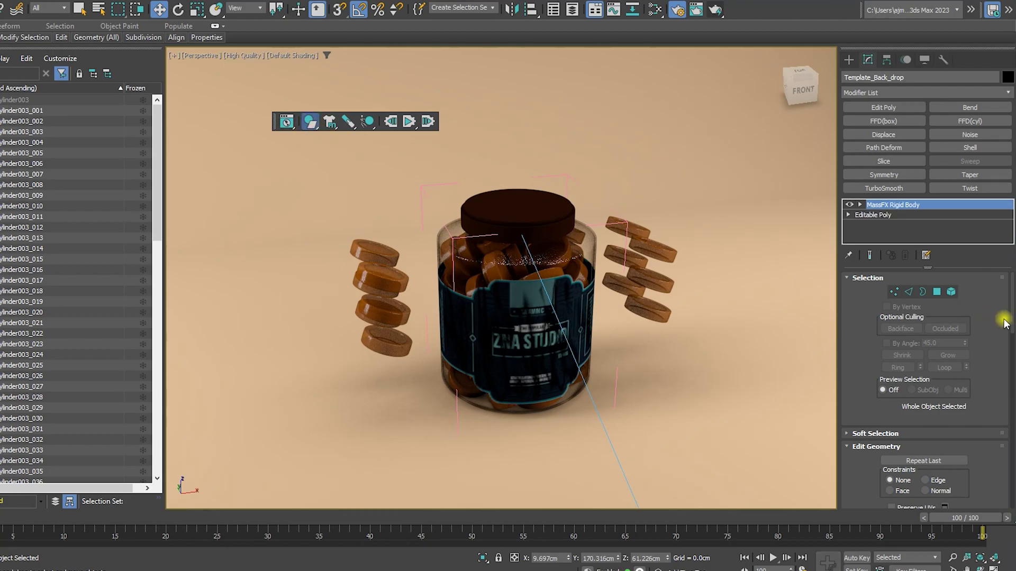
pyautogui.scroll(-3, 985, 352)
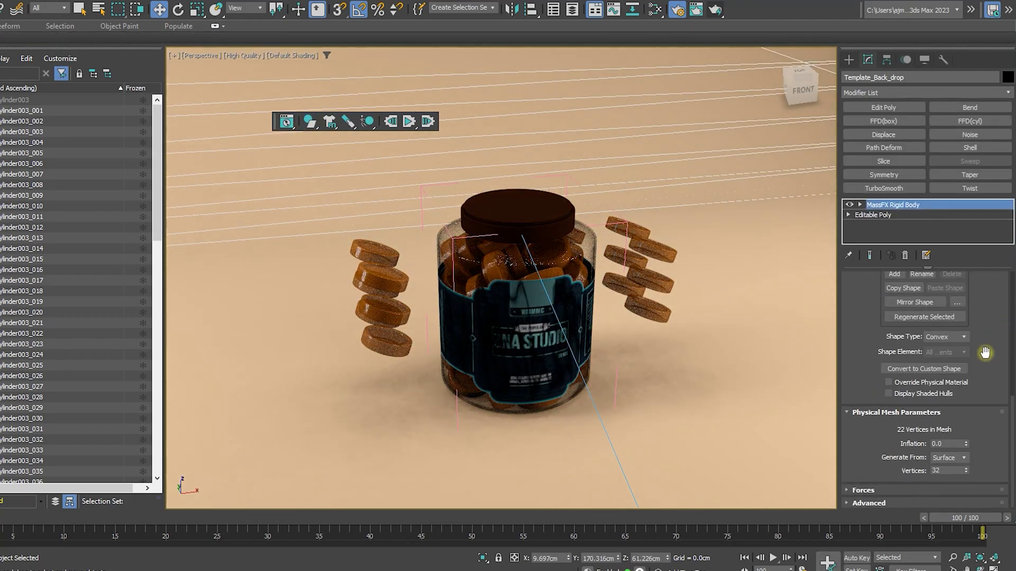
pyautogui.click(958, 336)
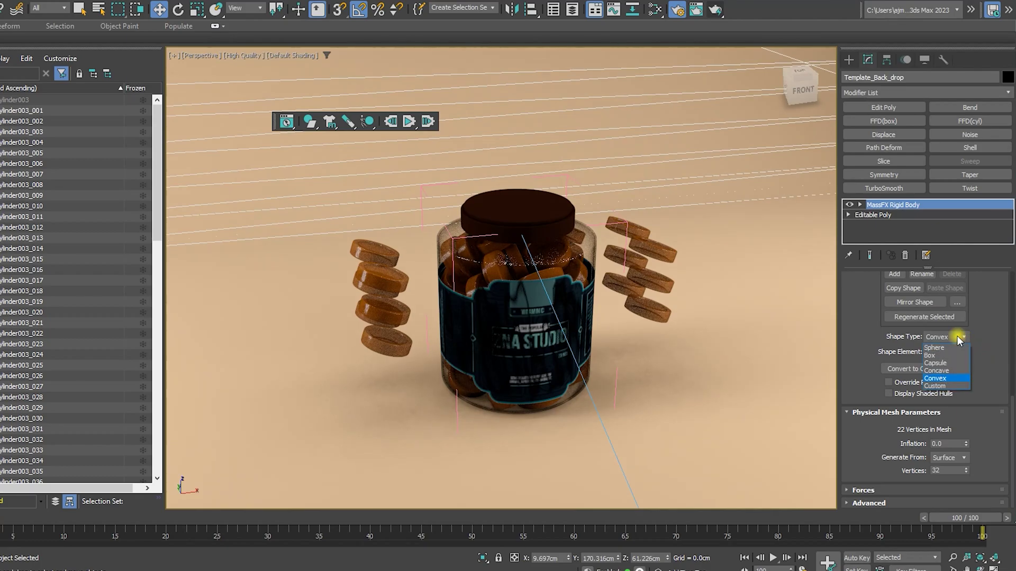
pyautogui.click(957, 336)
pyautogui.moveTo(1009, 413); pyautogui.dragTo(1003, 247)
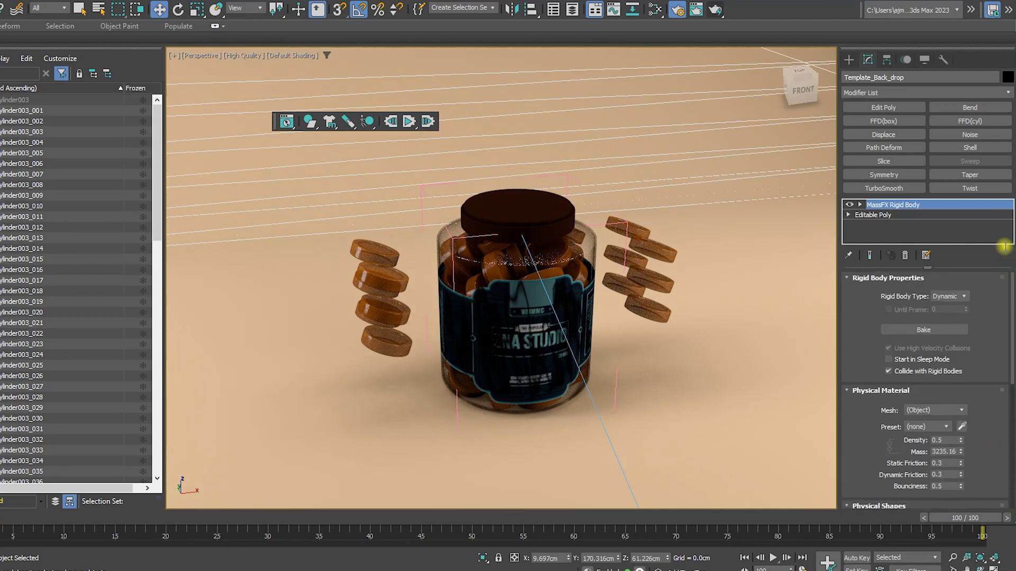
pyautogui.click(950, 297)
pyautogui.click(951, 324)
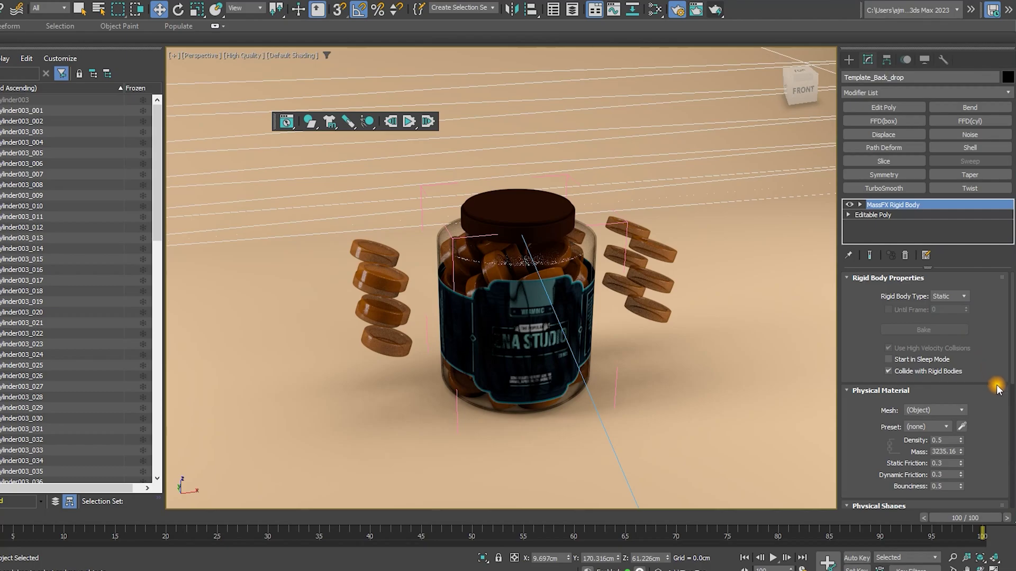
pyautogui.scroll(-5, 992, 397)
pyautogui.click(955, 338)
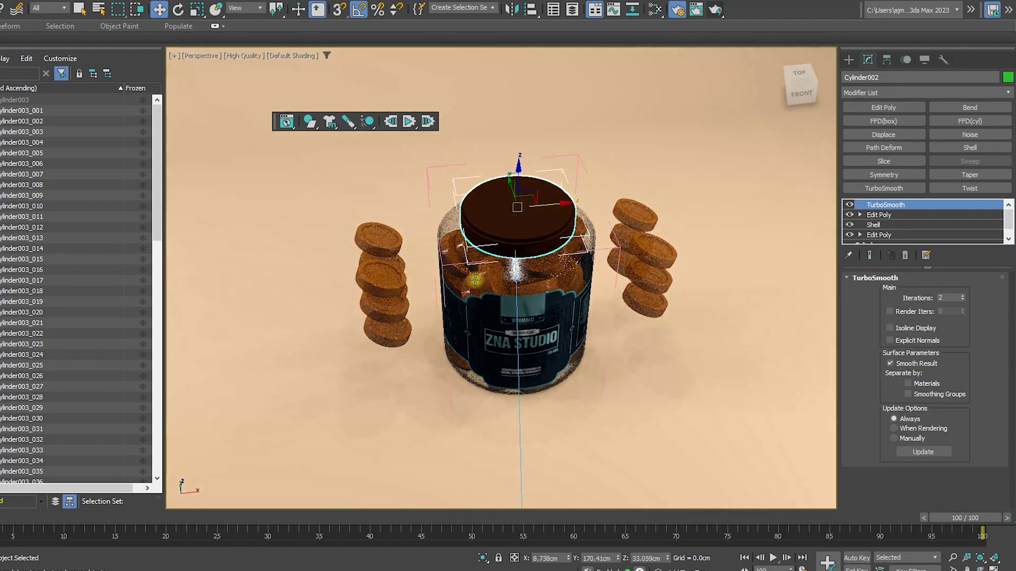
# Step: Select everything in the jar, isolate it, and remove the non-pill objects so only the jar's pills stay selected
pyautogui.press('q')
pyautogui.click(591, 391)
pyautogui.moveTo(592, 392); pyautogui.dragTo(592, 391)
pyautogui.keyDown('alt'); pyautogui.moveTo(582, 372); pyautogui.dragTo(494, 293, button='middle'); pyautogui.keyUp('alt')
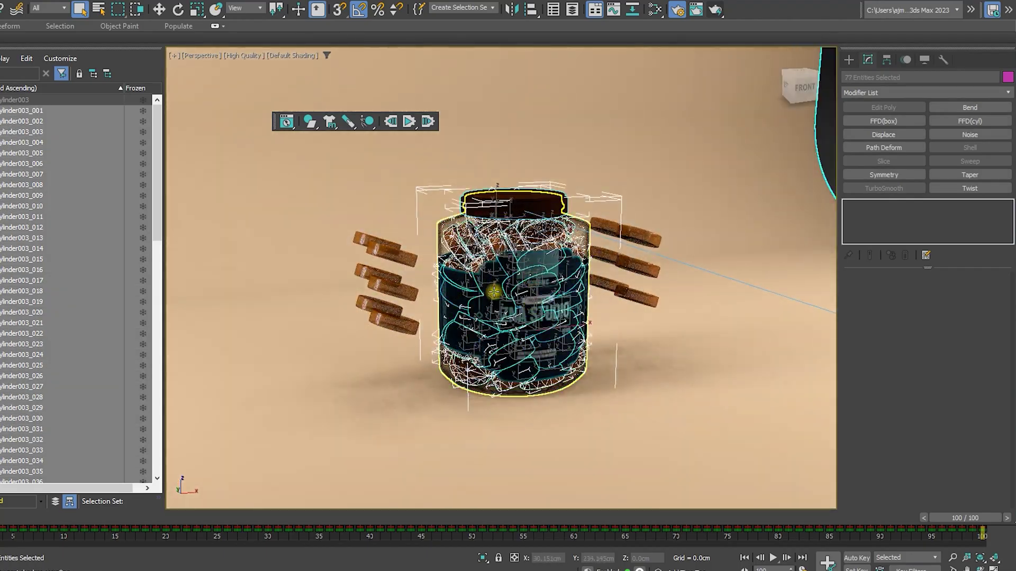
pyautogui.scroll(5, 515, 281)
pyautogui.scroll(-2, 537, 106)
pyautogui.keyDown('alt'); pyautogui.moveTo(537, 106); pyautogui.dragTo(610, 169, button='middle'); pyautogui.keyUp('alt')
pyautogui.scroll(-2, 610, 169)
pyautogui.keyDown('alt'); pyautogui.moveTo(661, 312); pyautogui.dragTo(670, 213, button='middle'); pyautogui.keyUp('alt')
pyautogui.hotkey('alt', 'q')
pyautogui.keyDown('alt'); pyautogui.click(614, 286); pyautogui.keyUp('alt')
pyautogui.scroll(-3, 627, 307)
pyautogui.scroll(4, 628, 306)
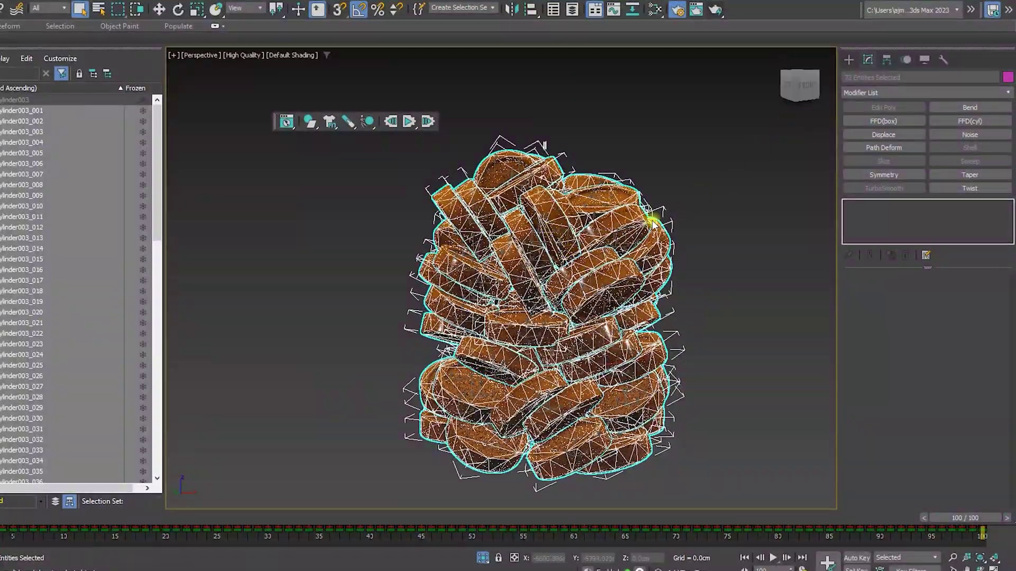
# Step: Convert the isolated pills to Editable Poly and scrub the timeline to check their baked motion
pyautogui.rightClick(588, 220)
pyautogui.moveTo(655, 370)
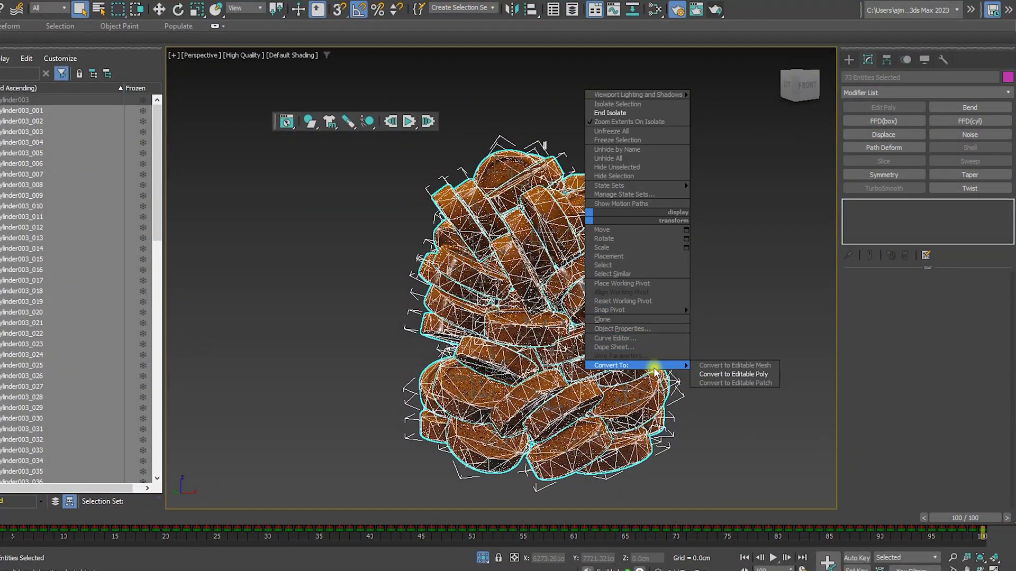
pyautogui.click(734, 374)
pyautogui.moveTo(968, 516); pyautogui.dragTo(16, 518)
pyautogui.moveTo(18, 411); pyautogui.dragTo(995, 500)
pyautogui.rightClick(408, 329)
pyautogui.click(353, 282)
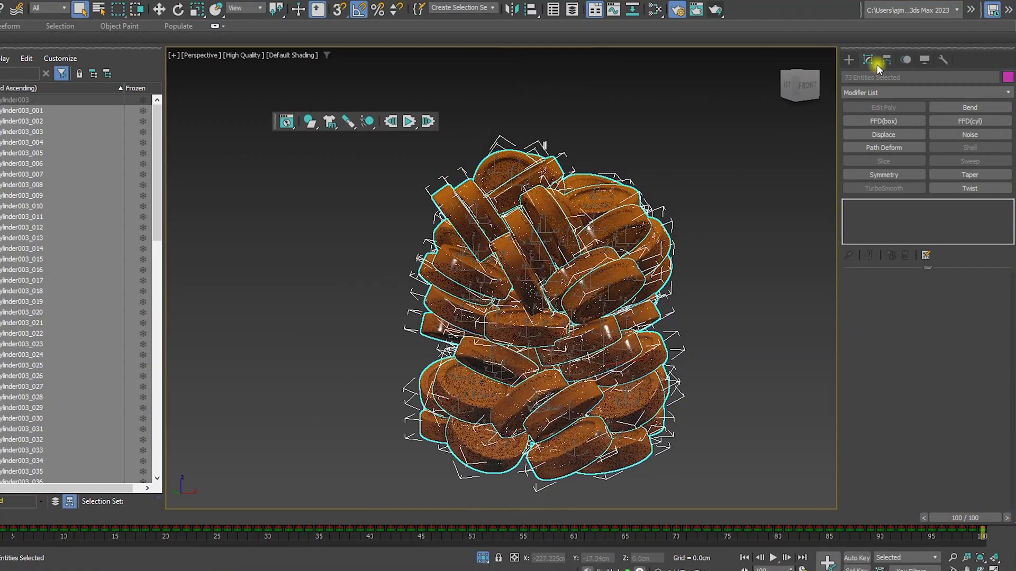
# Step: Select one converted pill to check its modifier stack, then end the isolation
pyautogui.click(671, 267)
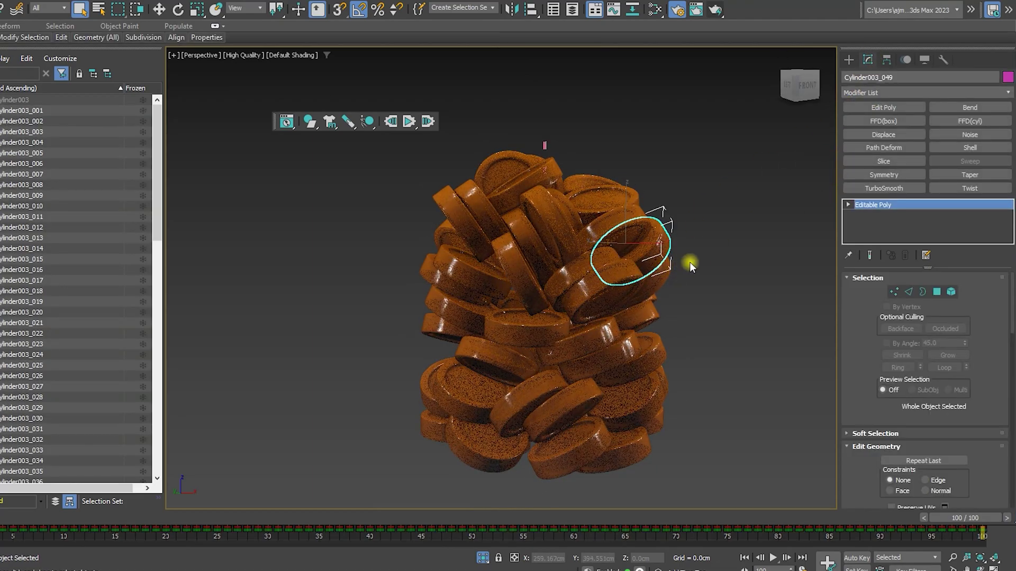
pyautogui.rightClick(698, 258)
pyautogui.click(729, 156)
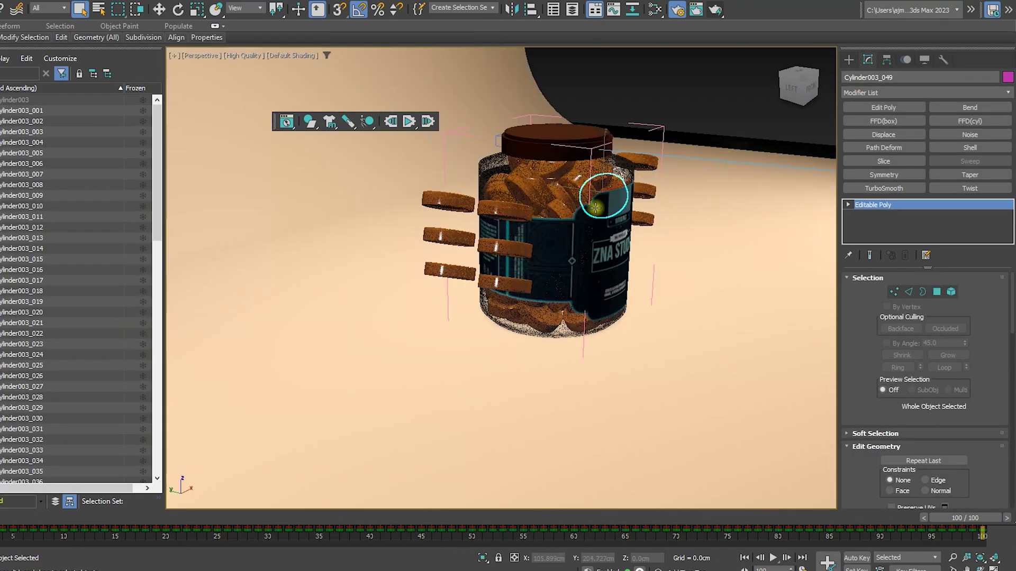
# Step: Run the MassFX simulation until the loose pills settle on the backdrop, stop it, and return the timeline to frame 0
pyautogui.click(511, 207)
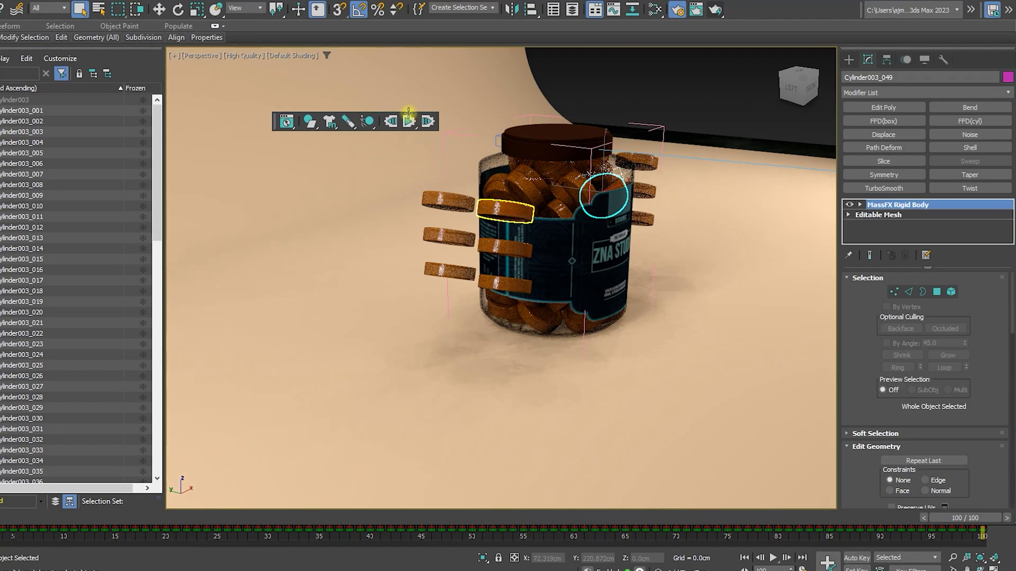
pyautogui.click(409, 121)
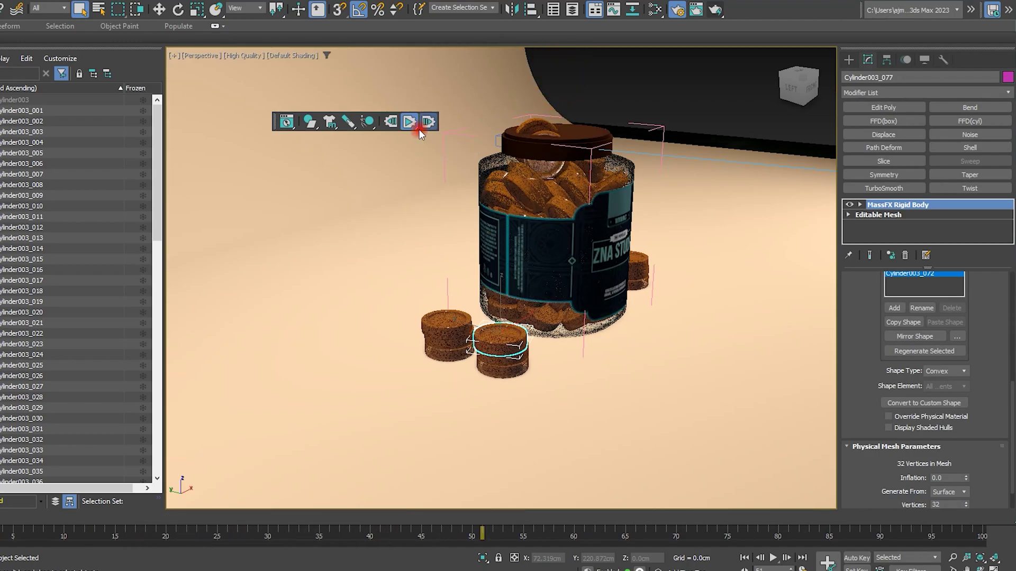
pyautogui.click(419, 129)
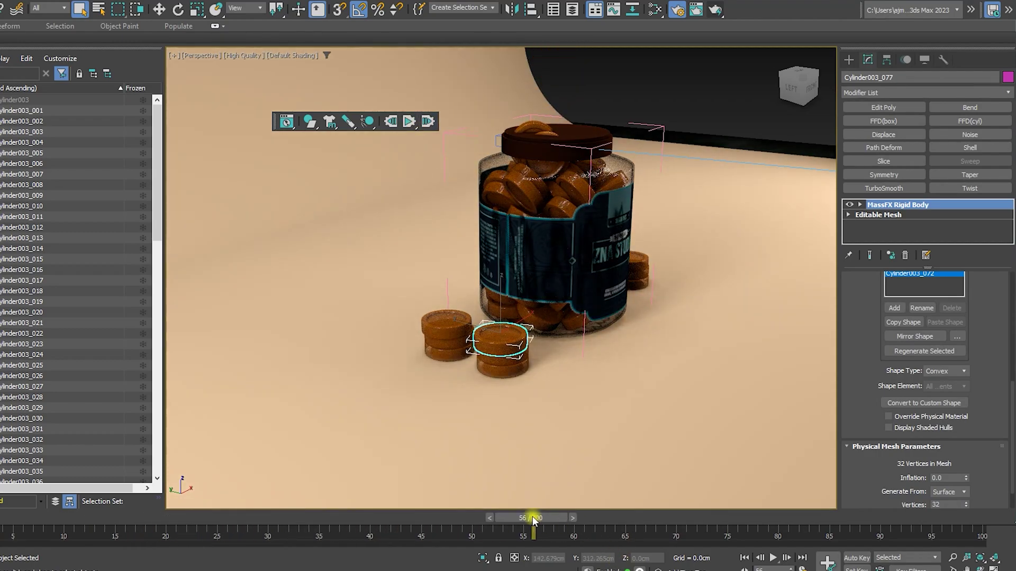
pyautogui.moveTo(533, 521); pyautogui.dragTo(5, 521)
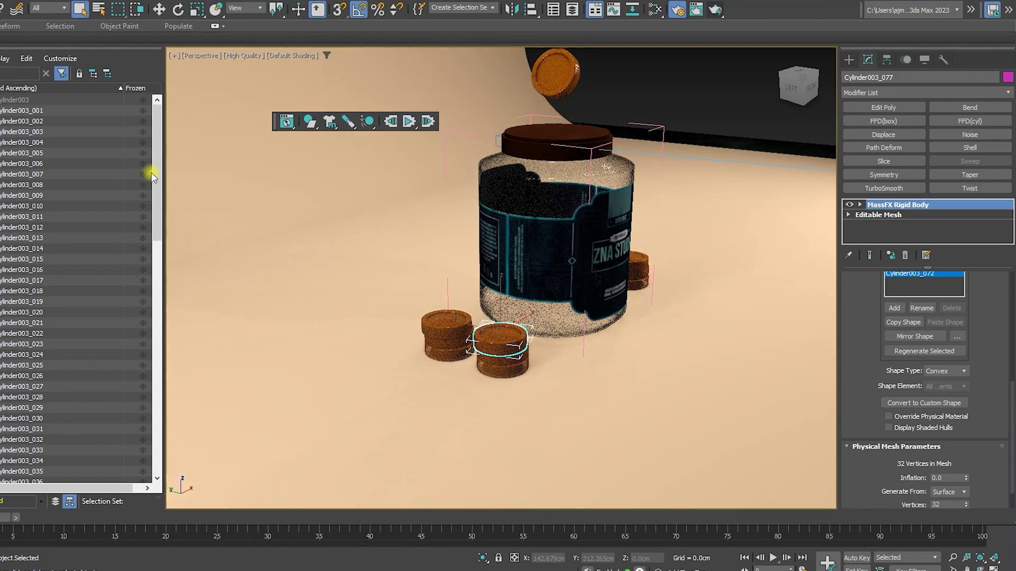
# Step: Bake all rigid bodies in MassFX Tools, then close the dialog
pyautogui.click(286, 125)
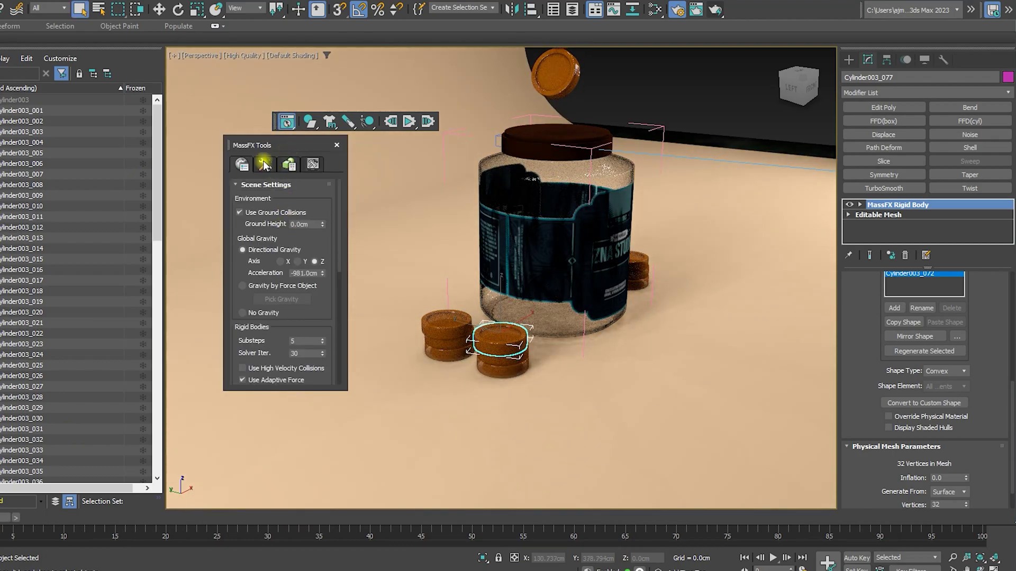
pyautogui.click(263, 164)
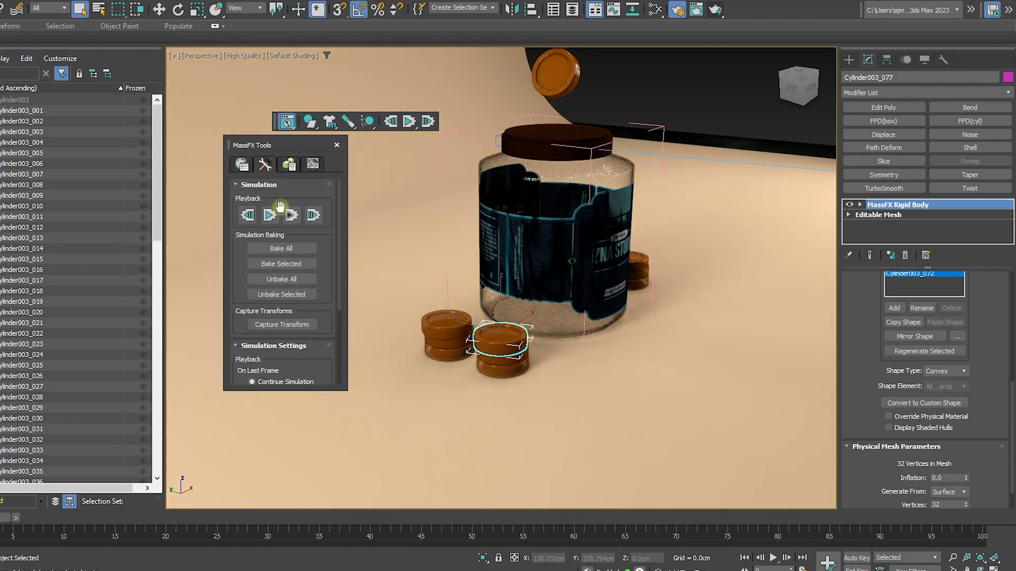
pyautogui.click(291, 249)
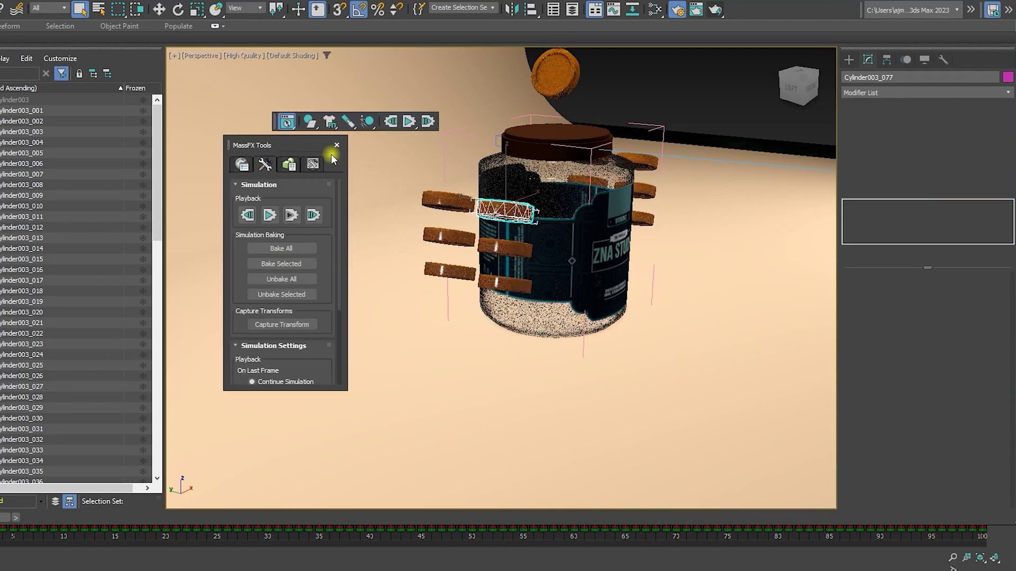
pyautogui.click(339, 147)
# Step: Go to frame 100 and view the scene through Template-Camera-Close
pyautogui.moveTo(637, 519); pyautogui.dragTo(799, 522)
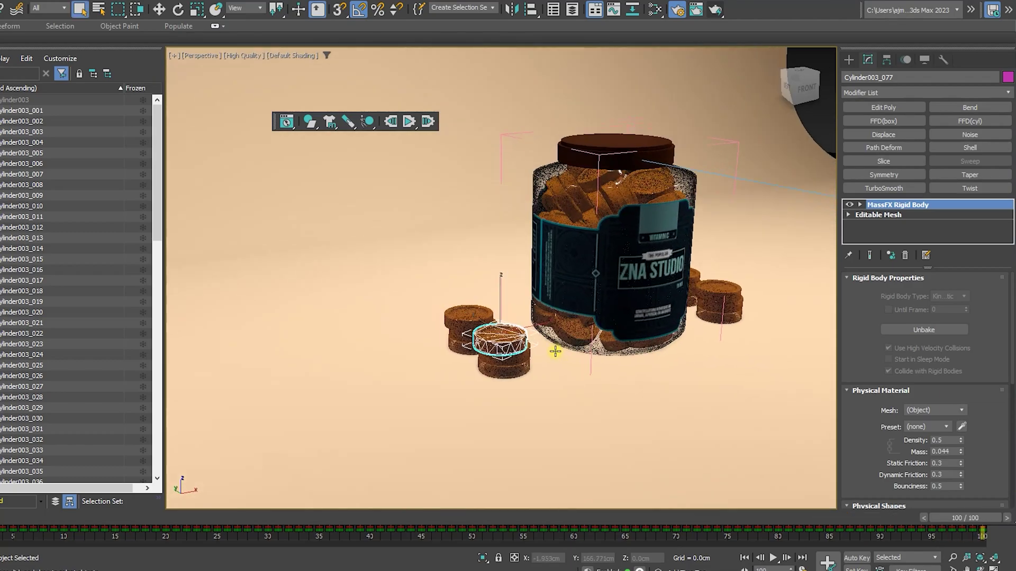
pyautogui.keyDown('alt'); pyautogui.moveTo(555, 351); pyautogui.dragTo(517, 344, button='middle'); pyautogui.keyUp('alt')
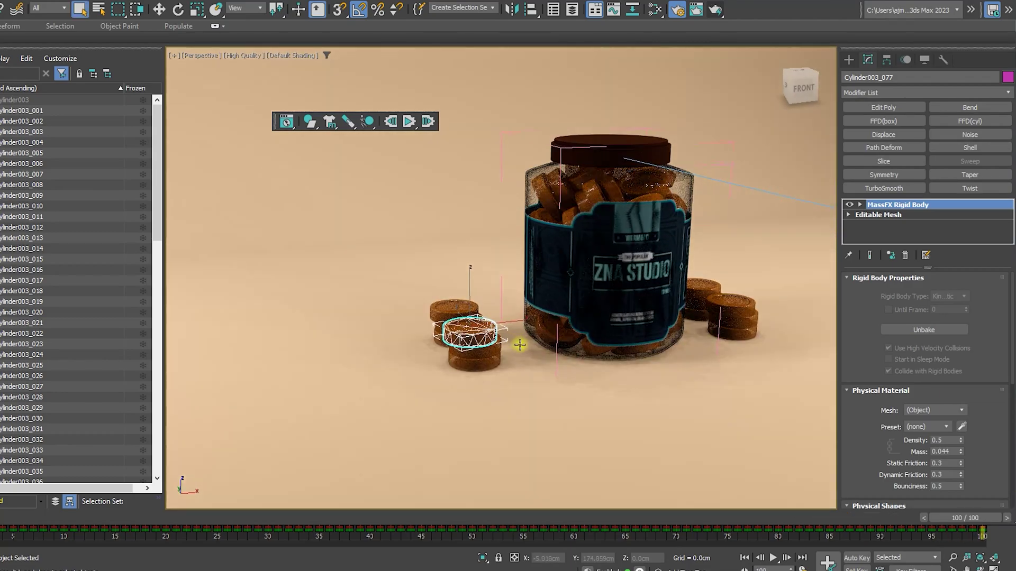
pyautogui.press('c')
pyautogui.doubleClick(466, 200)
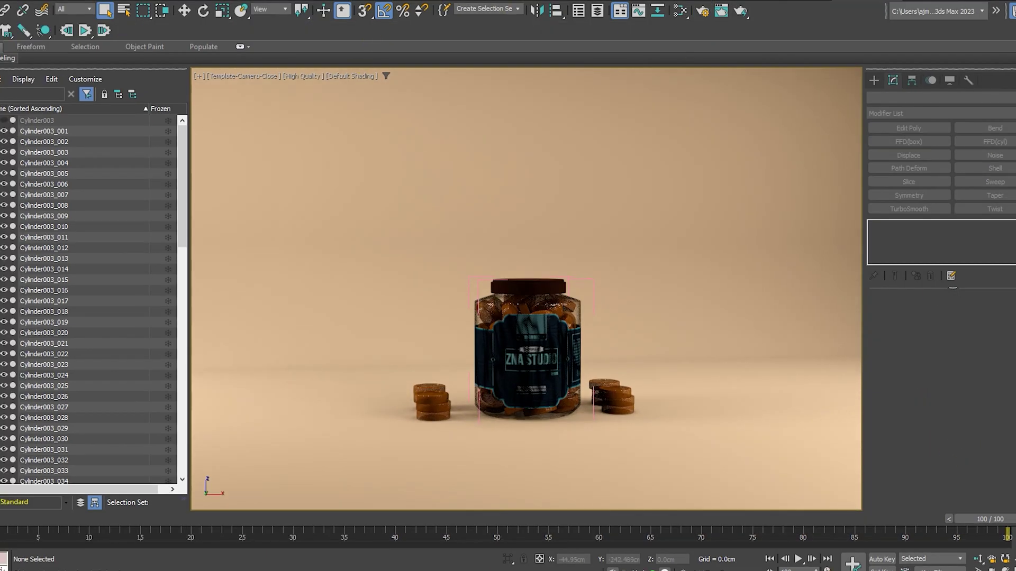
# Step: Set Arnold's Render Device to GPU in Render Setup and manually select the NVIDIA GeForce RTX 3070
pyautogui.click(702, 10)
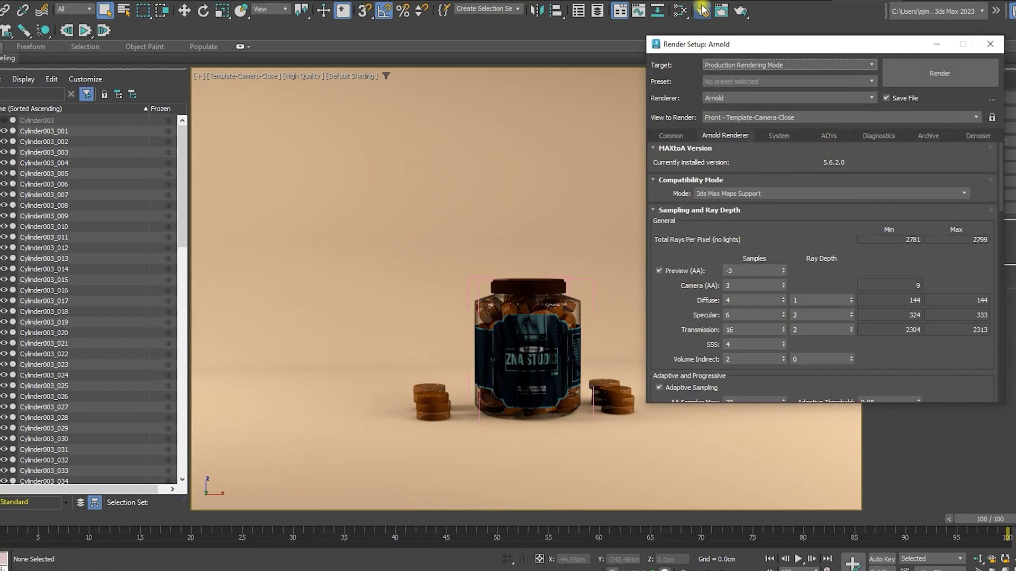
pyautogui.moveTo(743, 46); pyautogui.dragTo(565, 51)
pyautogui.click(594, 141)
pyautogui.click(528, 349)
pyautogui.click(535, 369)
pyautogui.scroll(-2, 607, 265)
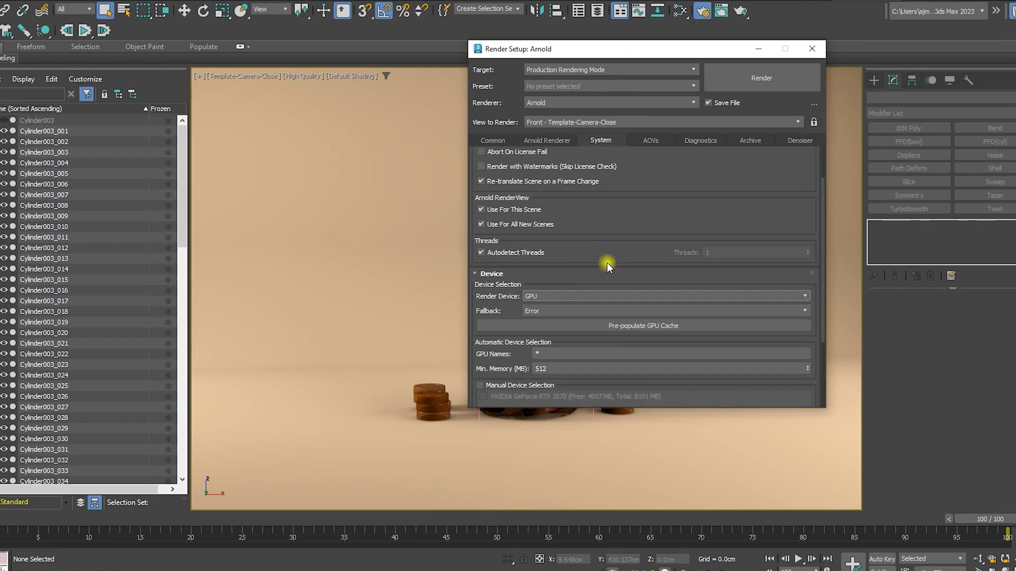
pyautogui.scroll(-1, 607, 262)
pyautogui.click(480, 350)
pyautogui.click(483, 361)
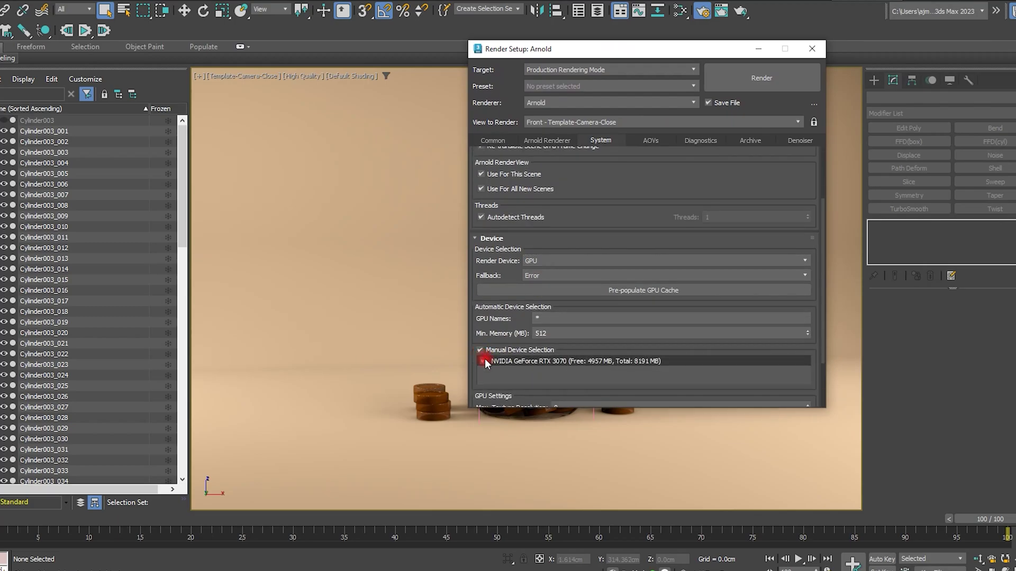
# Step: Turn off Adaptive Sampling in the Arnold render settings and start rendering the camera view
pyautogui.click(556, 141)
pyautogui.click(485, 357)
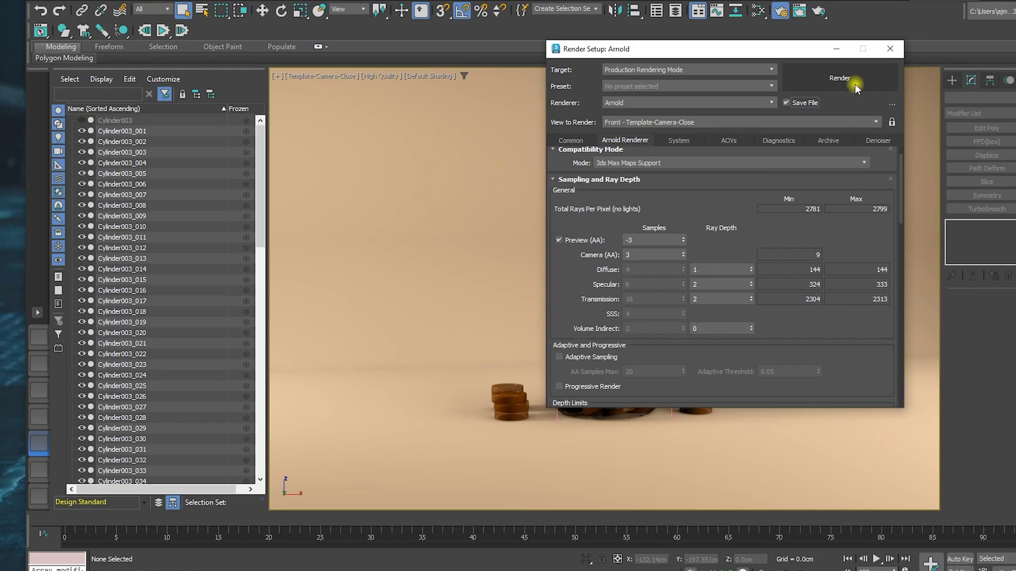
pyautogui.click(840, 78)
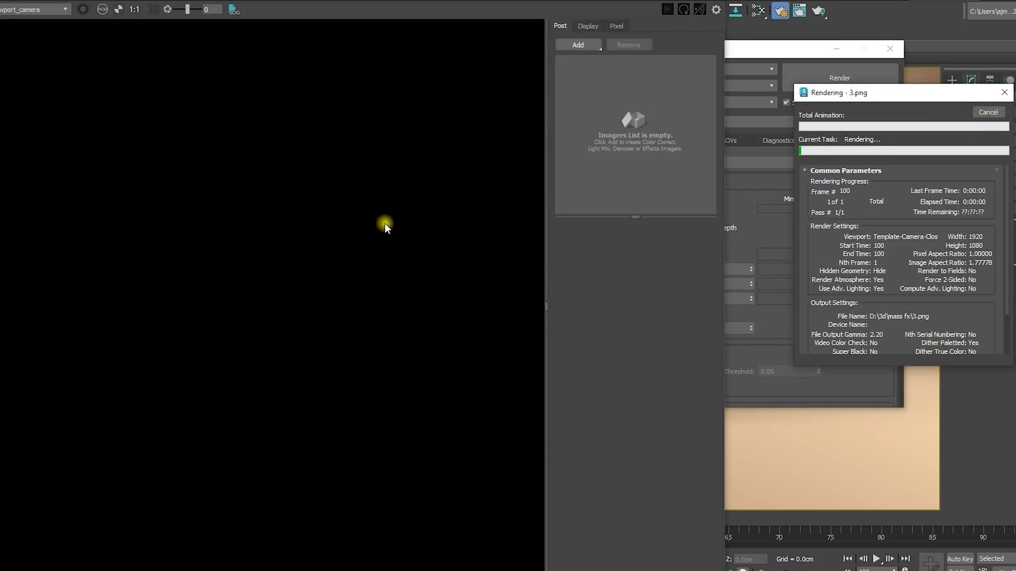
# Step: Cancel the running render and mark a small square render region over the jar's upper-left part, including the cap edge
pyautogui.click(987, 112)
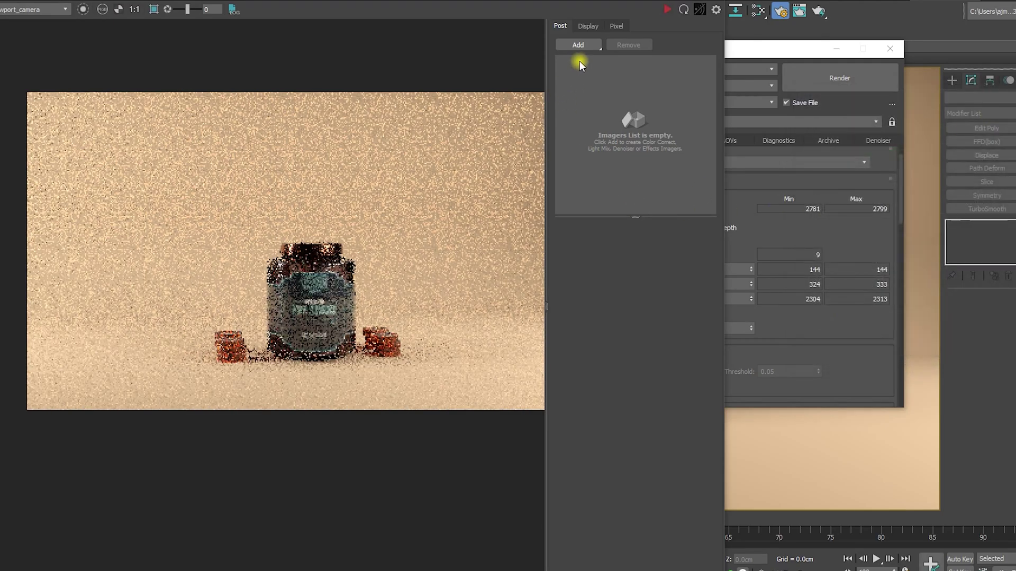
pyautogui.click(154, 9)
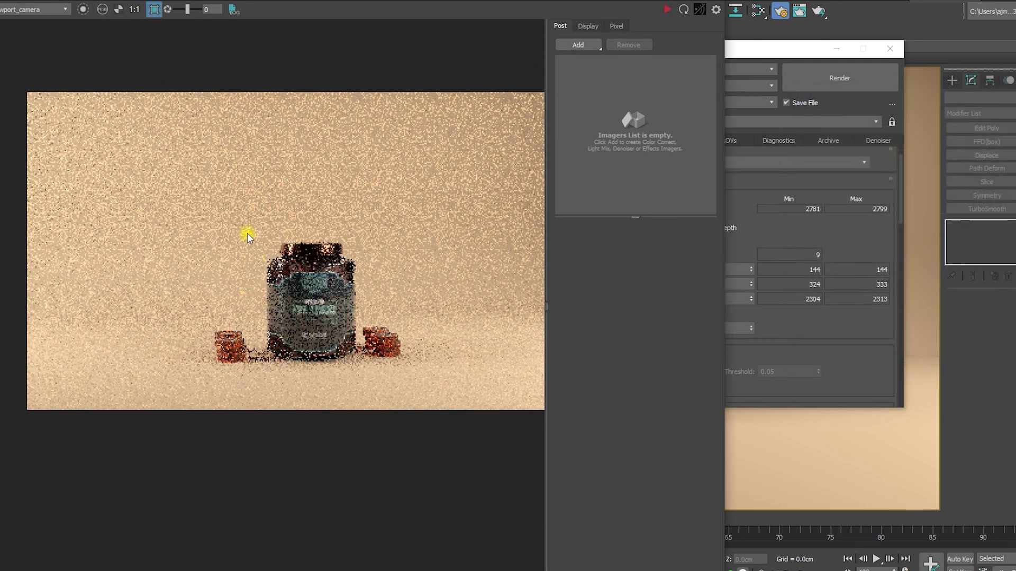
pyautogui.moveTo(304, 287); pyautogui.dragTo(311, 292)
pyautogui.scroll(2, 282, 257)
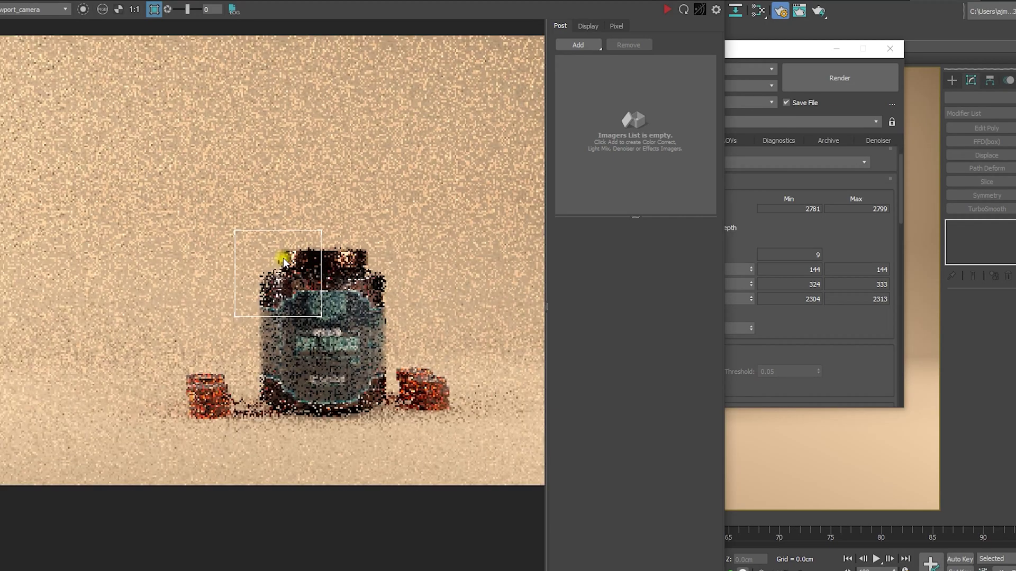
pyautogui.moveTo(283, 258); pyautogui.dragTo(254, 265, button='middle')
# Step: Add a Denoiser Oidn imager in the Arnold RenderView and start an interactive render of the marked region
pyautogui.click(578, 45)
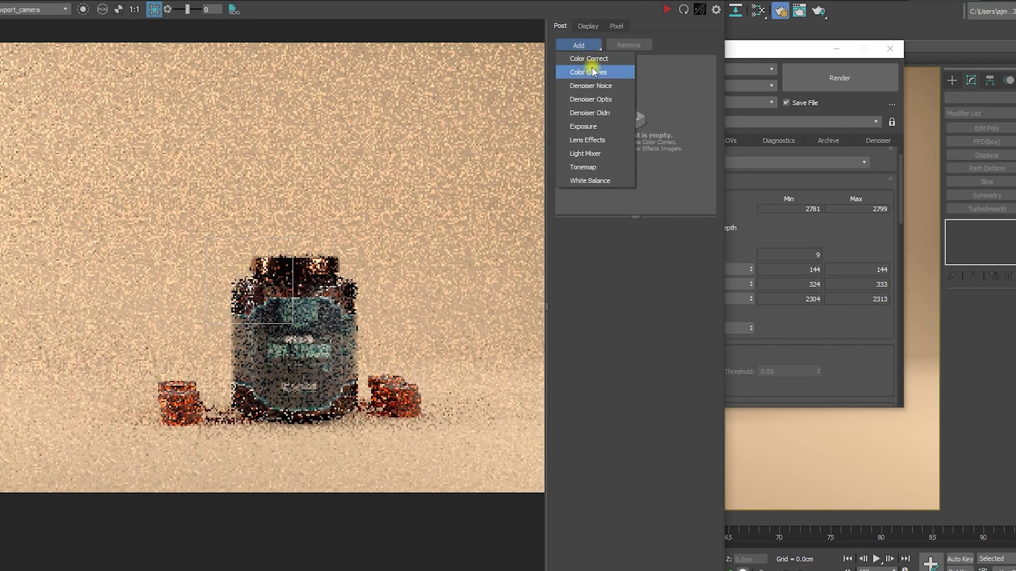
pyautogui.click(608, 111)
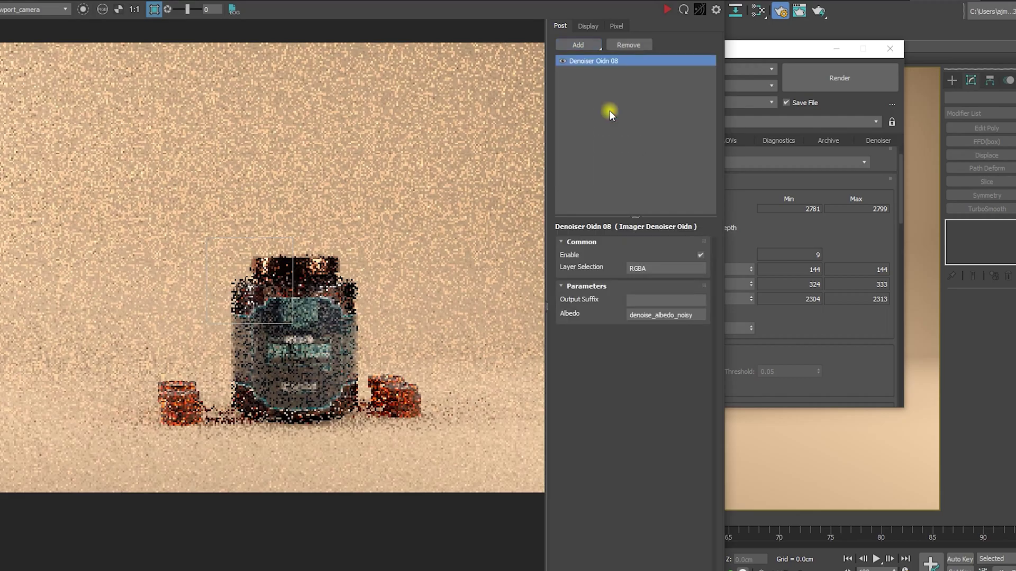
pyautogui.click(664, 9)
# Step: Set Arnold's ray depths in Render Setup to 8 for Transmission, 4 for Diffuse and 4 for Specular
pyautogui.click(778, 49)
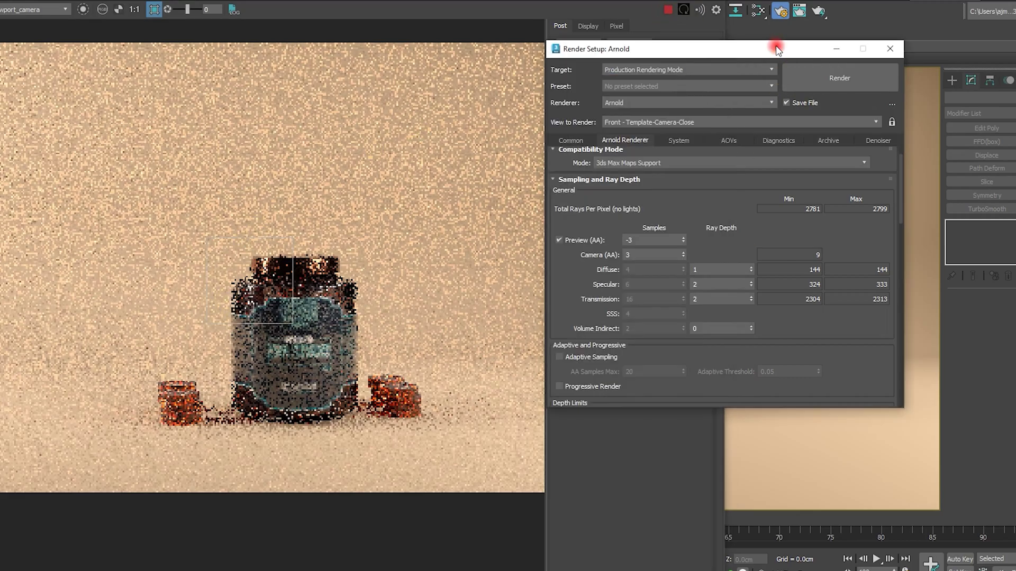
pyautogui.moveTo(661, 51); pyautogui.dragTo(769, 50)
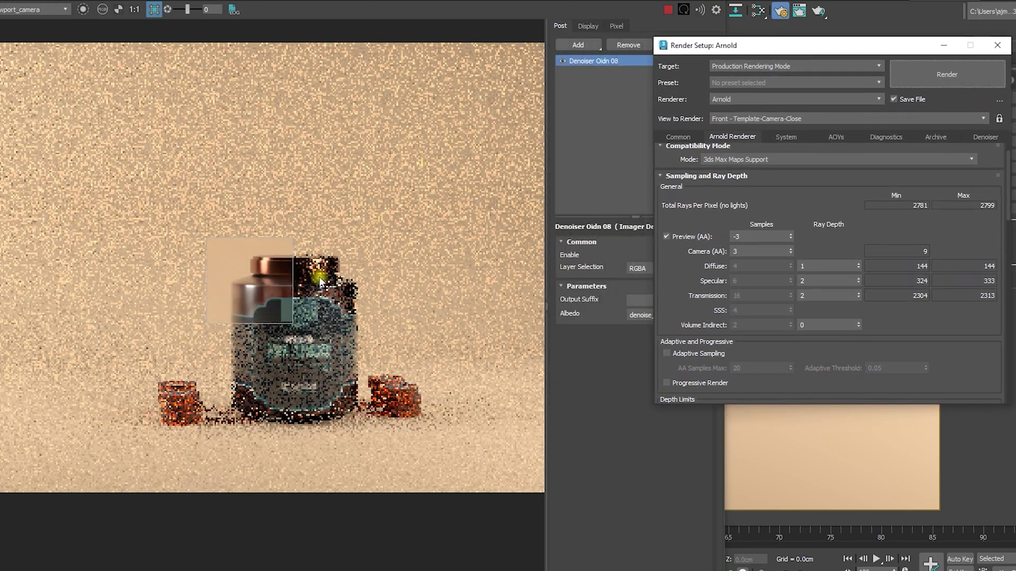
pyautogui.scroll(2, 260, 330)
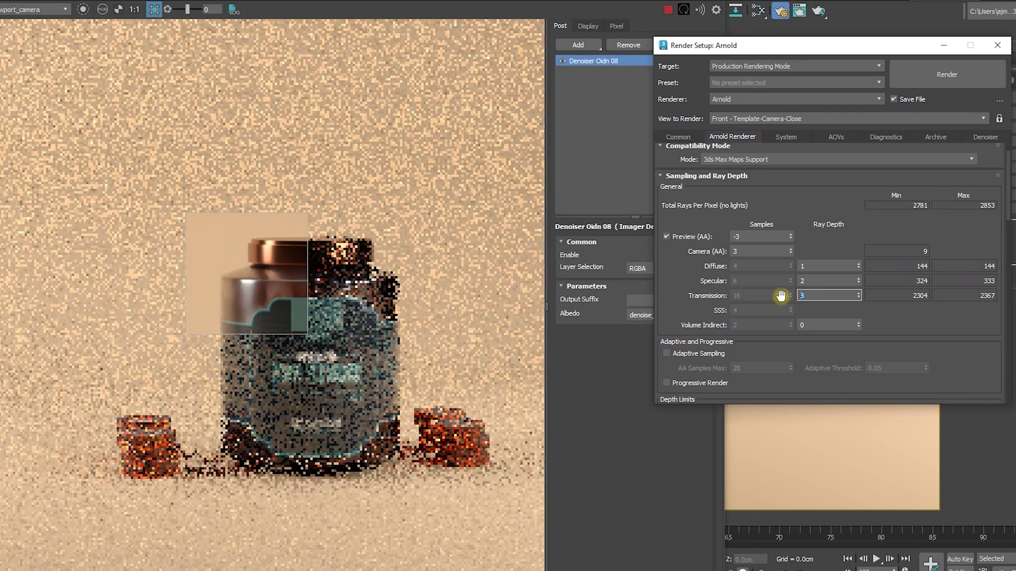
pyautogui.write('8')
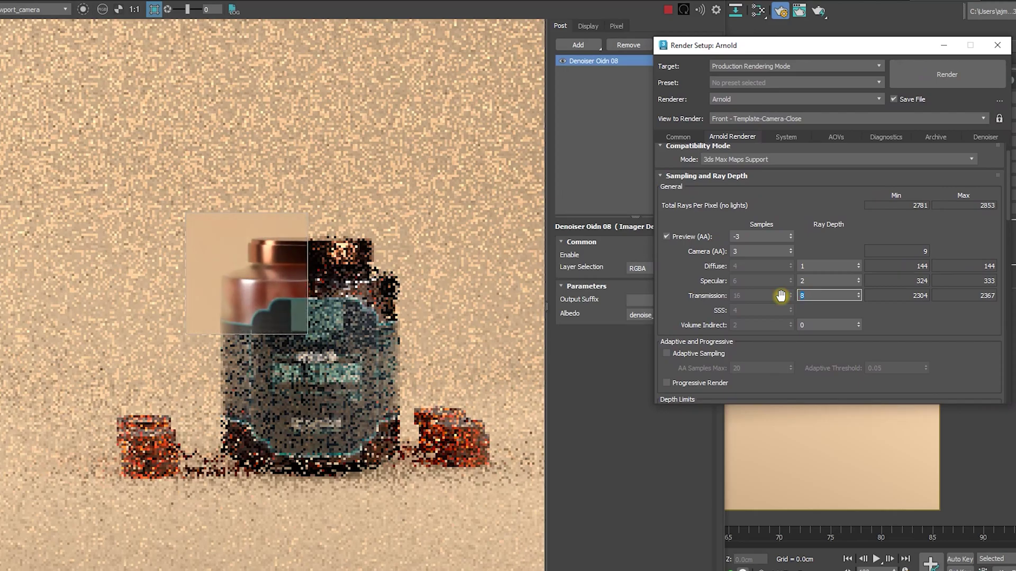
pyautogui.moveTo(825, 266); pyautogui.dragTo(724, 267)
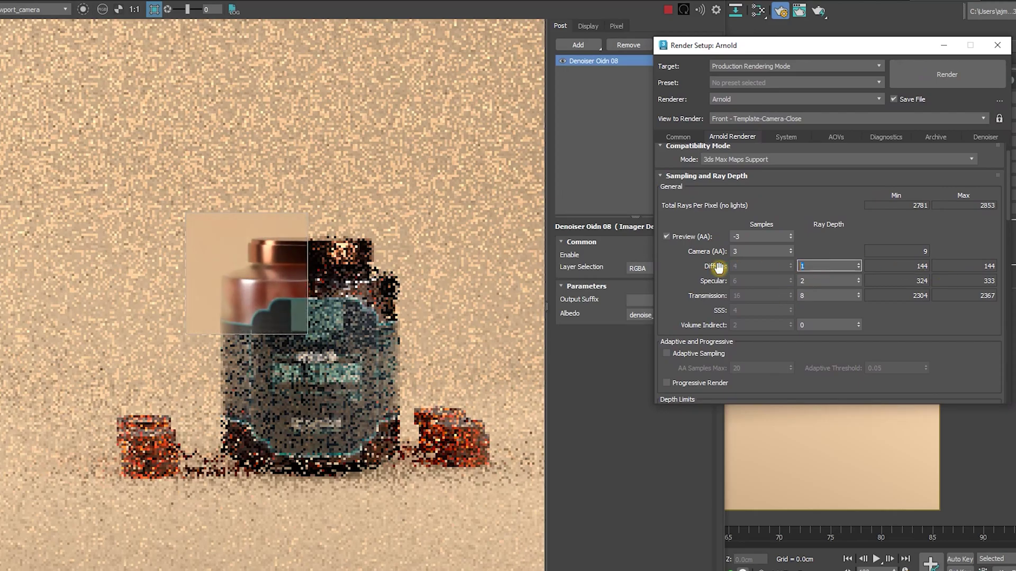
pyautogui.press('Return')
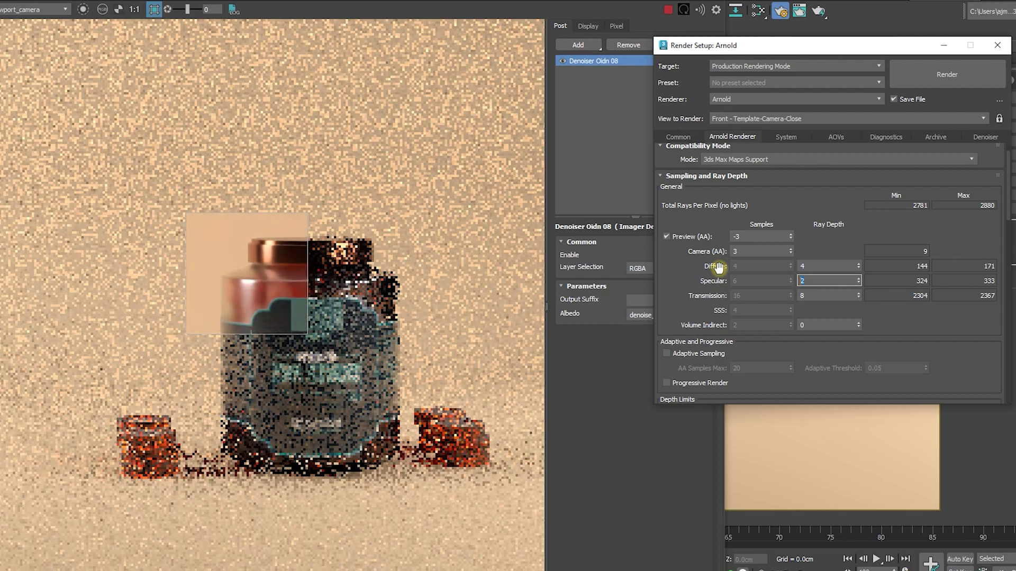
pyautogui.press('Return')
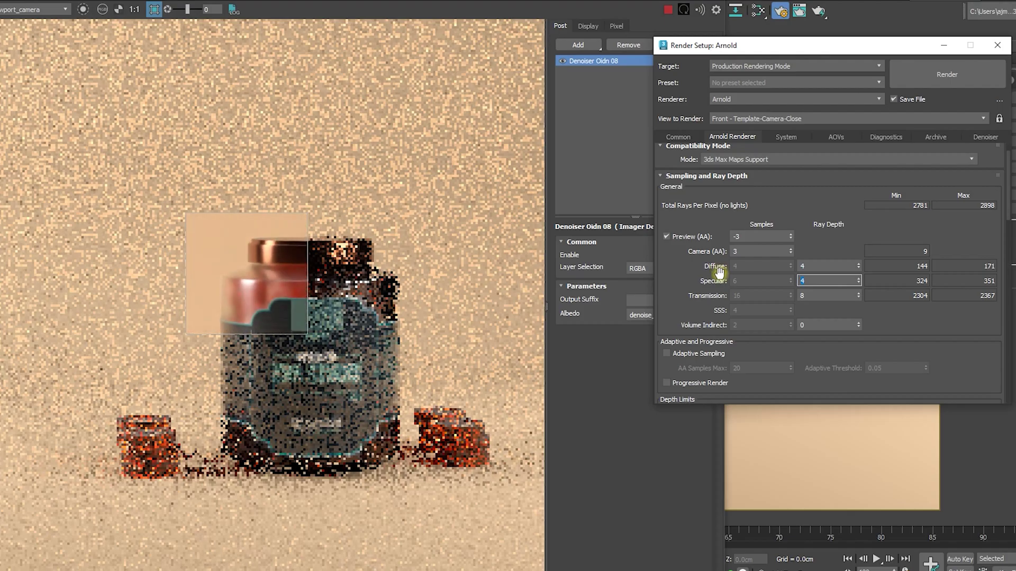
# Step: Check the jar in the test region, turn off the region and render the full Template-Camera-Close view
pyautogui.scroll(2, 239, 286)
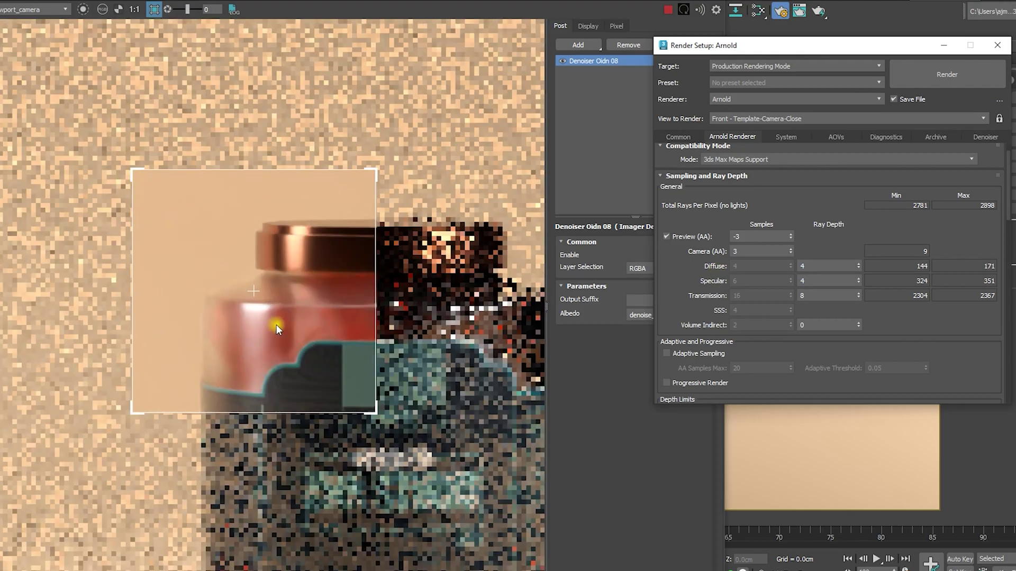
pyautogui.scroll(-4, 276, 325)
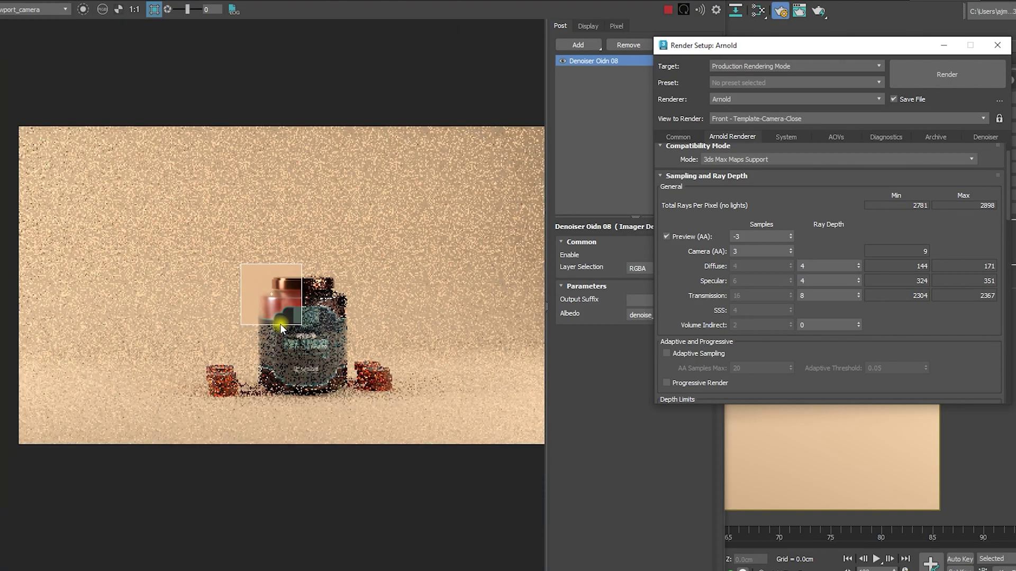
pyautogui.moveTo(280, 324); pyautogui.dragTo(238, 315, button='middle')
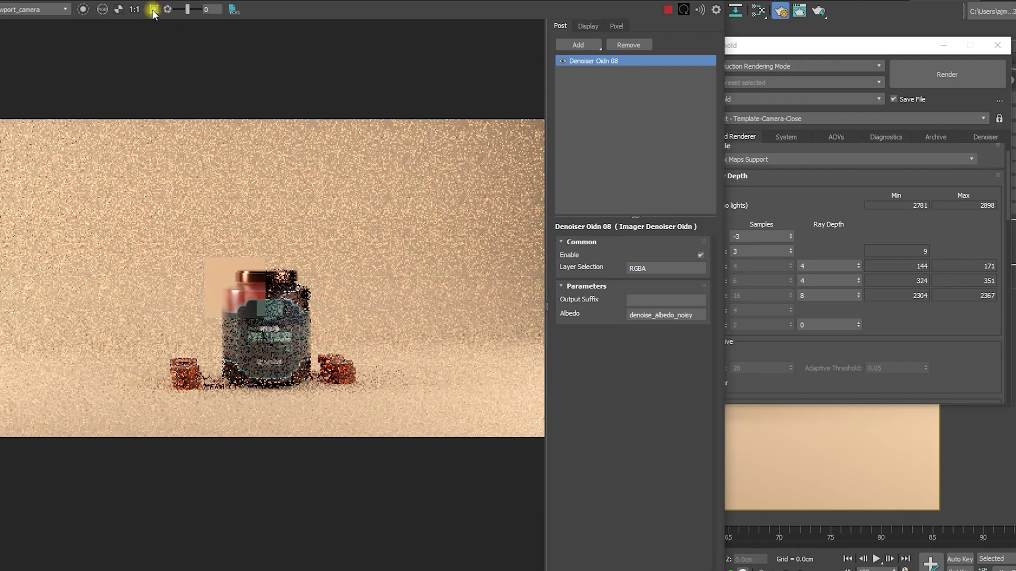
pyautogui.click(938, 76)
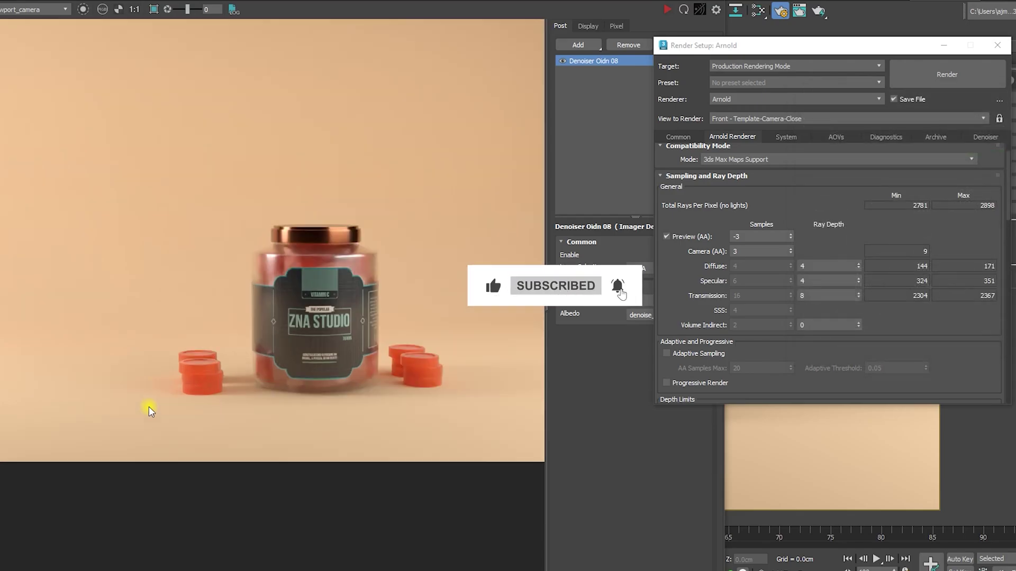
pyautogui.scroll(2, 289, 324)
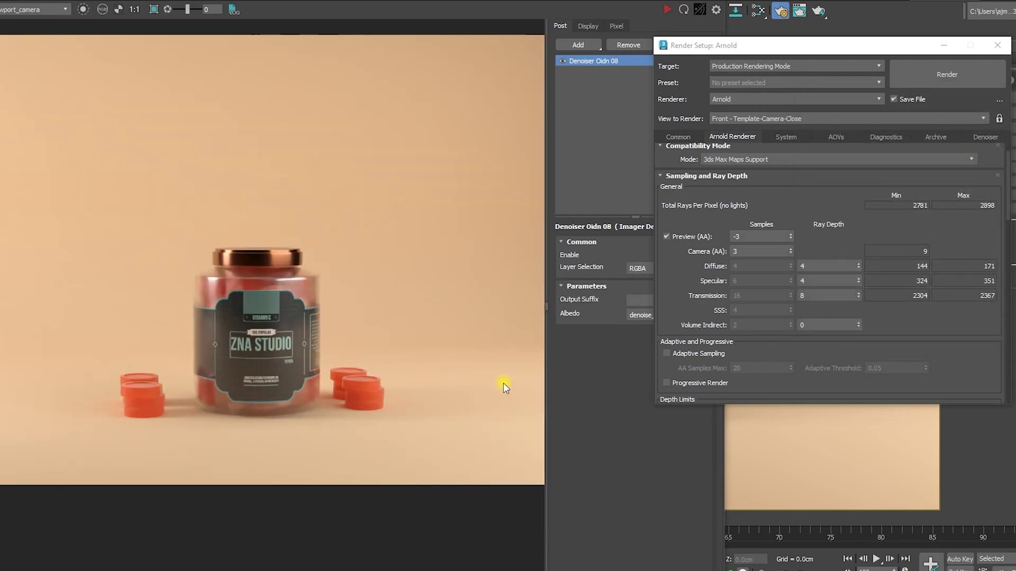